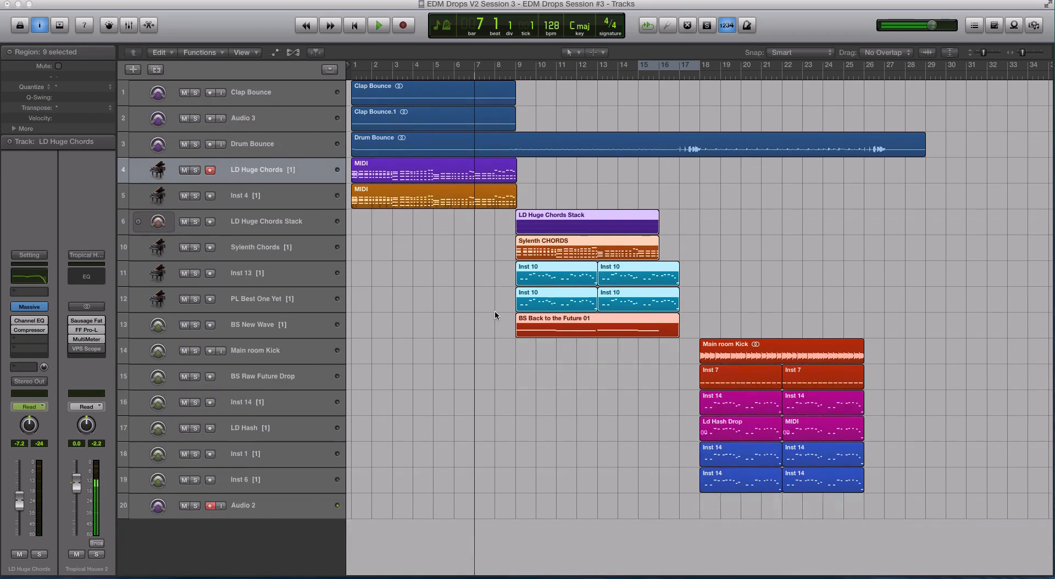
Step: Return the playhead to bar 1 and select all regions in the arrangement
key(super+Up)
click(464, 327)
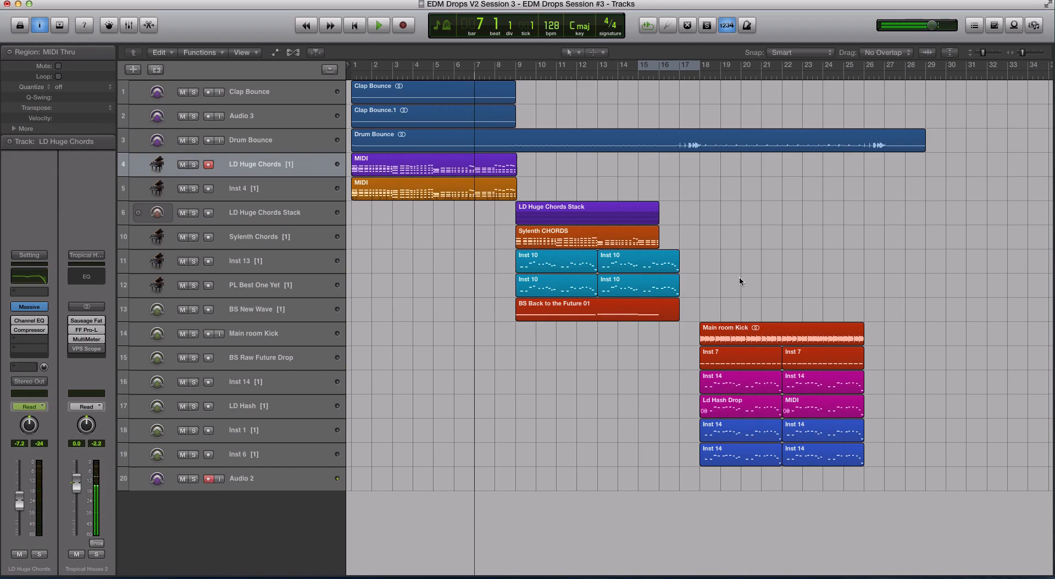
click(353, 77)
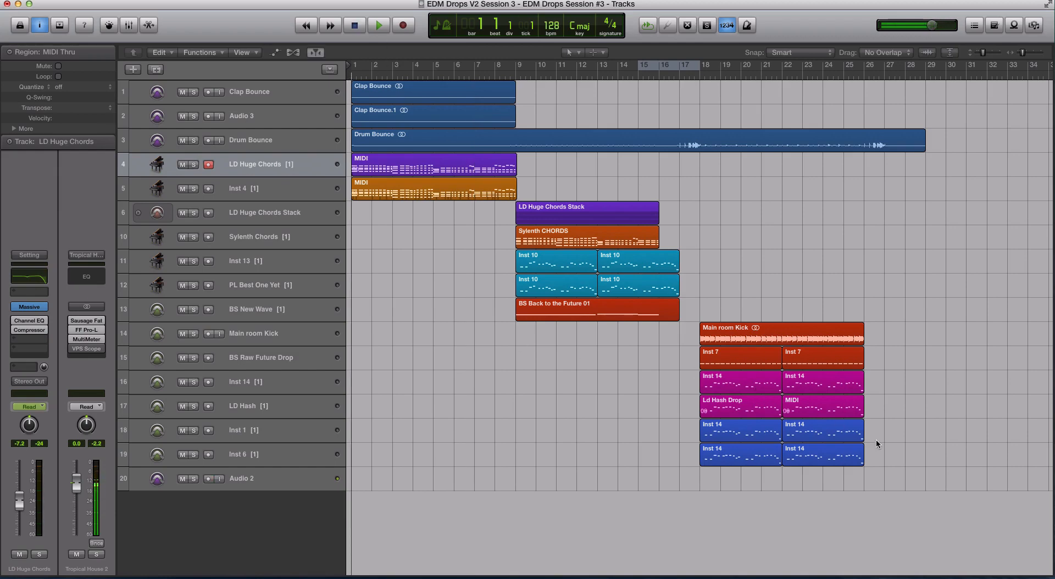
key(super+a)
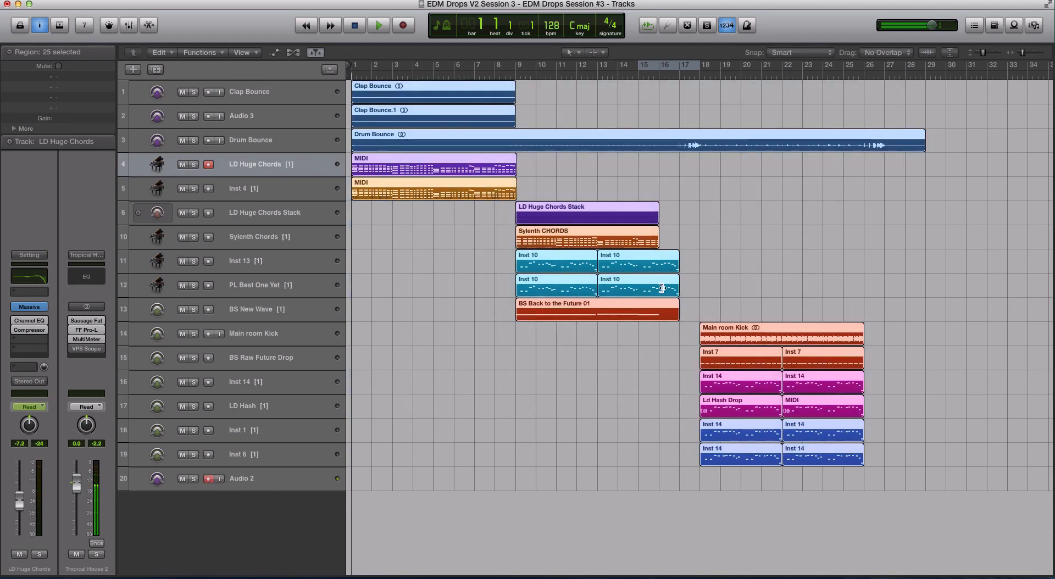
click(735, 257)
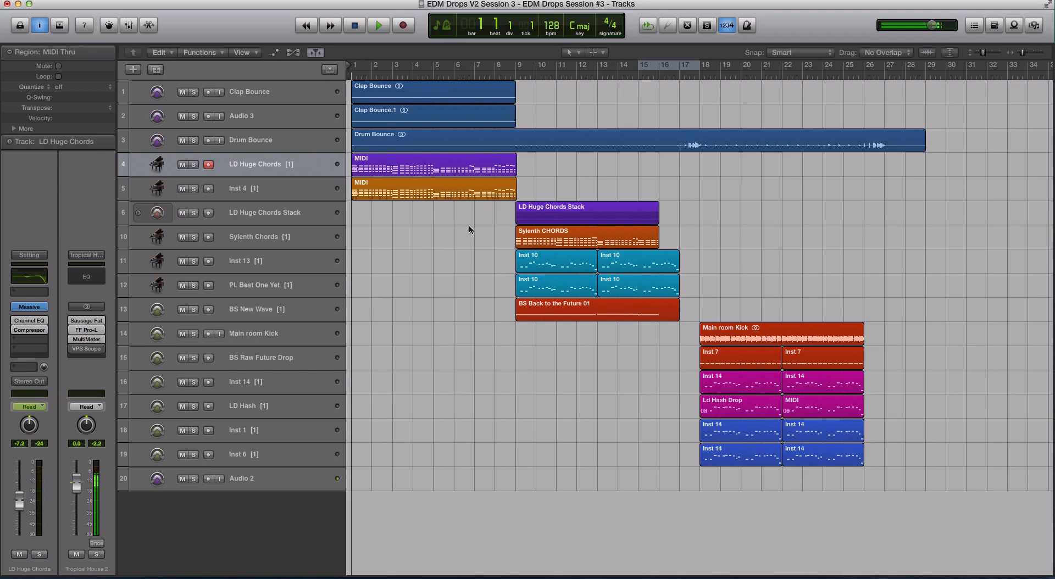
Step: Select the regions of the opening section, the section from bar 9 and the drop from bar 18 in turn
drag(469, 225, 361, 81)
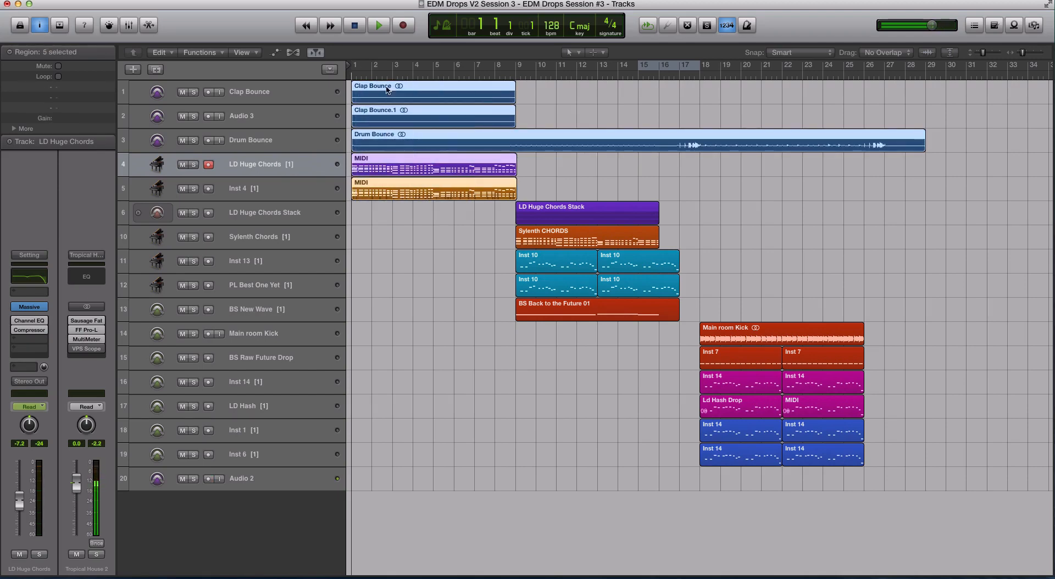
drag(471, 215, 975, 476)
drag(646, 343, 1000, 466)
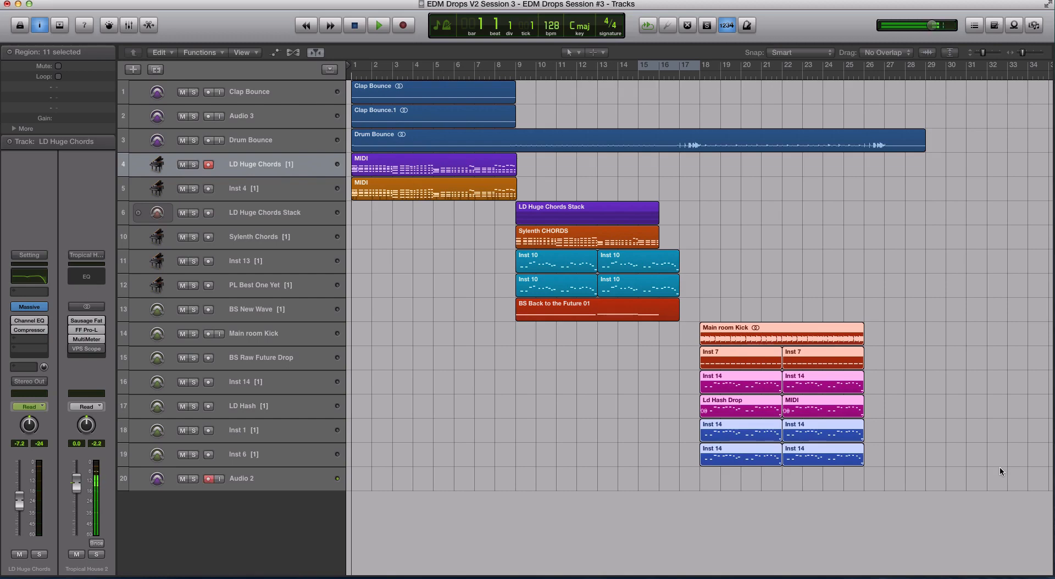
click(736, 269)
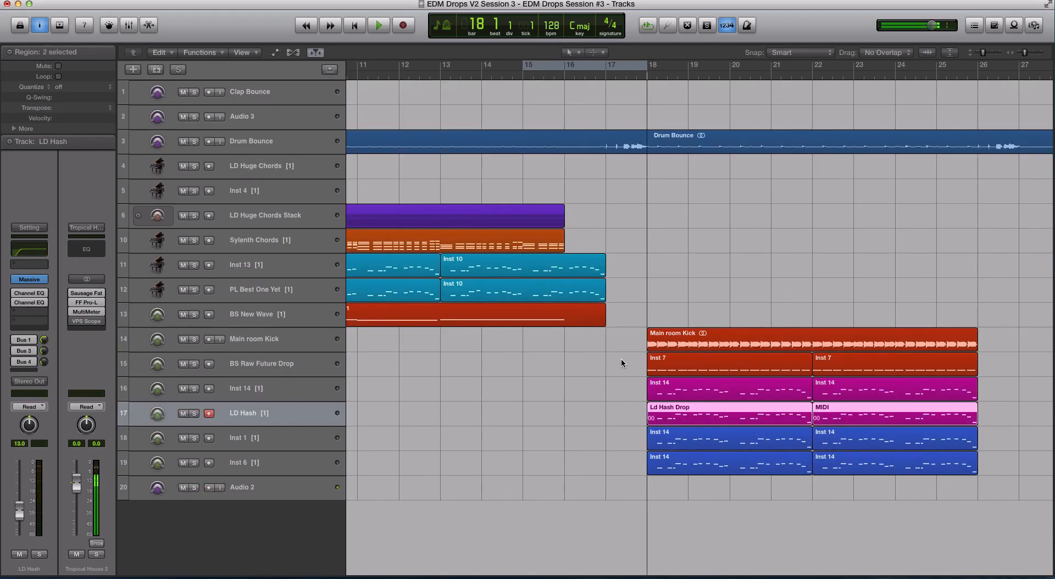
Step: Select the bar 18 regions on the Inst 14, LD Hash and Inst 1 tracks and place the playhead at bar 16
drag(602, 393, 758, 436)
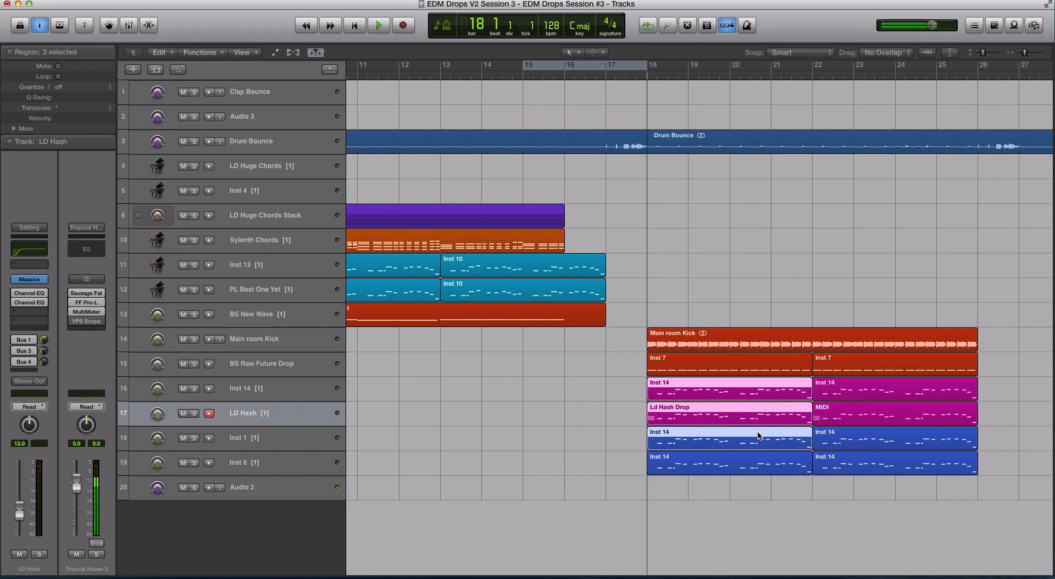
click(565, 74)
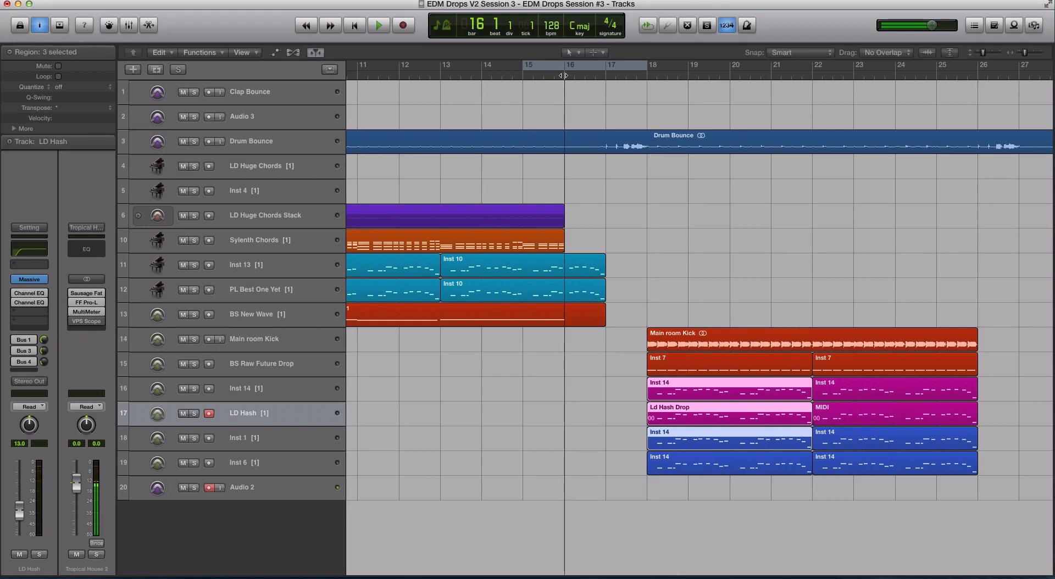
scroll(593, 150, down, 10)
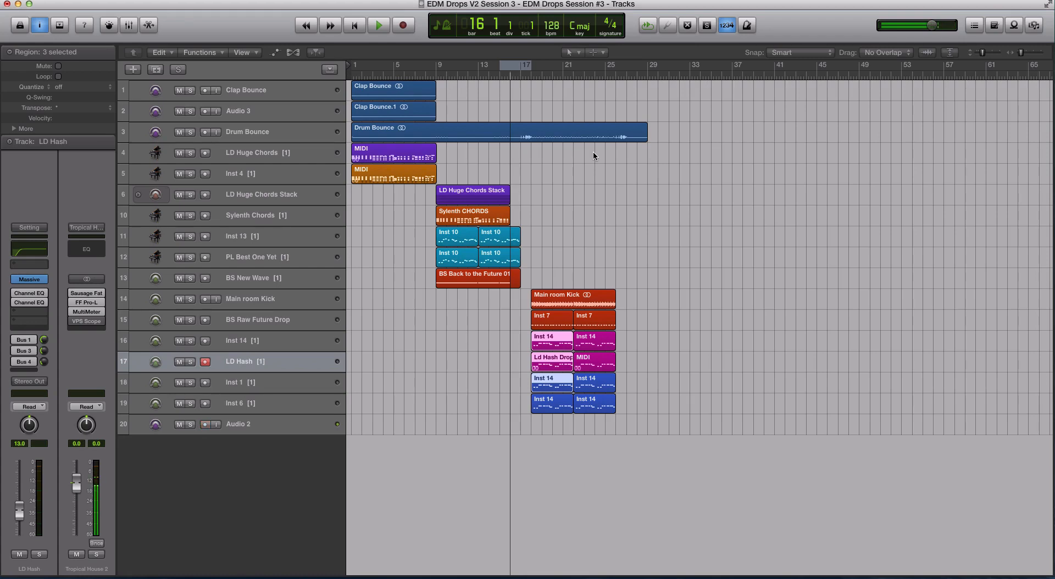
key(super+Right)
key(super+Right)
key(super+Right)
key(super+Right)
key(super+Right)
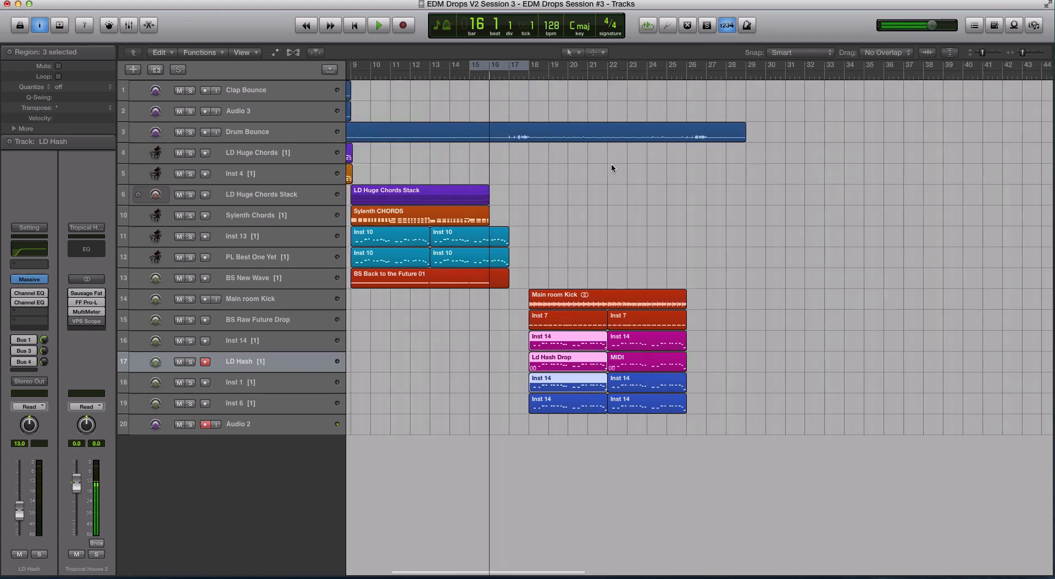
key(super+Left)
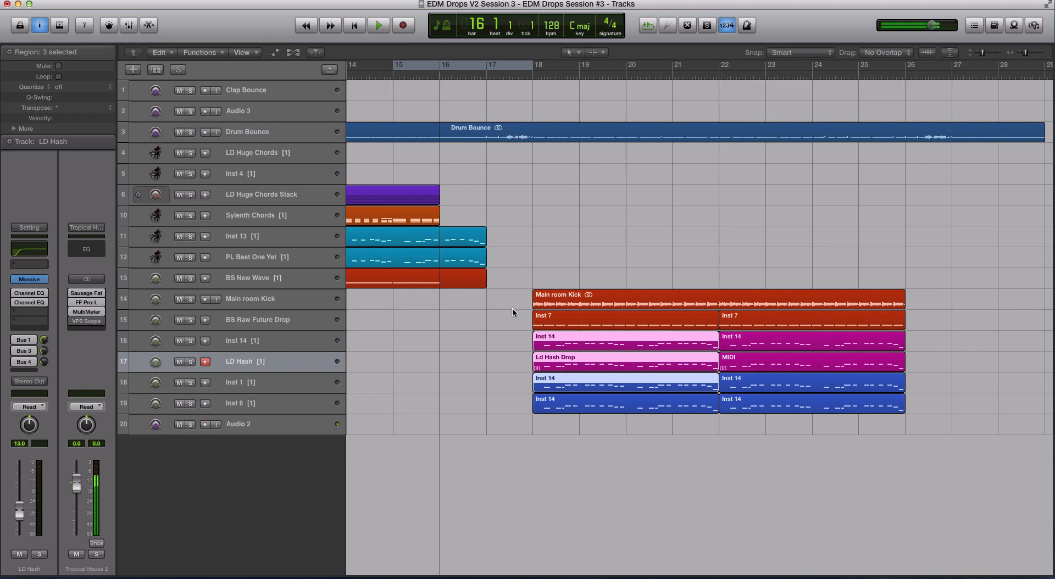
key(super+Left)
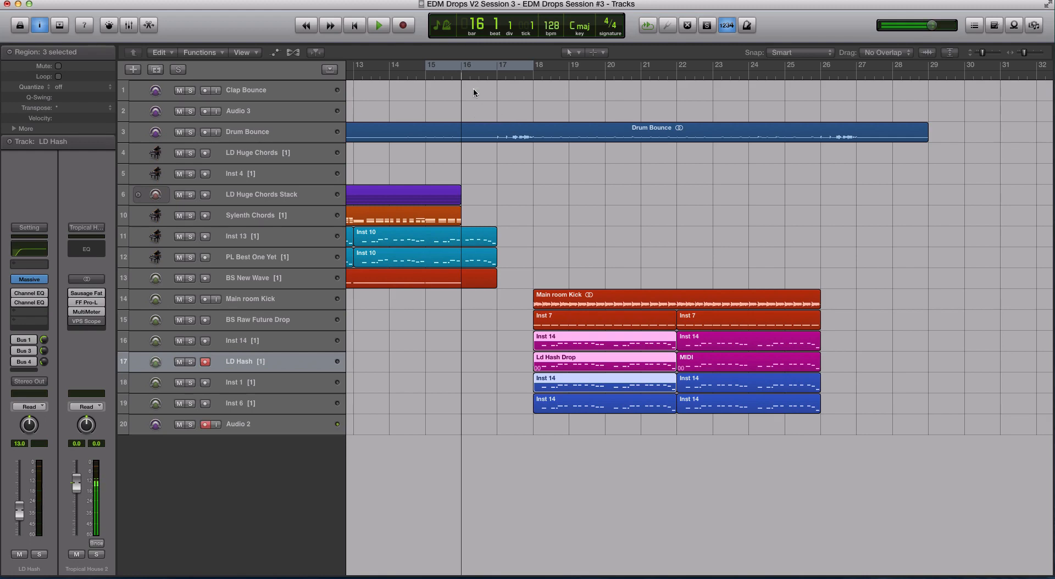
key(super+Left)
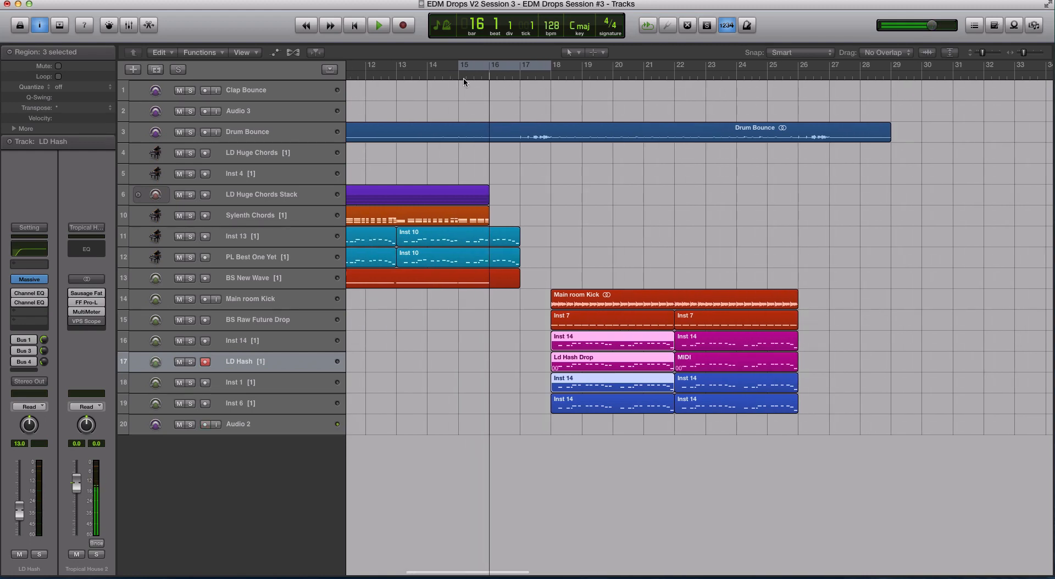
scroll(622, 195, left, 5)
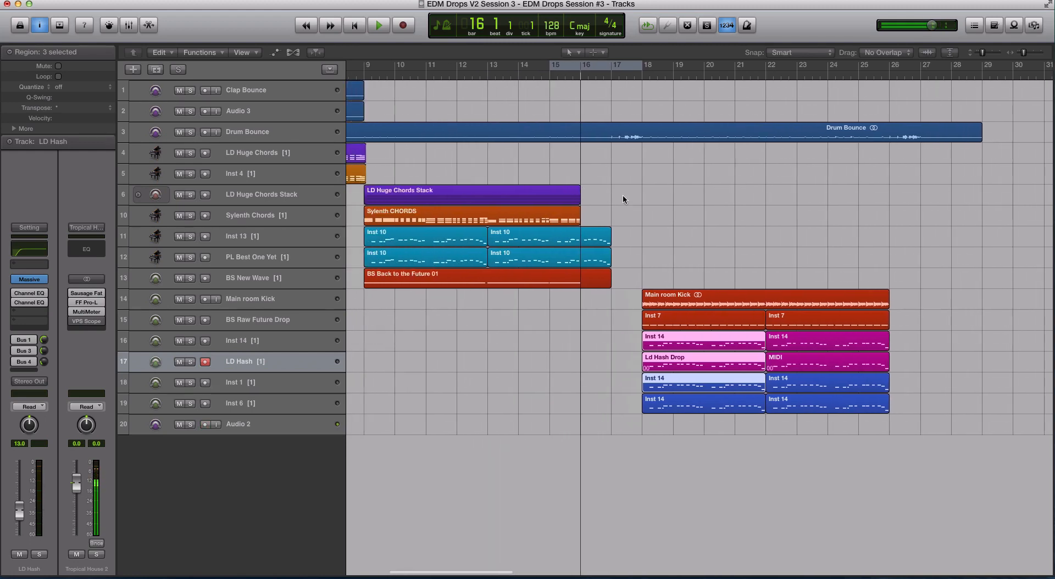
Step: Zoom the arrangement to the group of regions starting at bar 9 and select the BS Back to the Future 01 region
key(super+Down)
drag(596, 339, 482, 205)
key(z)
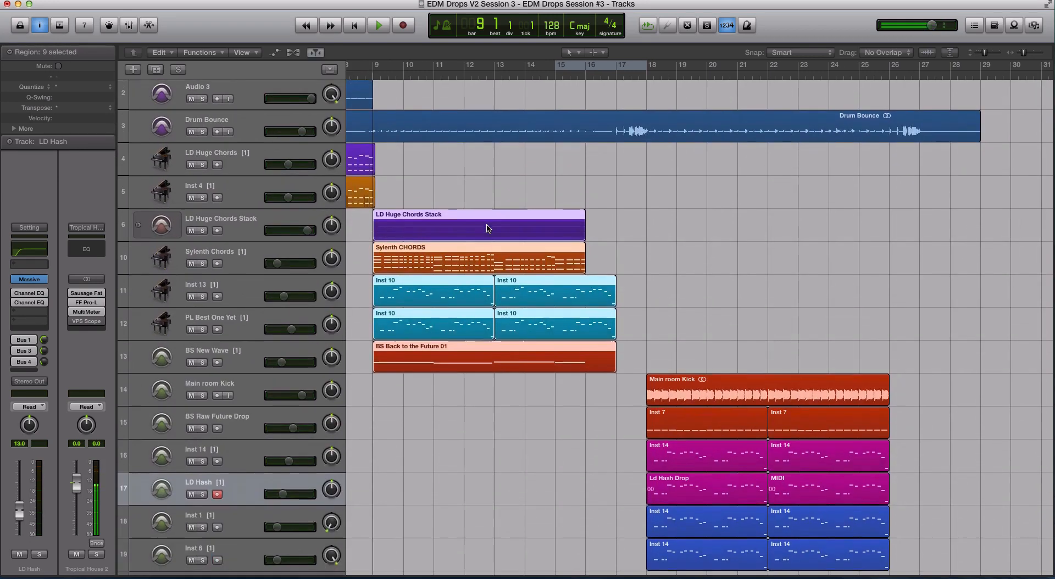
scroll(515, 240, down, 2)
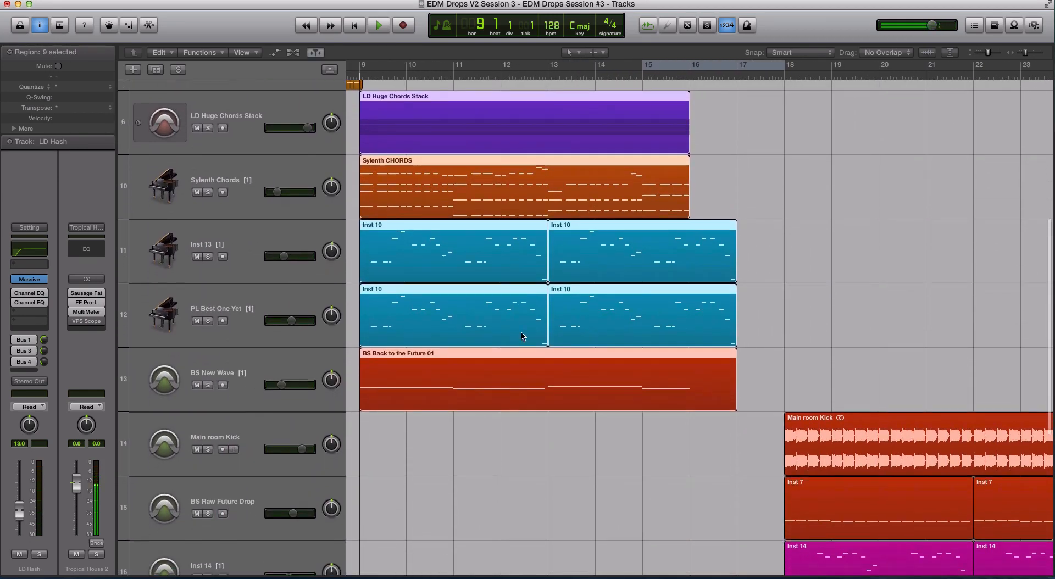
click(555, 420)
click(445, 396)
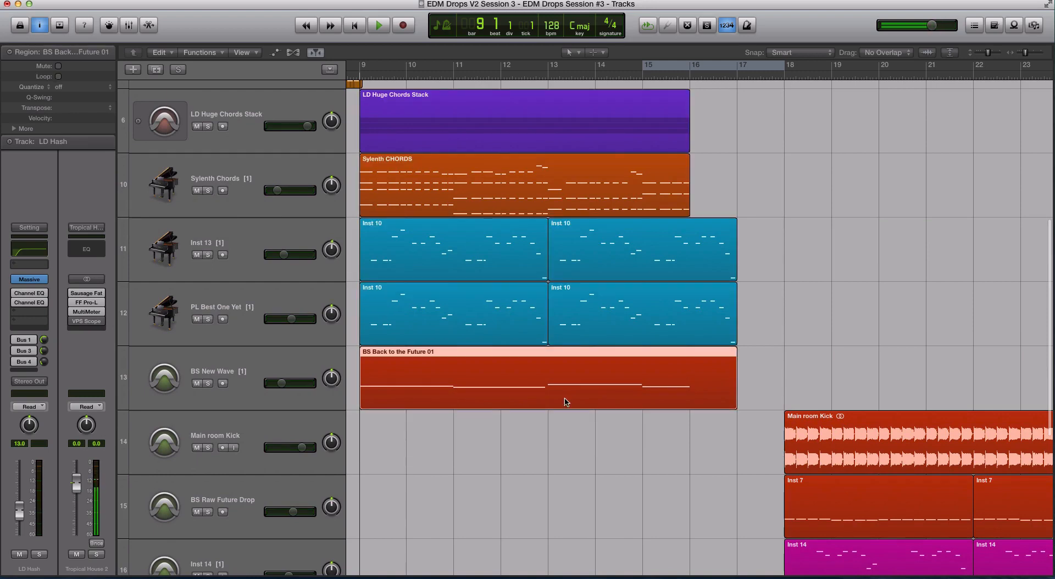
Step: Place the playhead at bar 16 and select the second Inst 10 regions on the Inst 13 and PL Best One Yet tracks
click(642, 76)
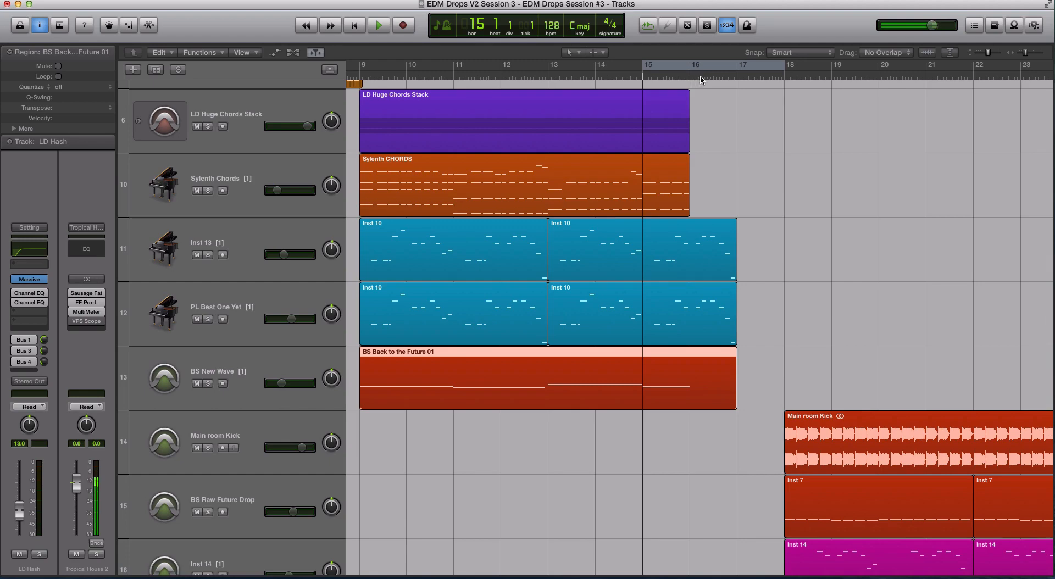
scroll(753, 106, up, 3)
scroll(753, 106, down, 3)
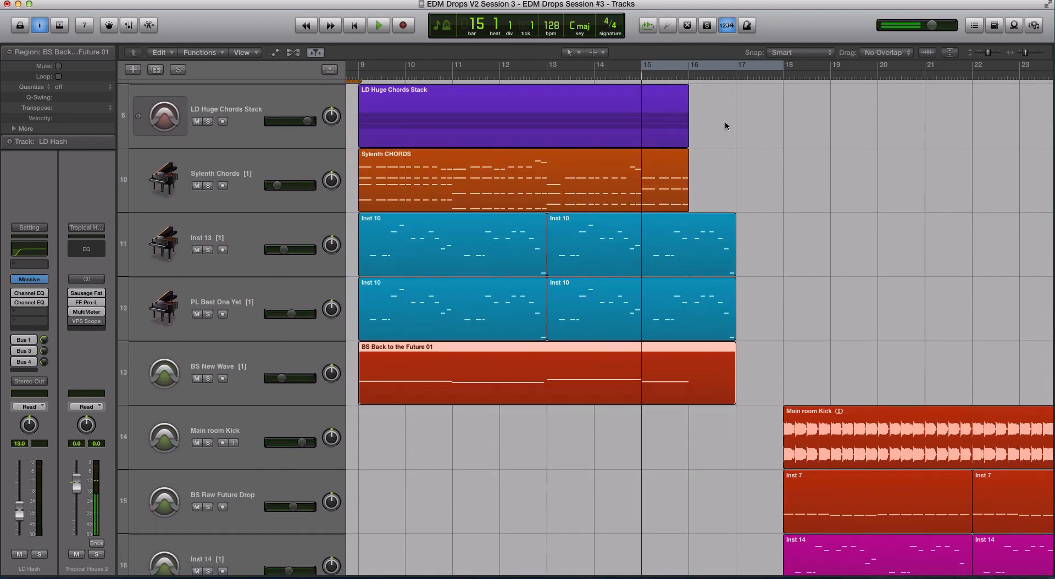
drag(761, 378, 691, 383)
click(691, 76)
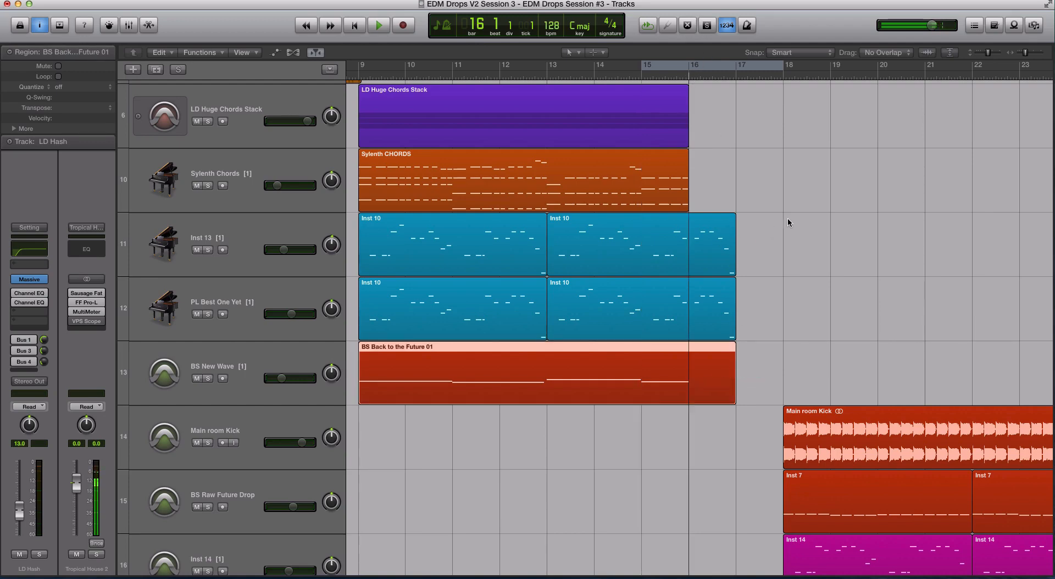
drag(788, 222, 690, 288)
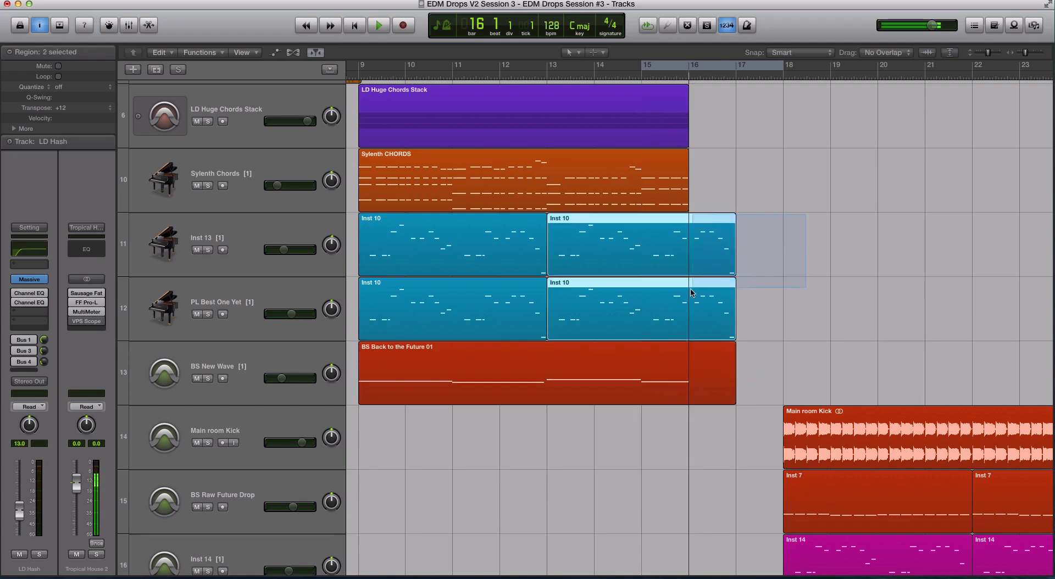
Step: Play the arrangement from bar 13 into the drop at bar 18 and return the playhead to bar 16
click(548, 77)
key(space)
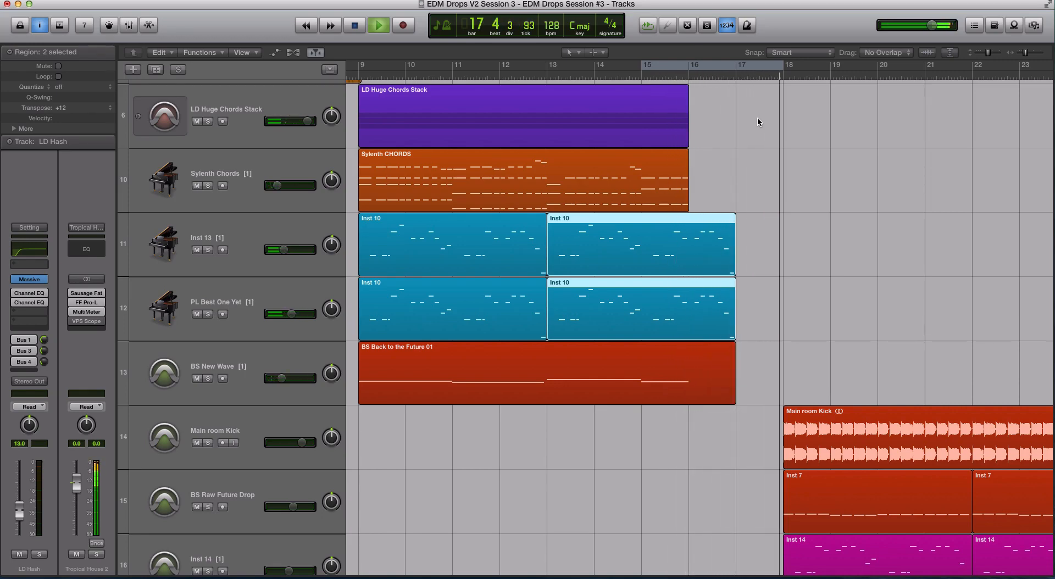
key(space)
click(688, 79)
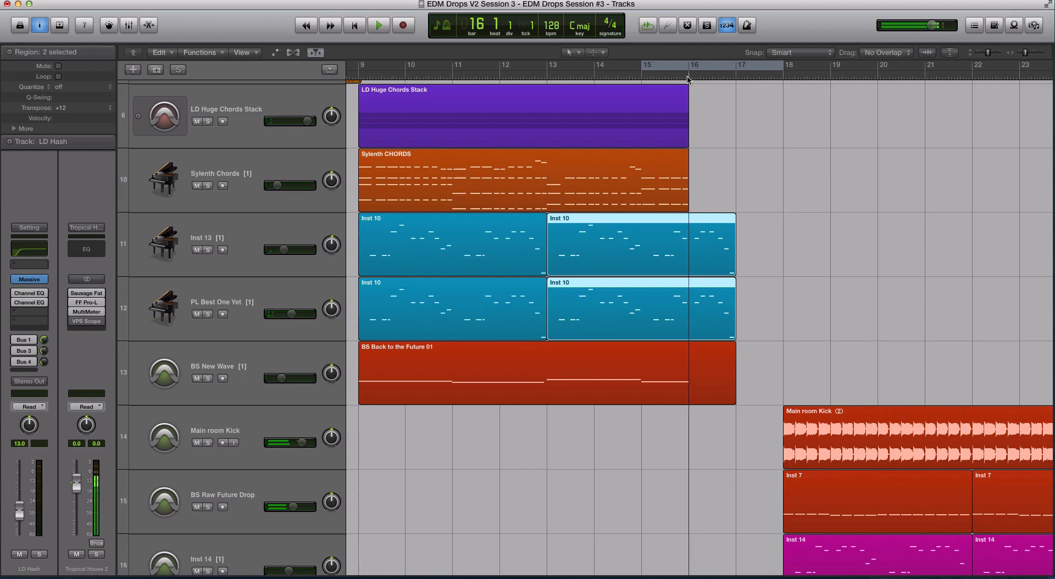
Step: Select the LD Huge Chords Stack and Sylenth CHORDS regions and play briefly from bar 16
scroll(736, 158, up, 4)
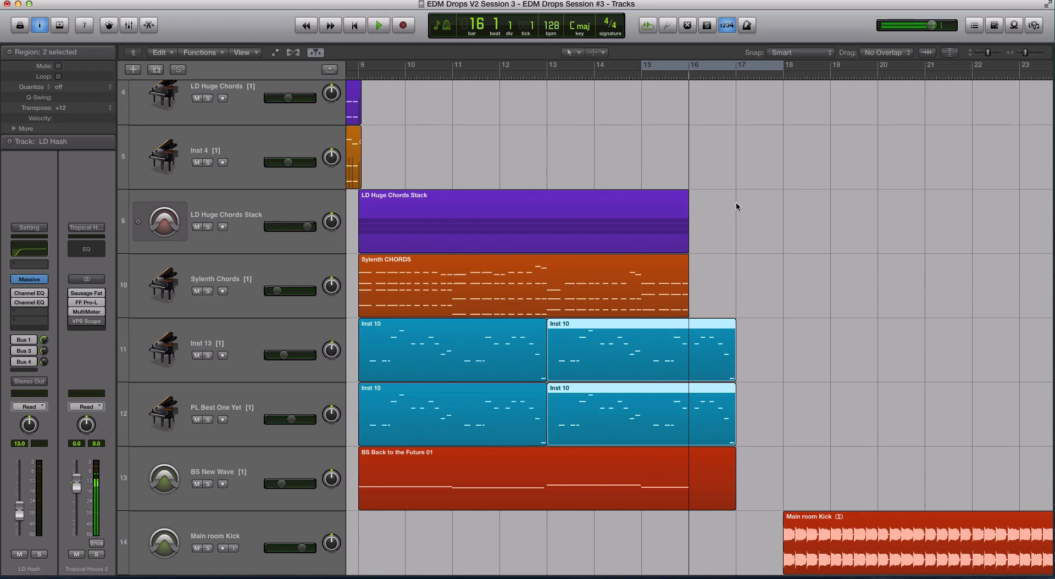
drag(736, 202, 690, 264)
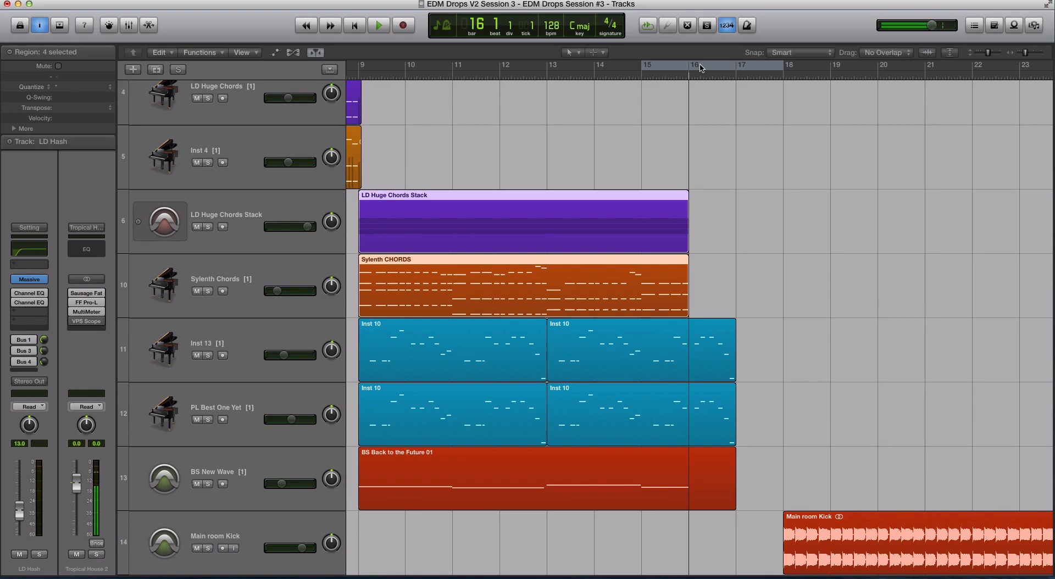
key(space)
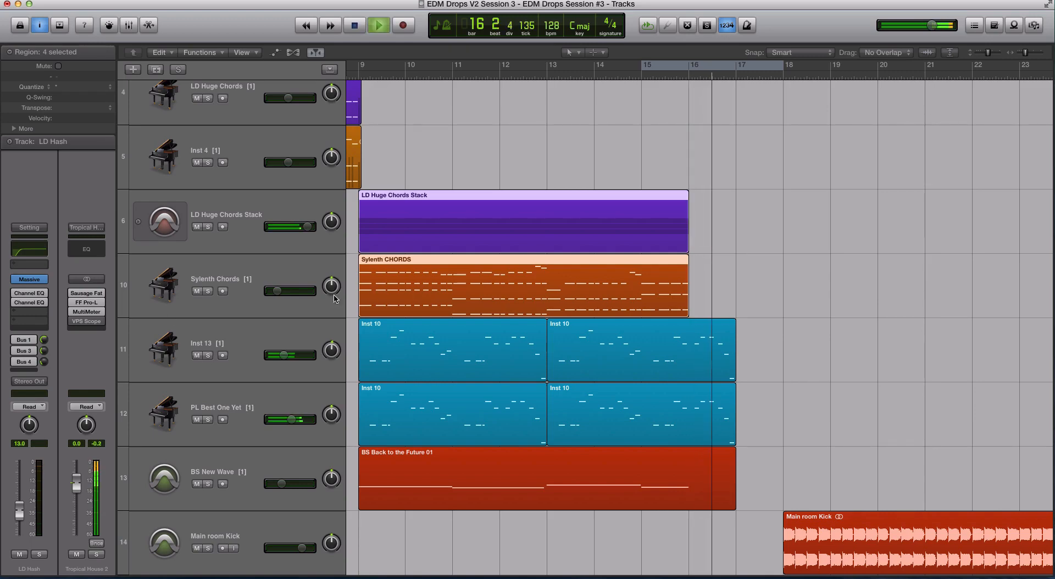
key(space)
Step: Open the MultiMeter on the Tropical House 2 channel, check the spectrum during playback, and switch its display to the Goniometer
click(89, 311)
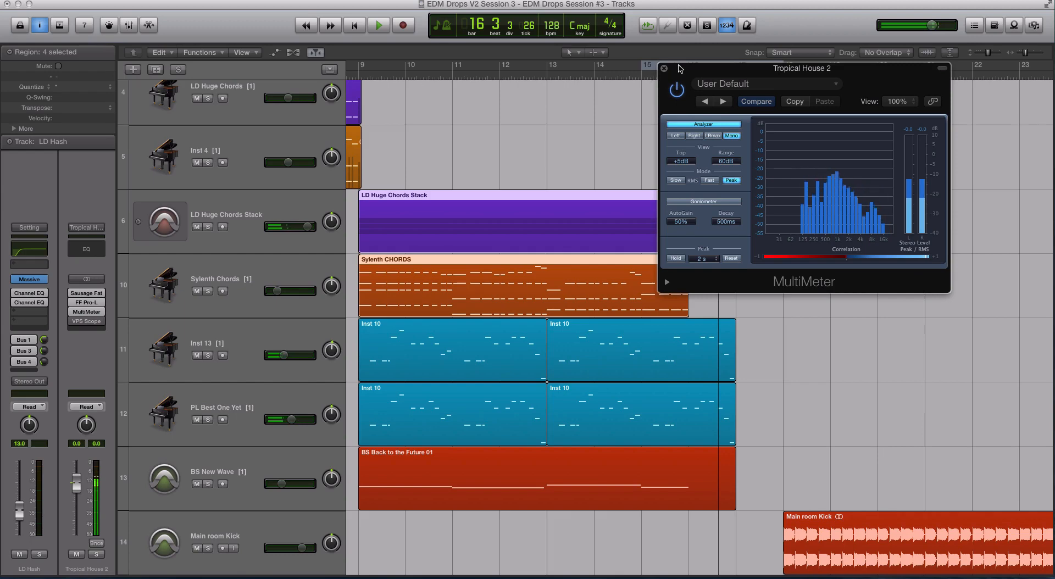
drag(742, 68, 853, 77)
drag(782, 84, 756, 81)
key(space)
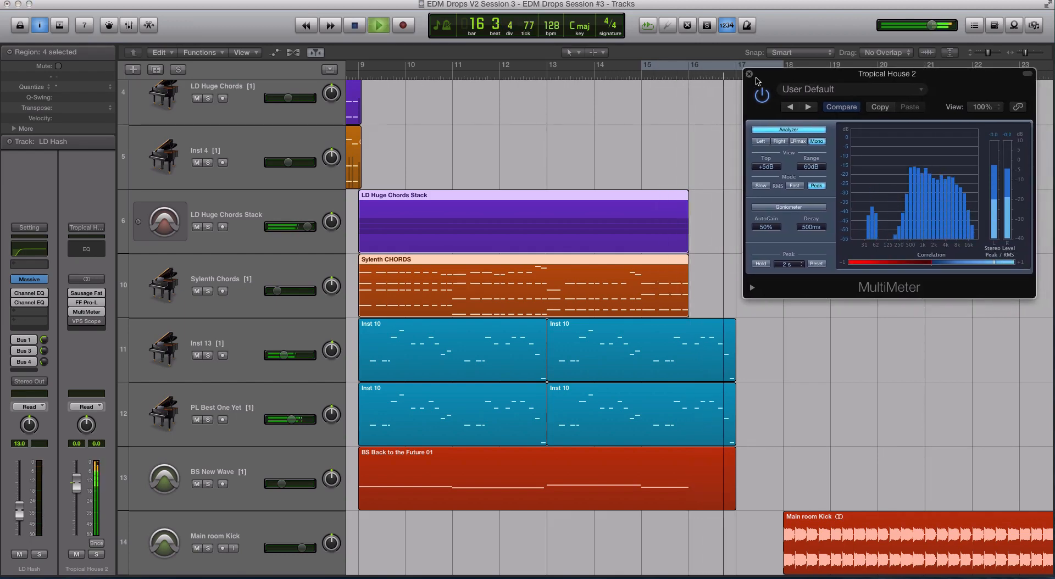
key(space)
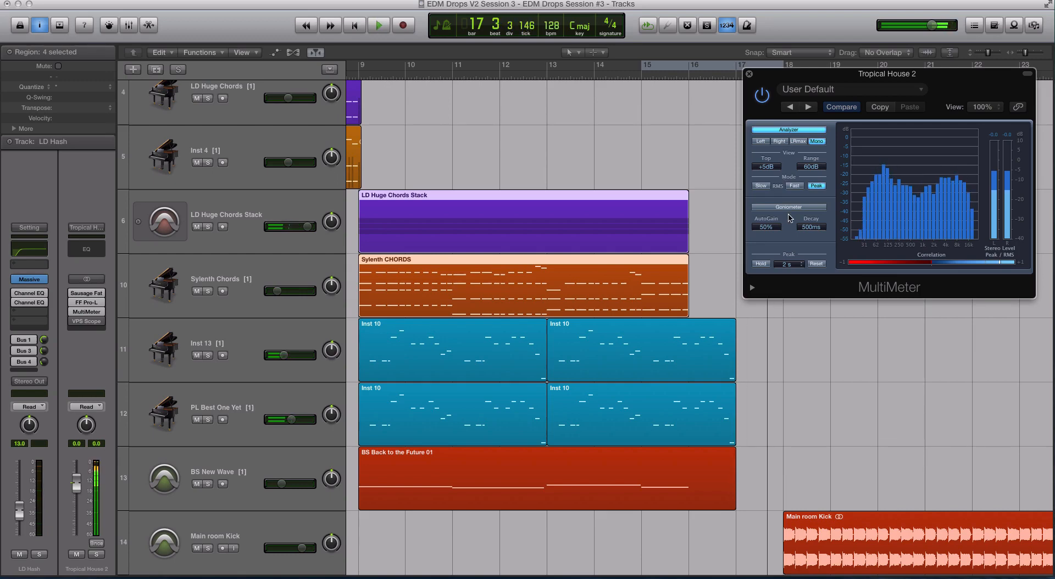
click(788, 207)
click(691, 77)
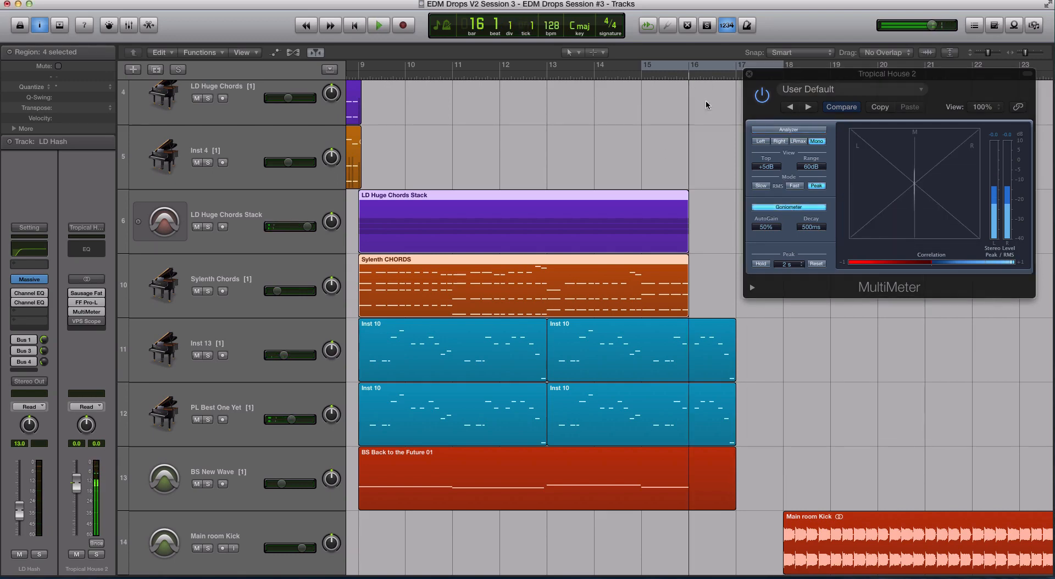
Step: Mute the Inst 13 and PL Best One Yet tracks
scroll(461, 363, up, 1)
click(206, 345)
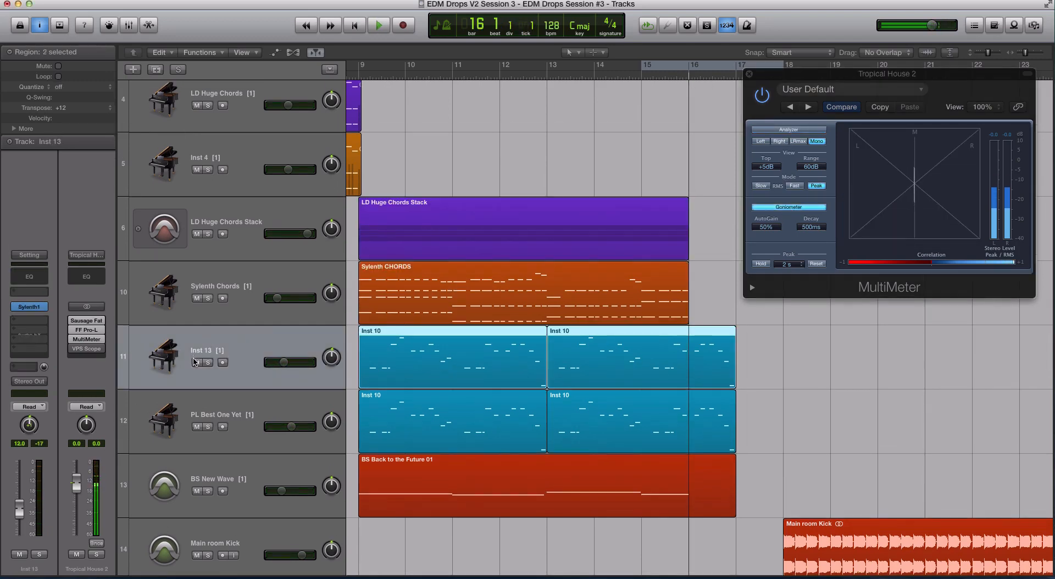
drag(196, 363, 196, 427)
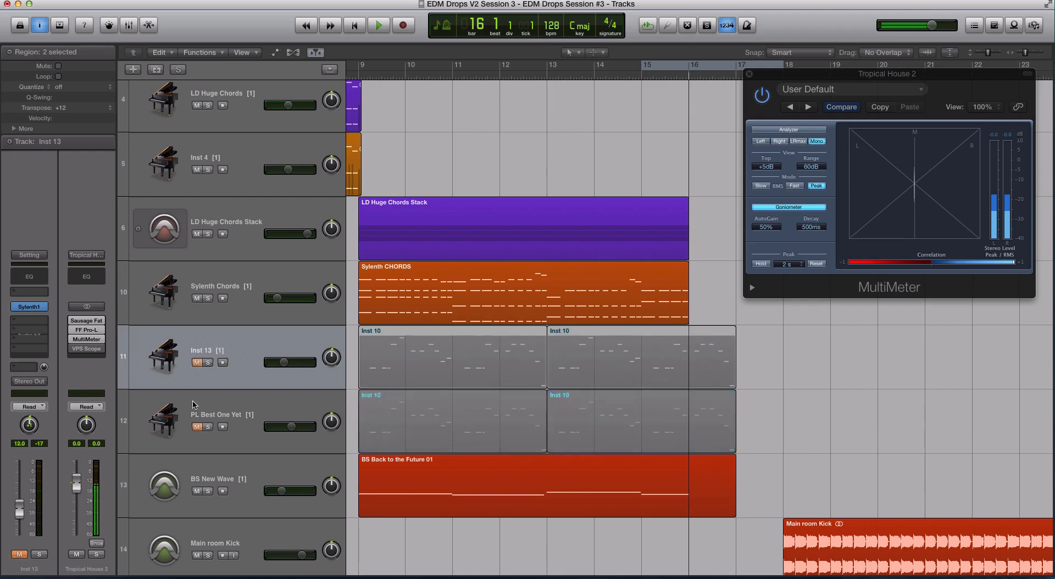
Step: Place the playhead at bar 9 and select the LD Huge Chords Stack and Sylenth CHORDS regions
click(593, 77)
click(363, 81)
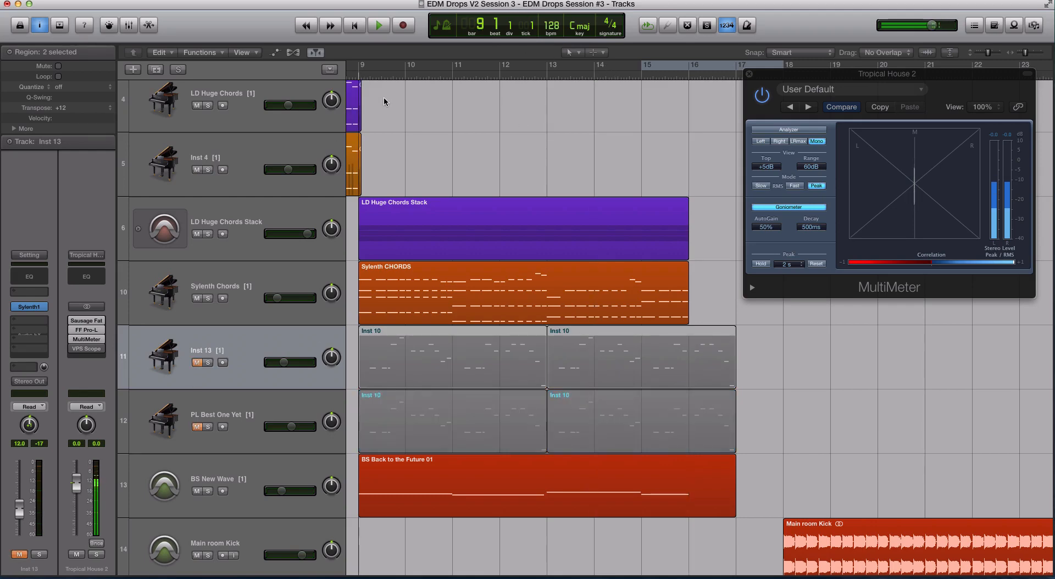
drag(420, 168, 439, 289)
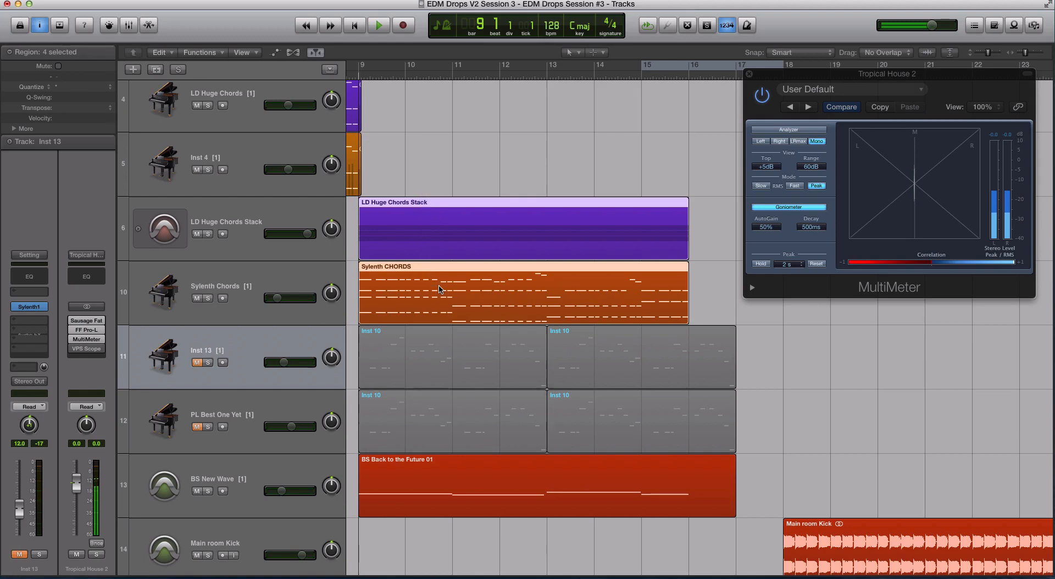
Step: Play the chords from bar 9 with Inst 13 and PL Best One Yet muted while watching the Goniometer
key(space)
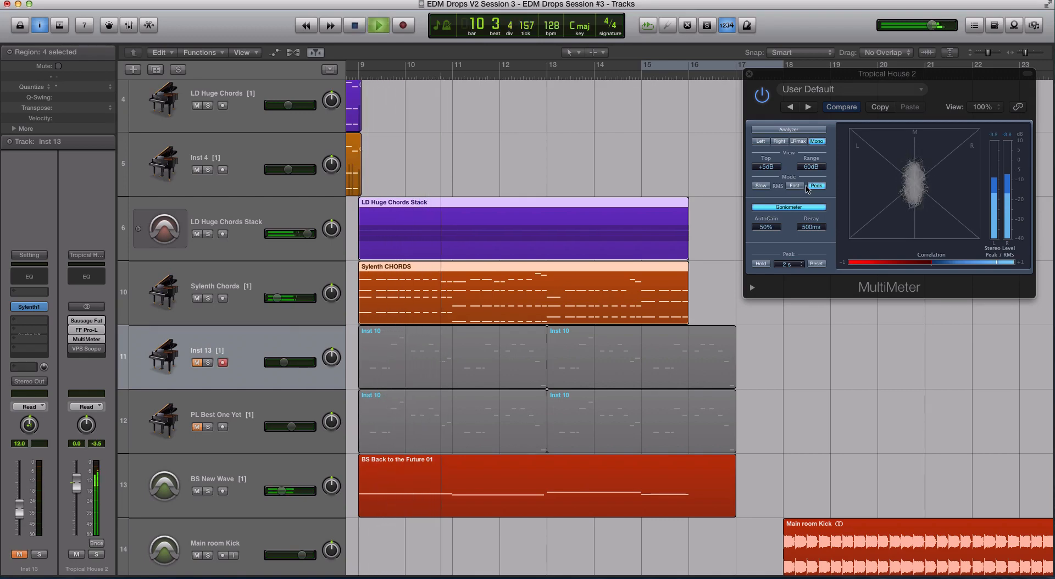
key(space)
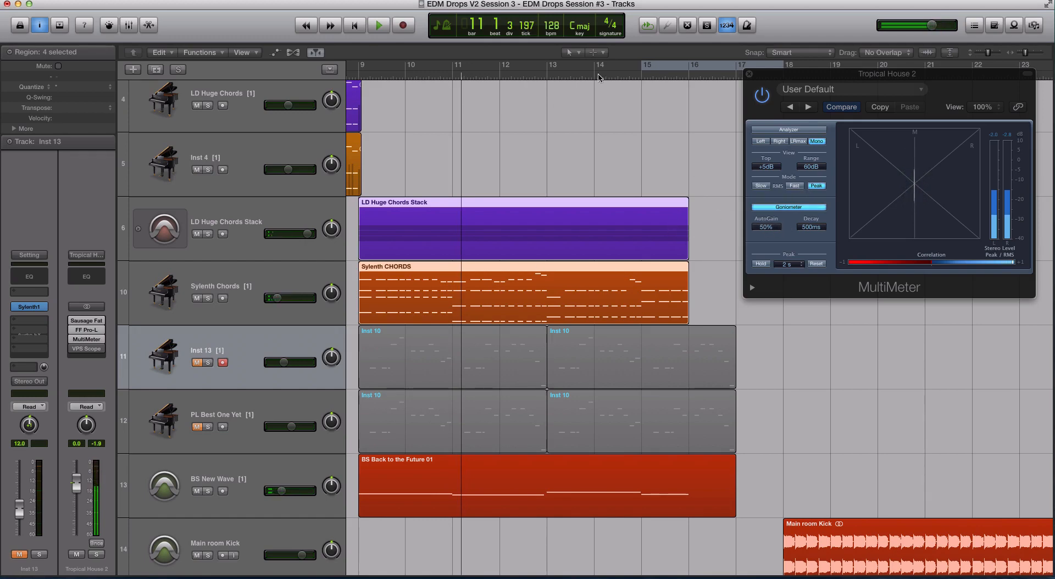
Step: Unmute Inst 13 and PL Best One Yet, play from bar 16, and close the MultiMeter
click(686, 75)
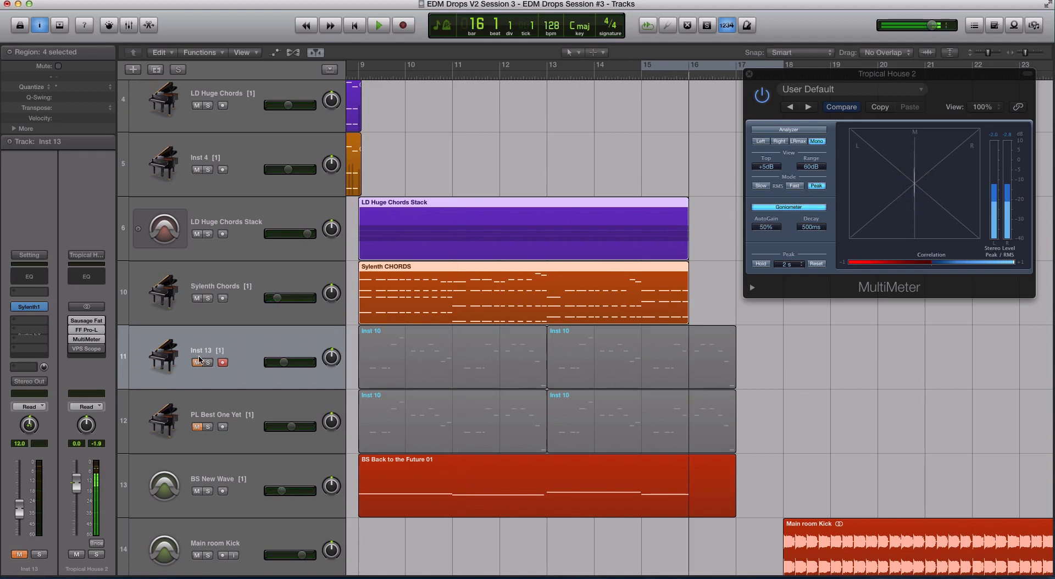
drag(199, 357, 198, 407)
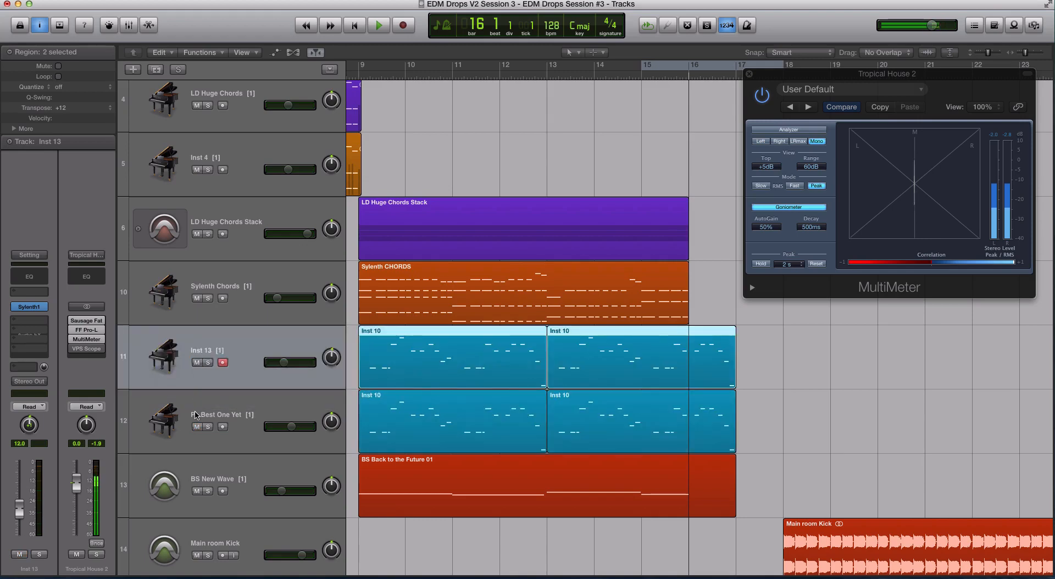
key(space)
click(749, 74)
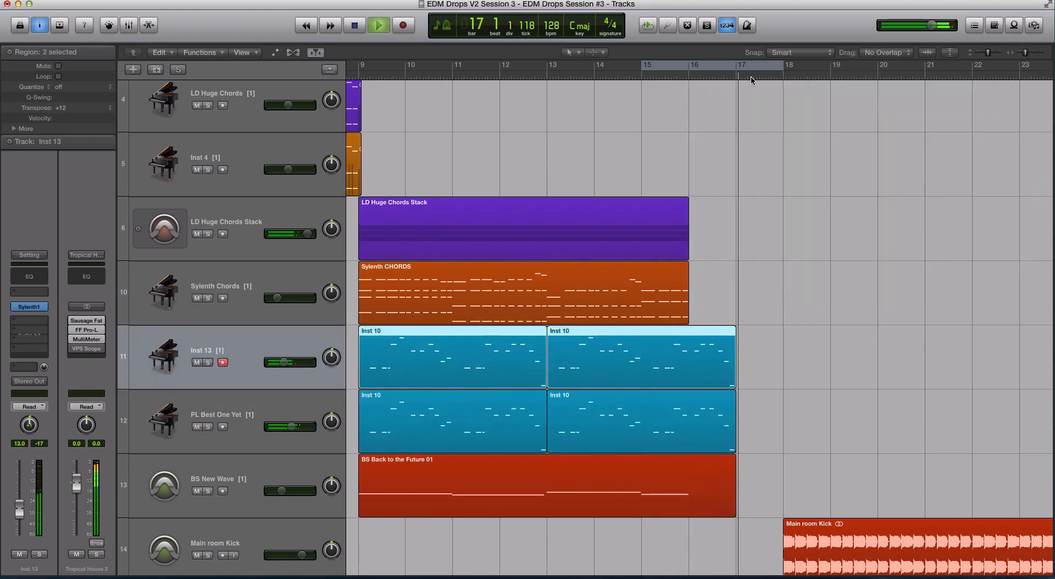
key(space)
Step: Play the Drum Bounce fill from bar 17 up to the start of the drop
scroll(733, 135, up, 2)
scroll(733, 136, down, 2)
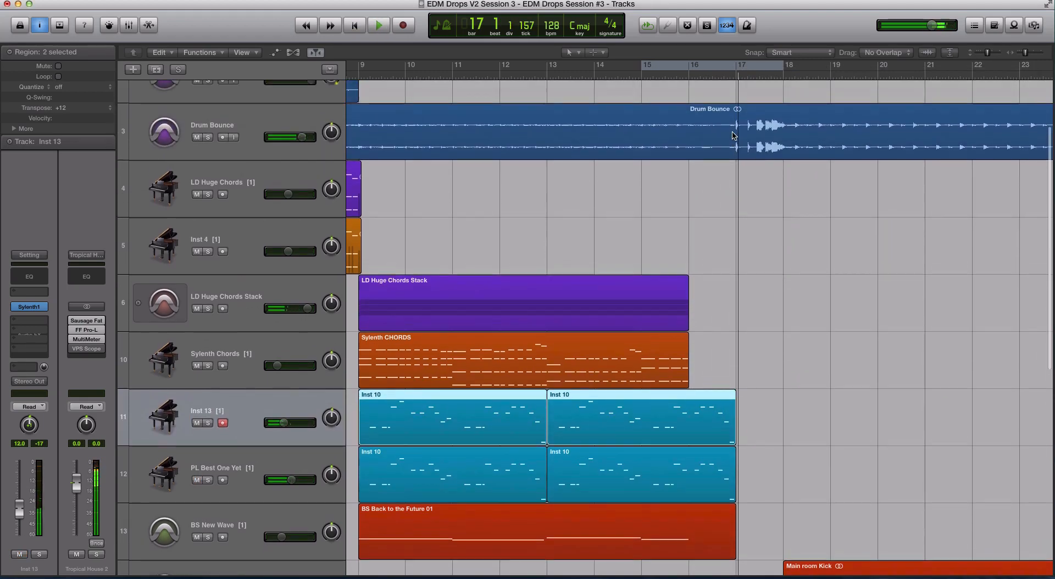
click(735, 76)
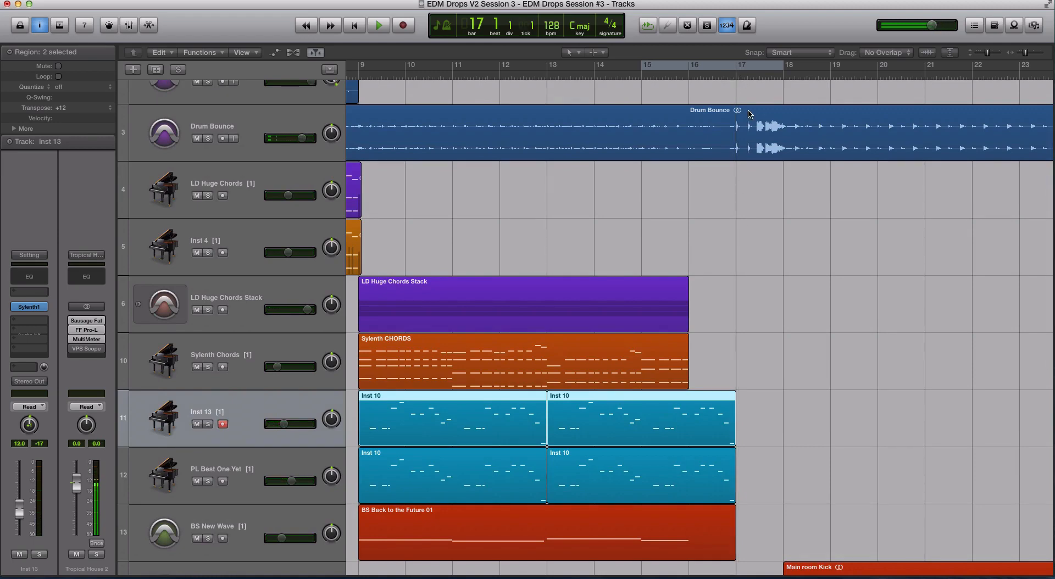
key(space)
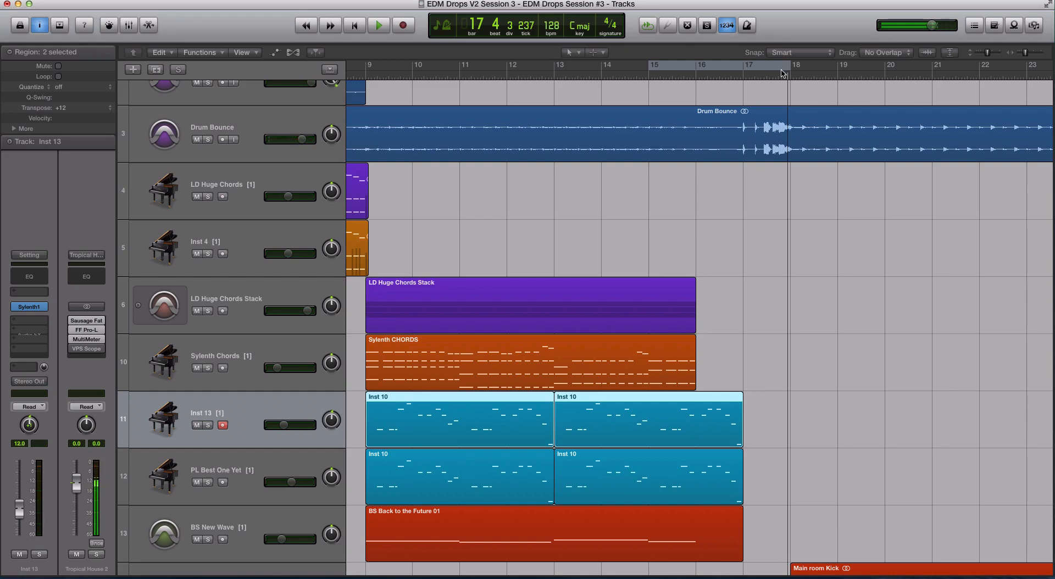
Step: Examine the gap before the drop across all tracks, placing the playhead at bar 16 and finally at bar 17
scroll(734, 310, down, 8)
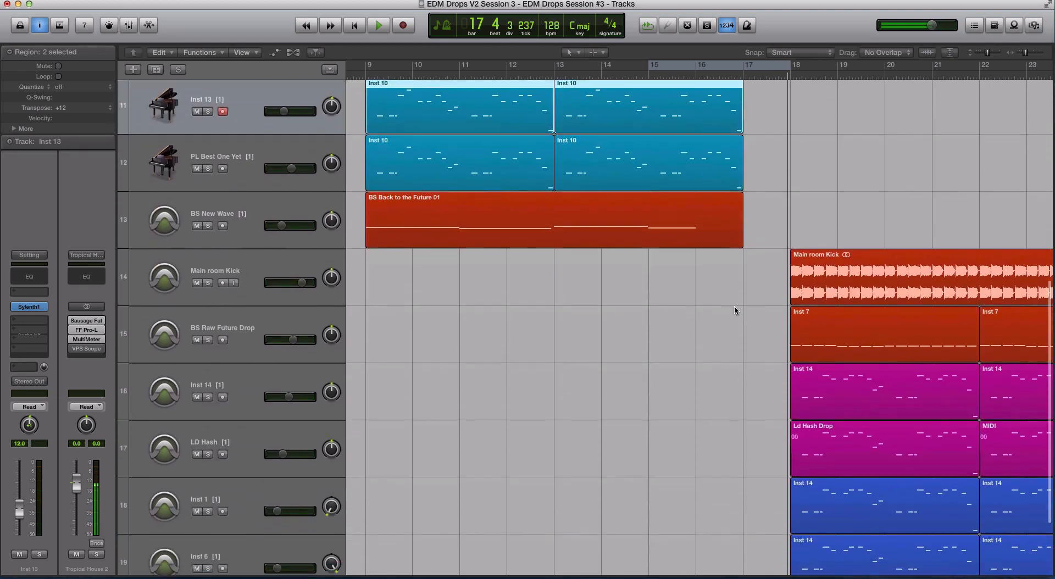
scroll(734, 311, down, 1)
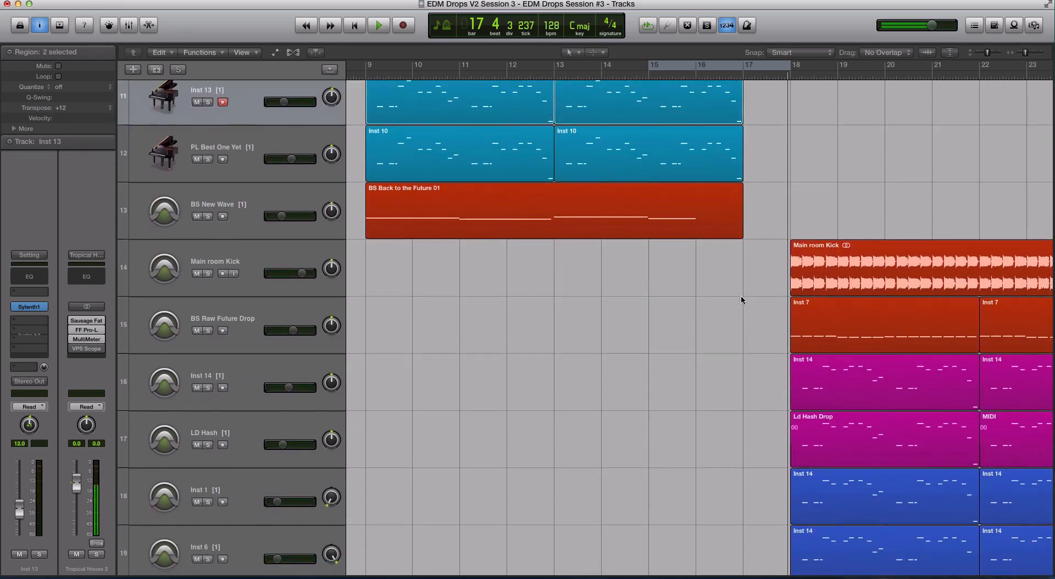
scroll(741, 299, up, 8)
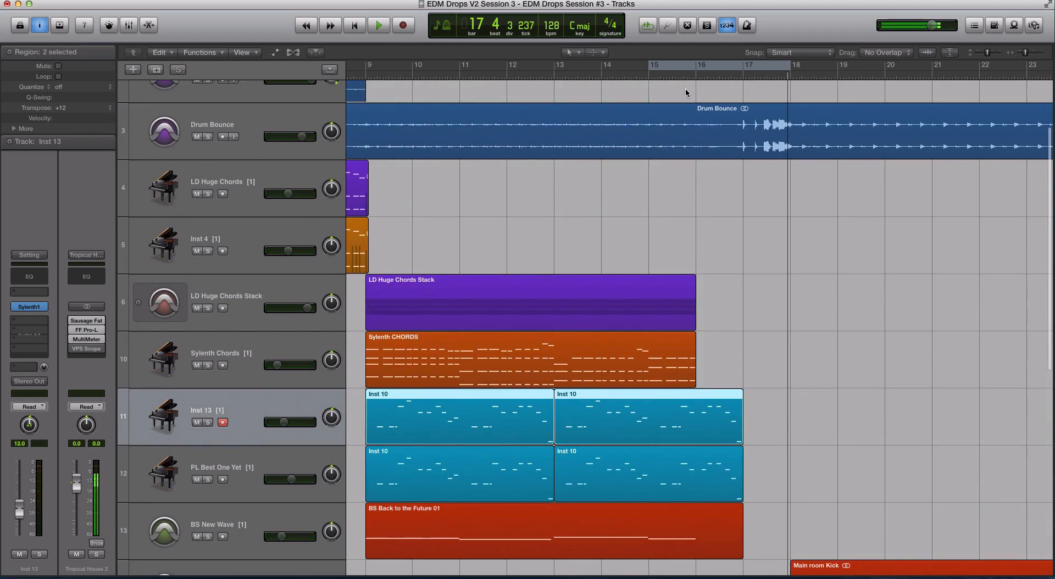
click(699, 77)
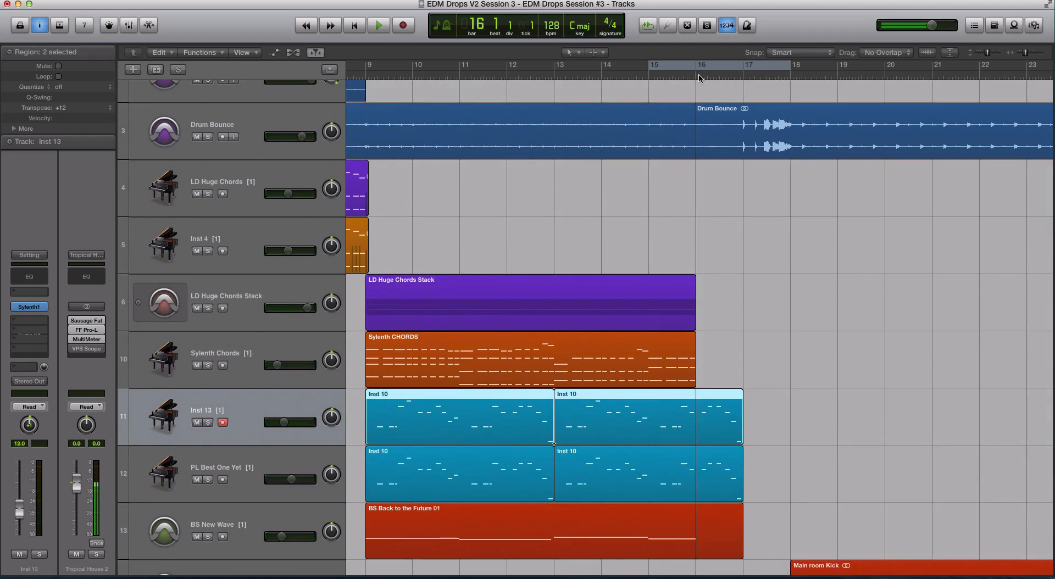
click(740, 72)
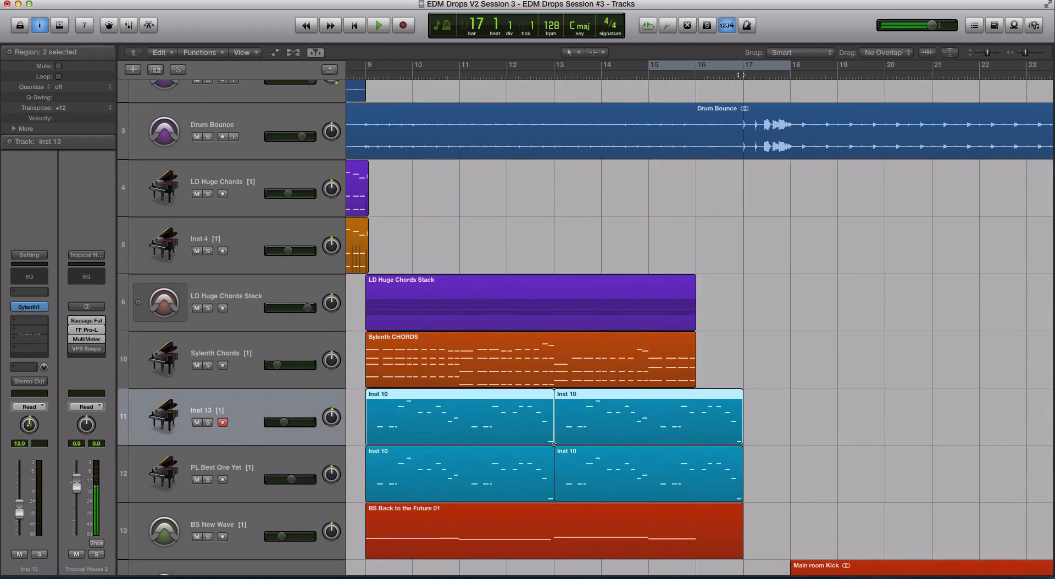
scroll(739, 215, down, 5)
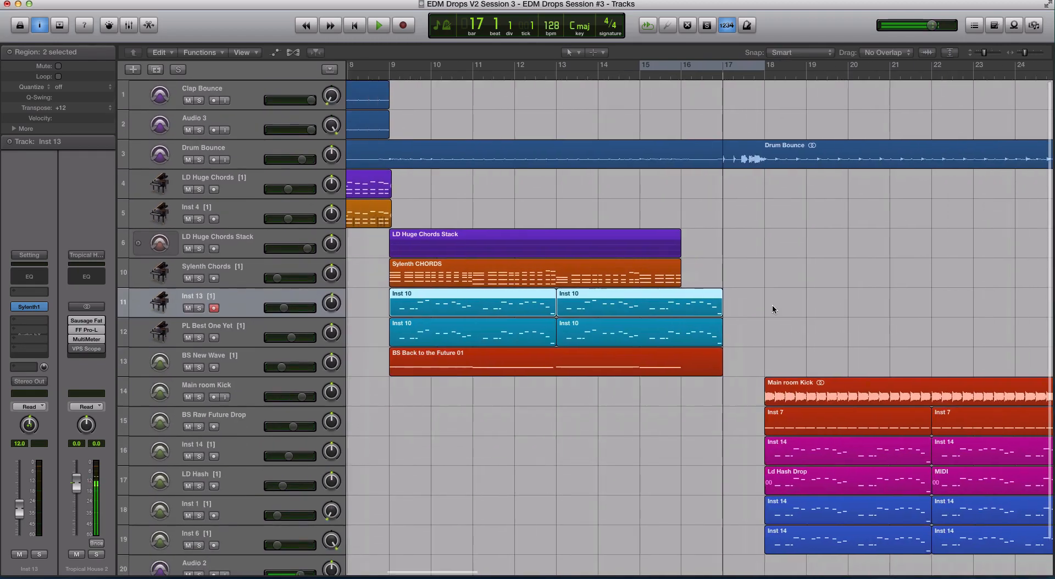
scroll(773, 309, left, 2)
scroll(772, 308, right, 2)
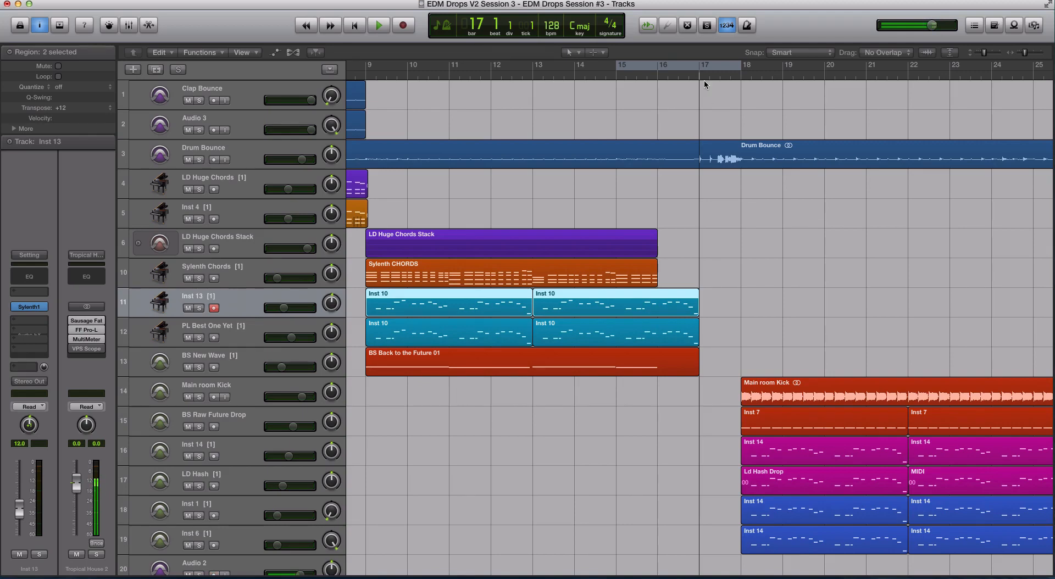
Step: Play the opening bar of the drop from bar 18
click(739, 77)
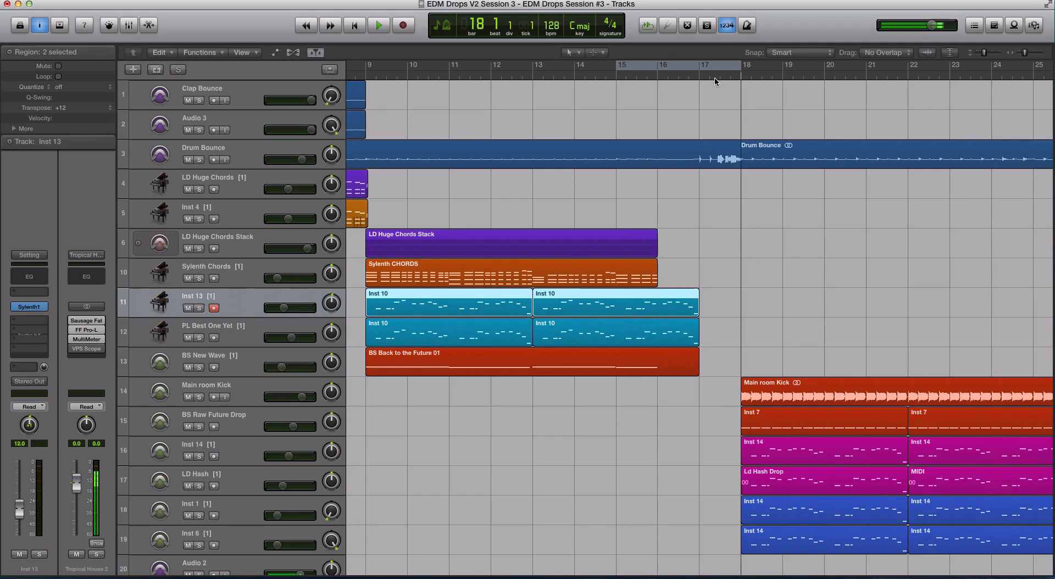
key(space)
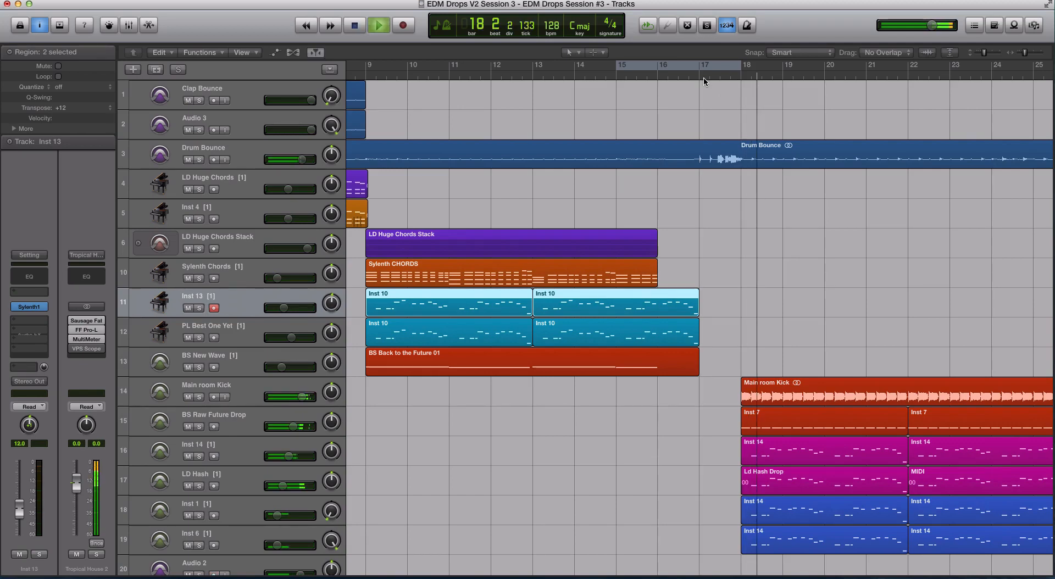
key(space)
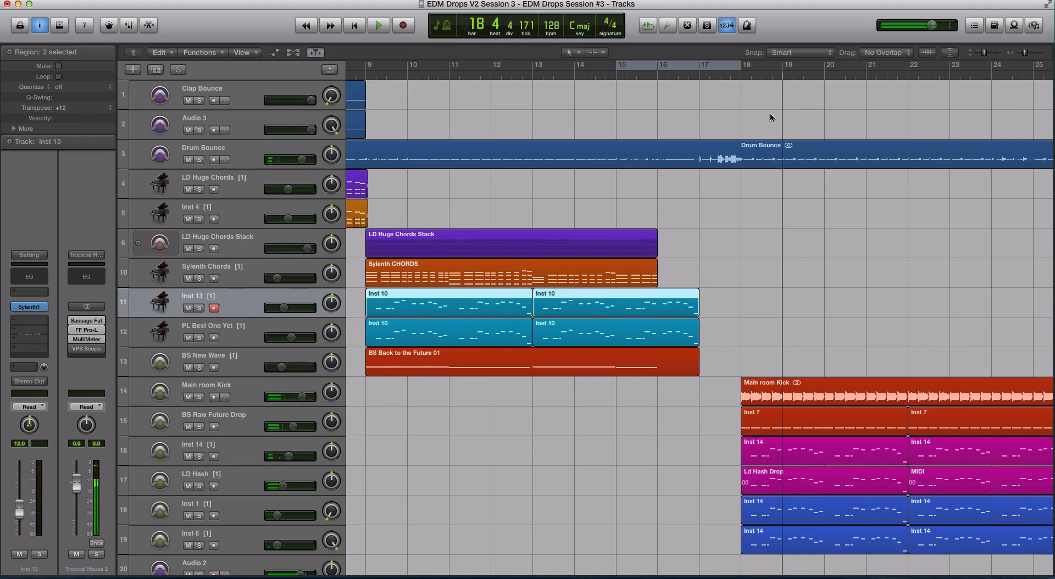
Step: Mark bar 16 and then bar 18 with the playhead, and examine the drop regions spanning bars 18 to 26
click(658, 78)
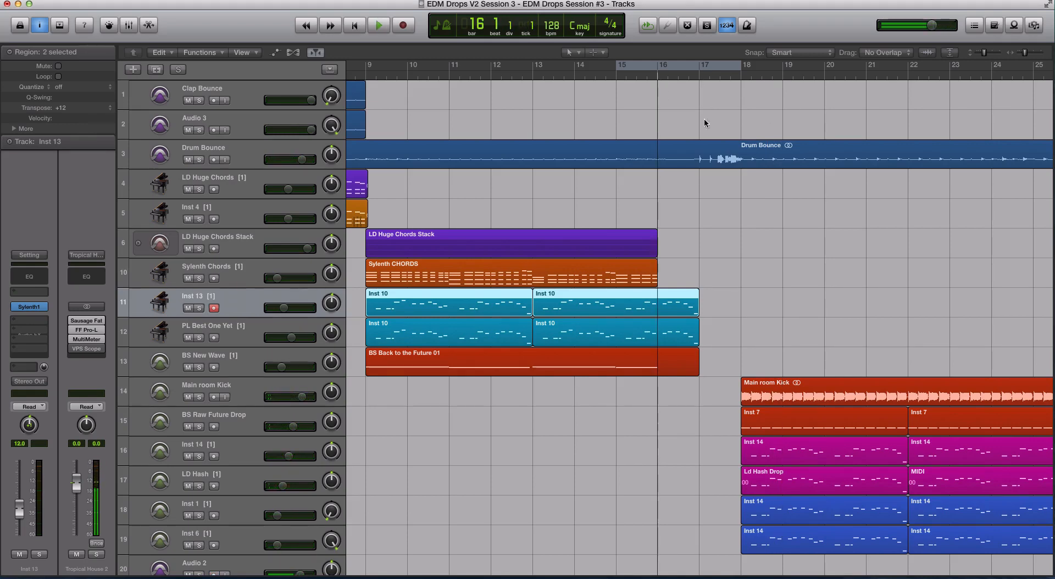
click(738, 78)
scroll(767, 279, down, 3)
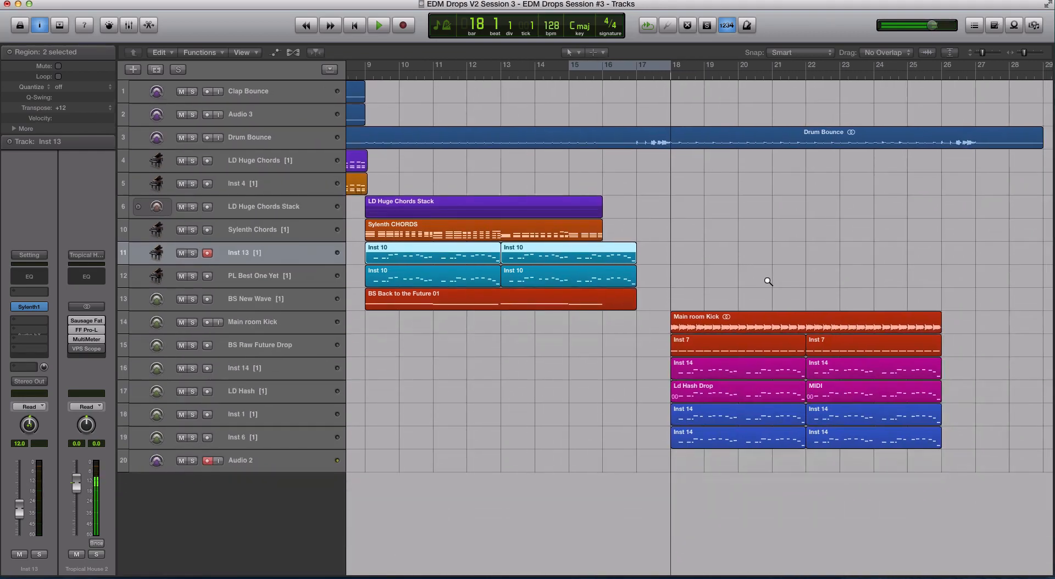
scroll(887, 480, up, 4)
scroll(852, 478, down, 1)
scroll(851, 478, down, 2)
scroll(851, 478, up, 3)
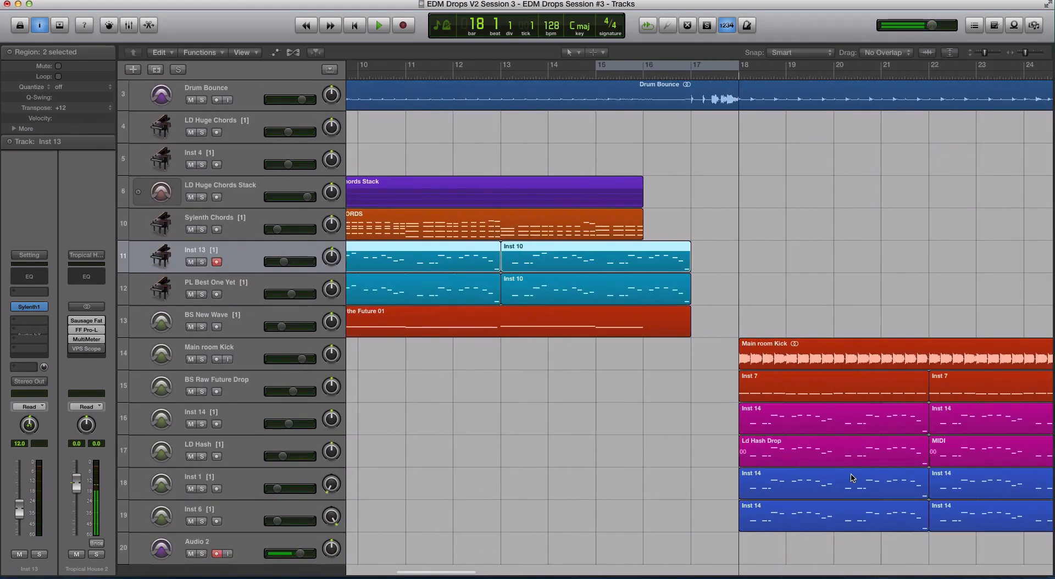
scroll(851, 478, right, 10)
scroll(824, 475, left, 4)
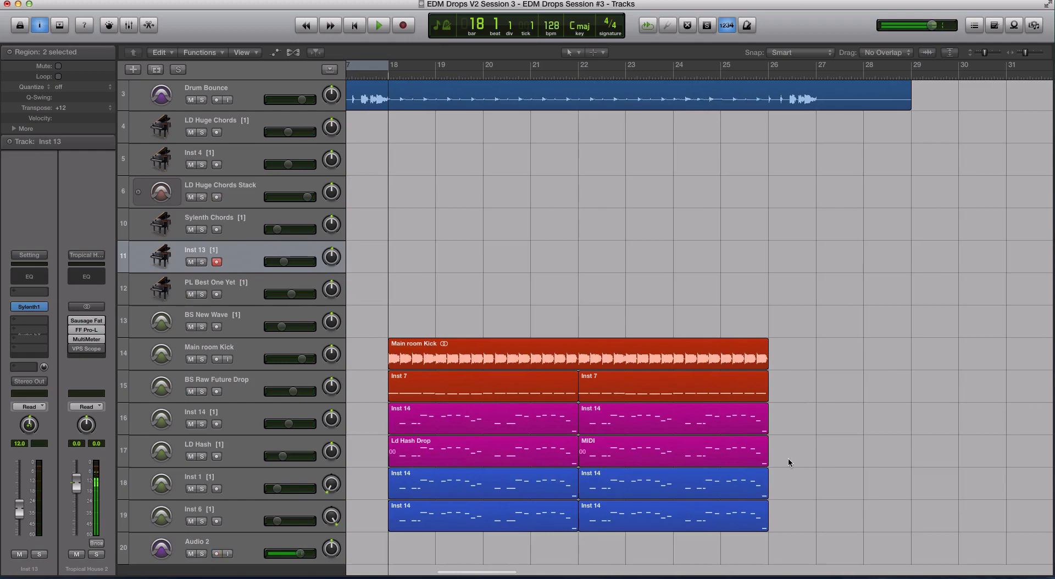
Step: Select the Inst 14, BS Raw Future Drop and LD Hash tracks in turn to point out the drop's layers
click(258, 424)
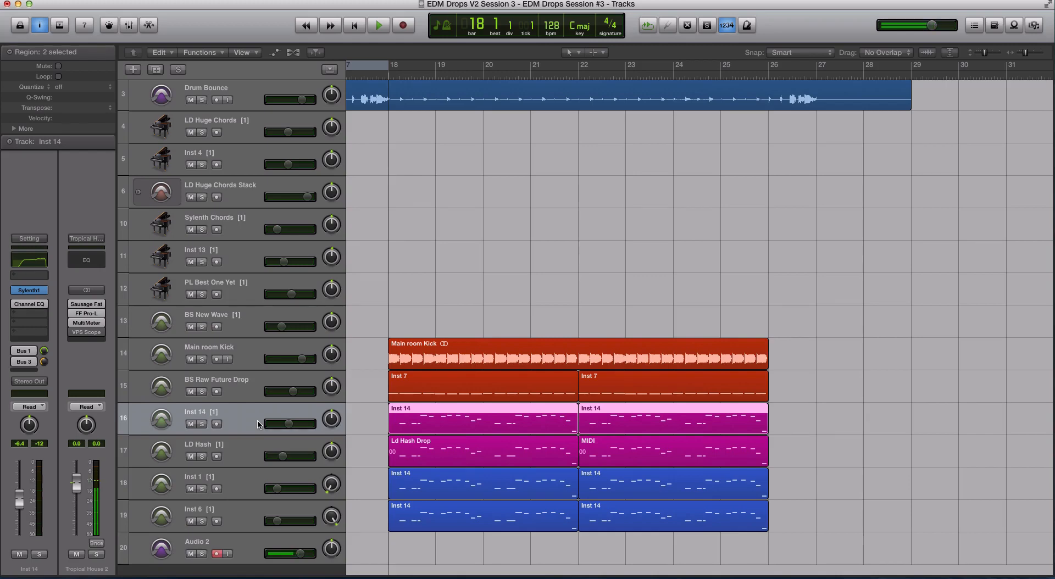
click(249, 393)
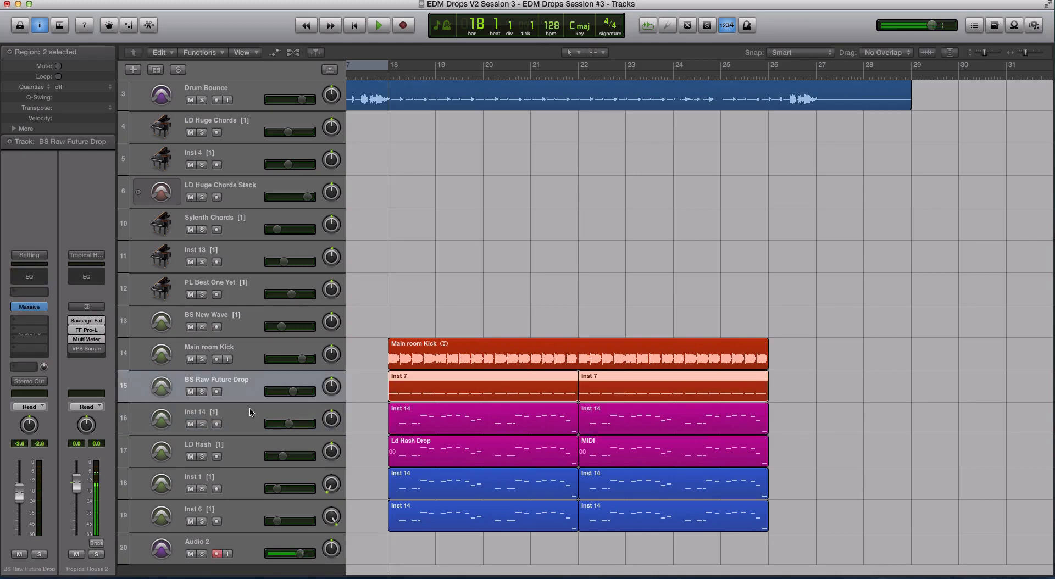
click(250, 410)
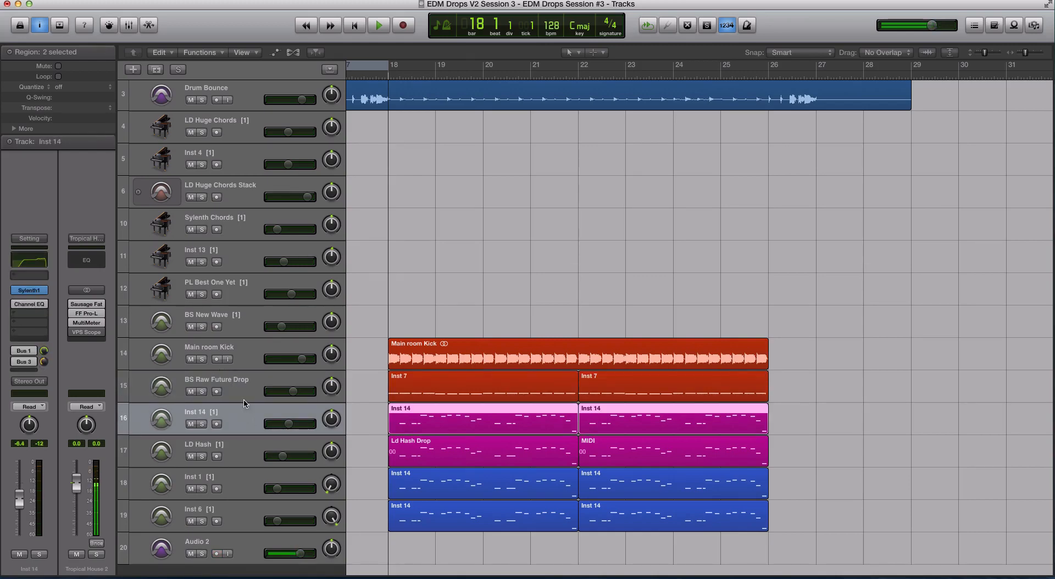
click(243, 446)
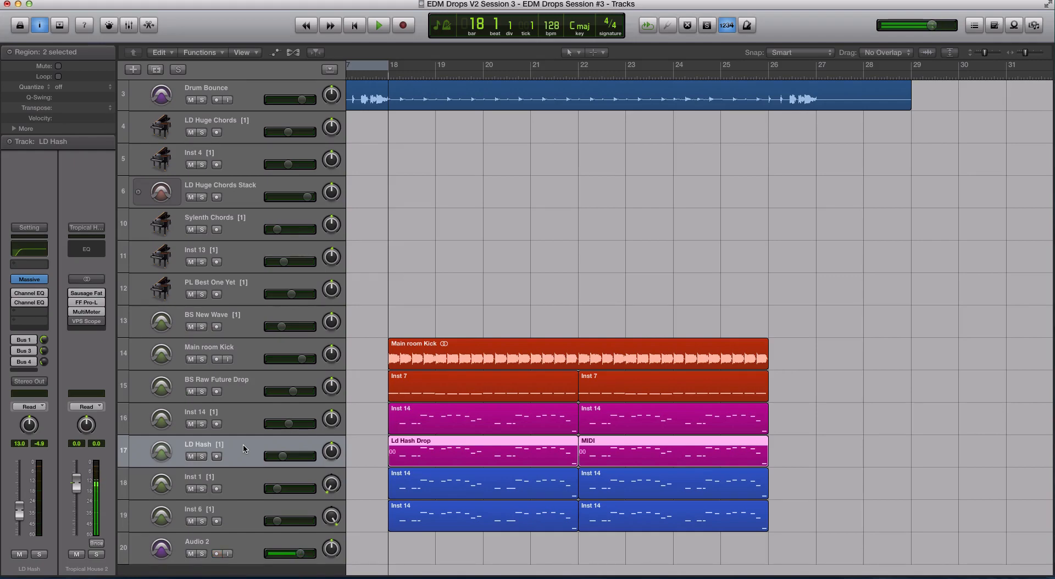
click(245, 419)
click(258, 441)
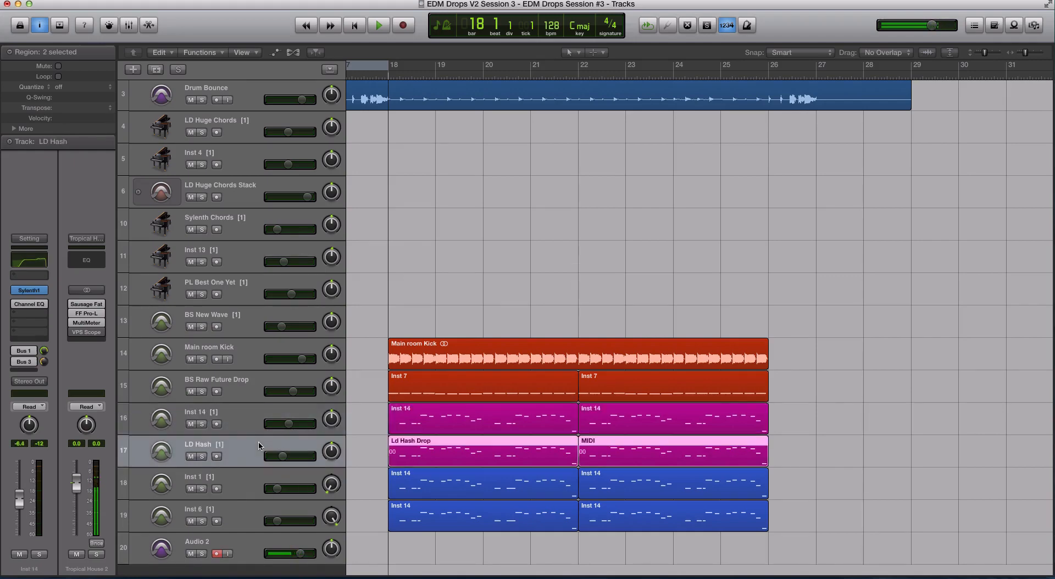
Step: Solo the Main room Kick region out of the drop regions and play it from bar 18
drag(389, 303, 763, 513)
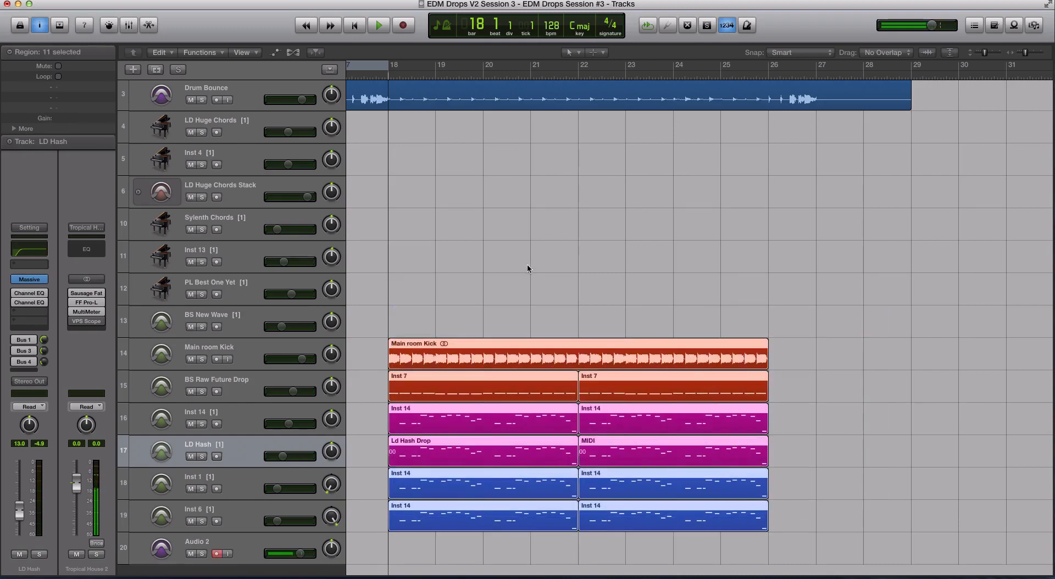
click(498, 350)
key(ctrl+s)
key(space)
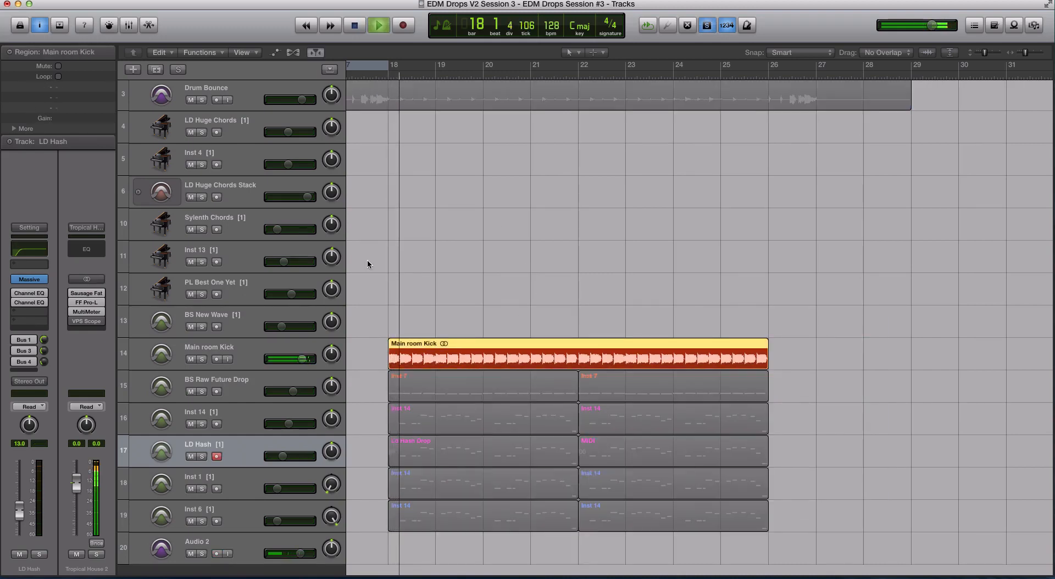
key(space)
Step: Switch the solo to the BS Raw Future Drop track's regions and return the playhead to bar 18
click(282, 352)
click(267, 380)
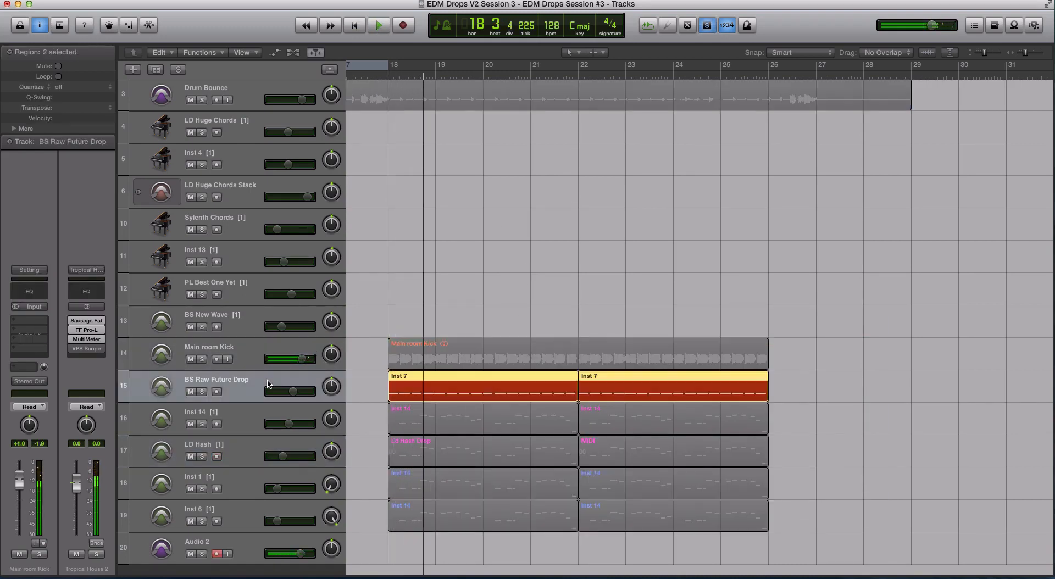
click(389, 76)
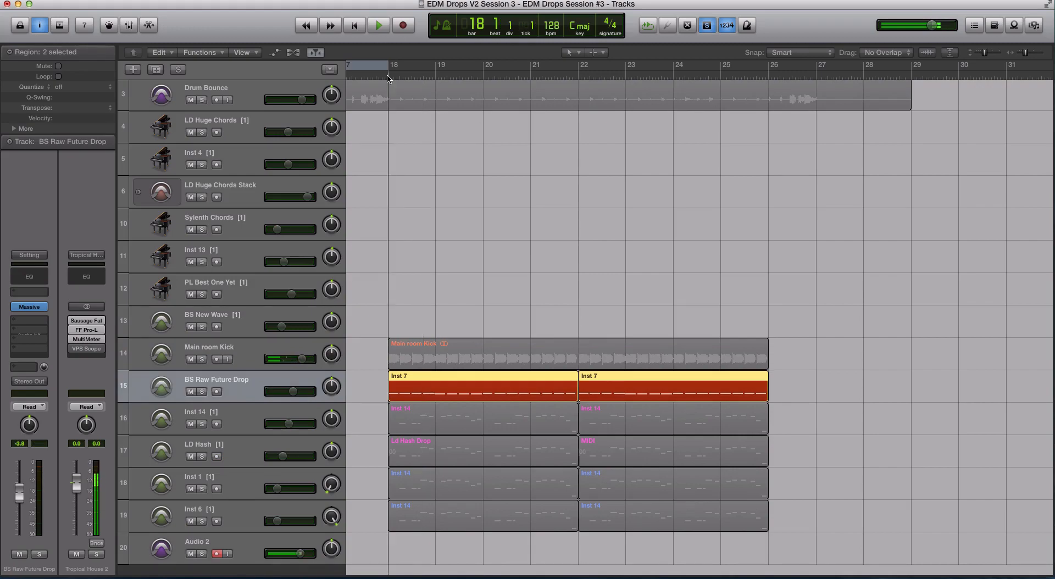
Step: Open the BS Raw Future Drop track's Massive synth, view its patch while the soloed bass plays, and close it
click(28, 307)
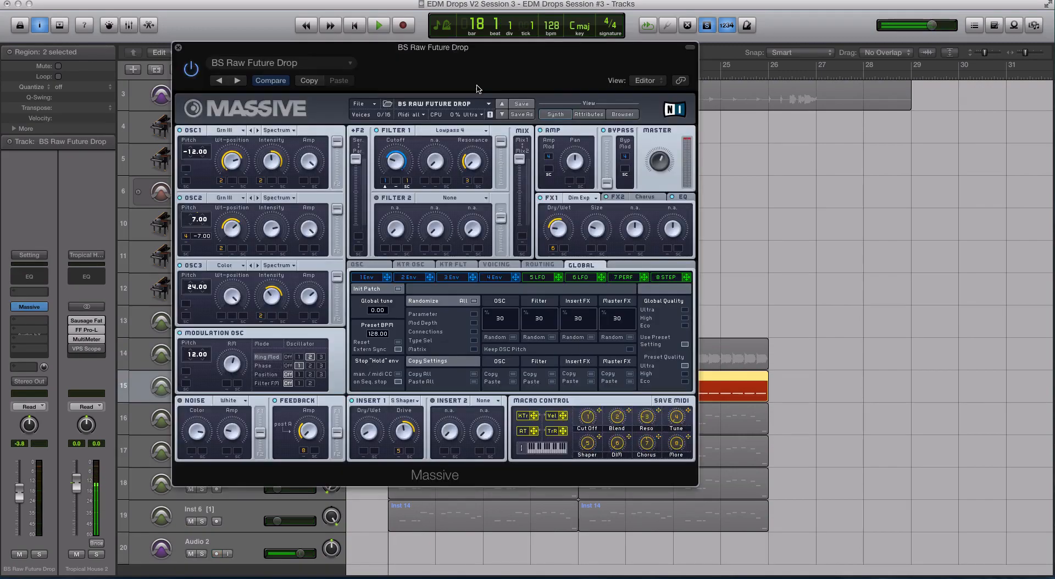
key(space)
drag(349, 47, 737, 47)
drag(668, 44, 538, 53)
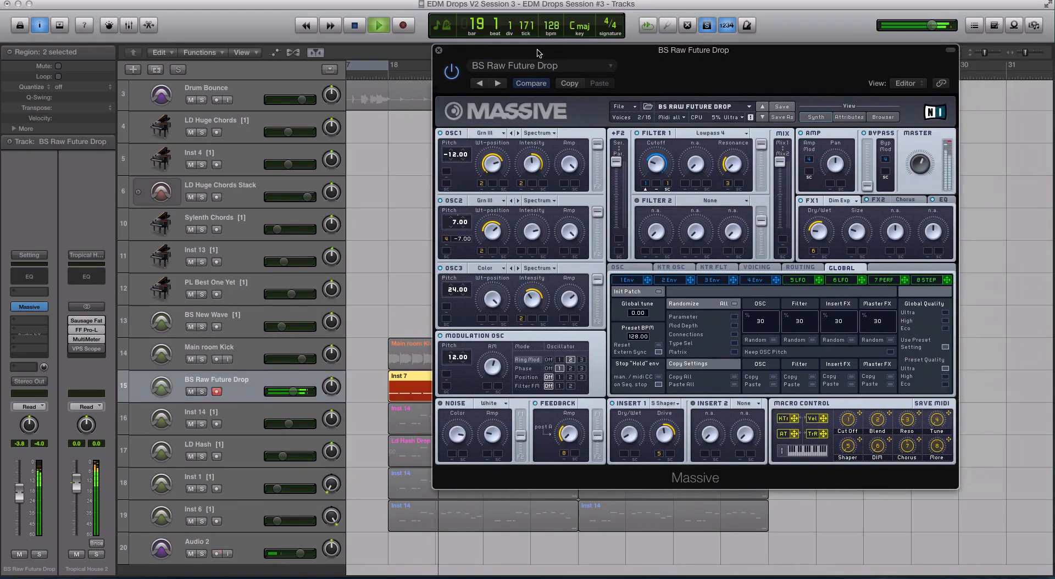
key(space)
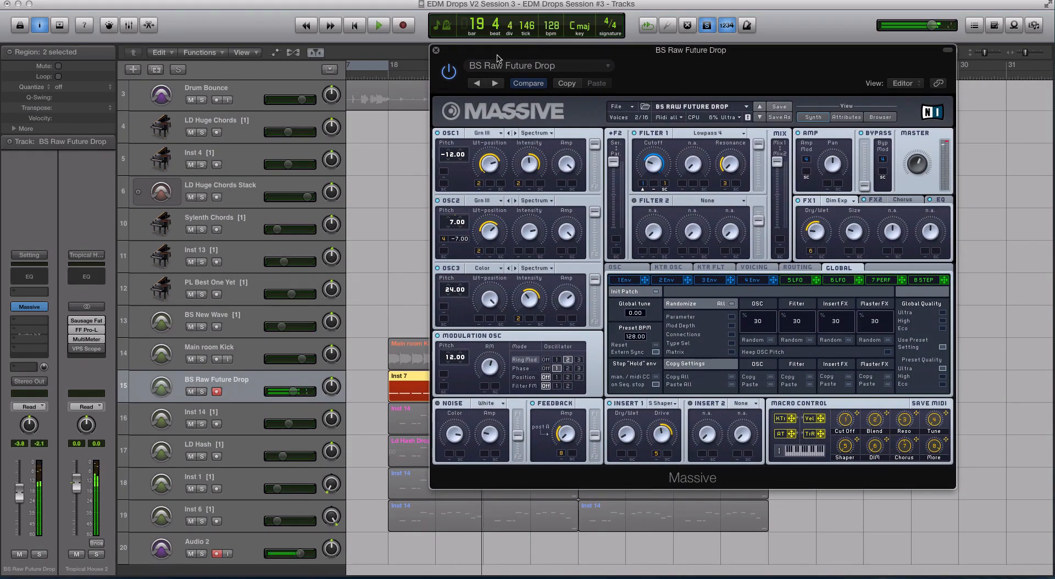
click(435, 50)
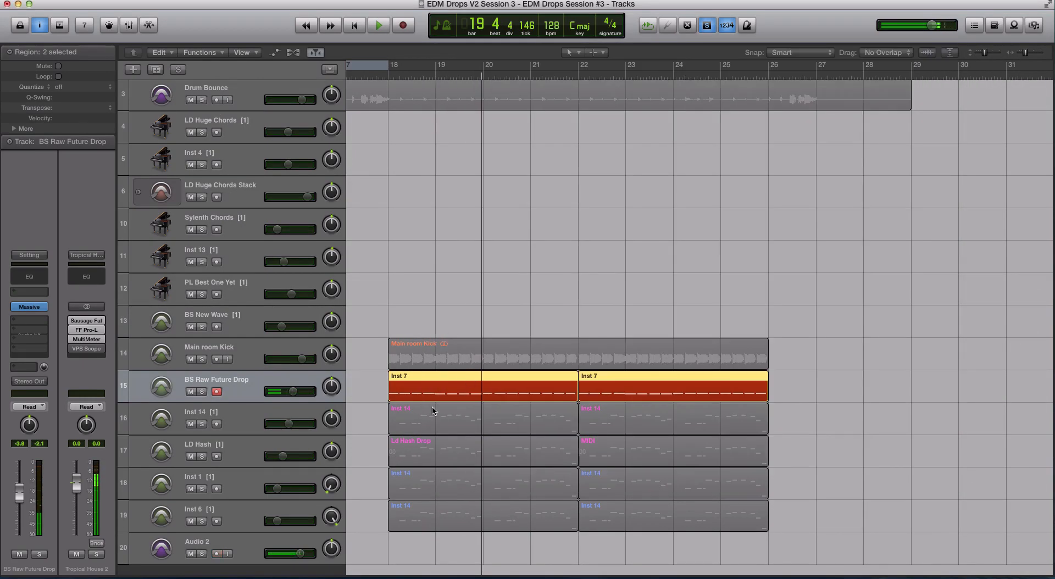
Step: Turn off the solo, marquee the drop's regions, and alternately select the Main room Kick and BS Raw Future Drop tracks
drag(908, 452, 378, 511)
drag(787, 427, 442, 535)
click(258, 363)
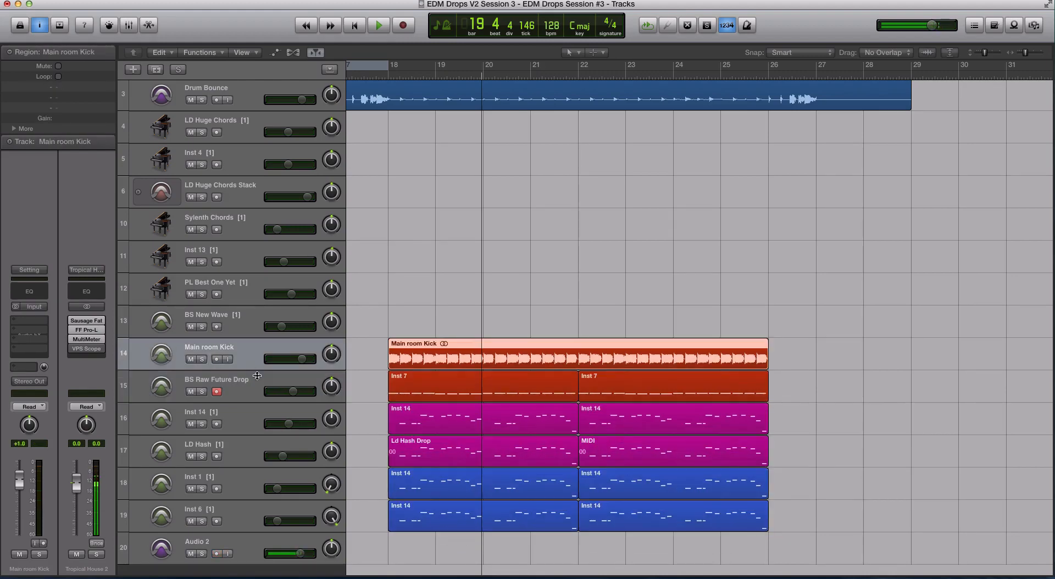
click(256, 380)
click(253, 359)
click(253, 378)
Step: Solo the Main room Kick region, play it from bar 18, and turn the solo off
click(284, 344)
key(ctrl+s)
click(389, 77)
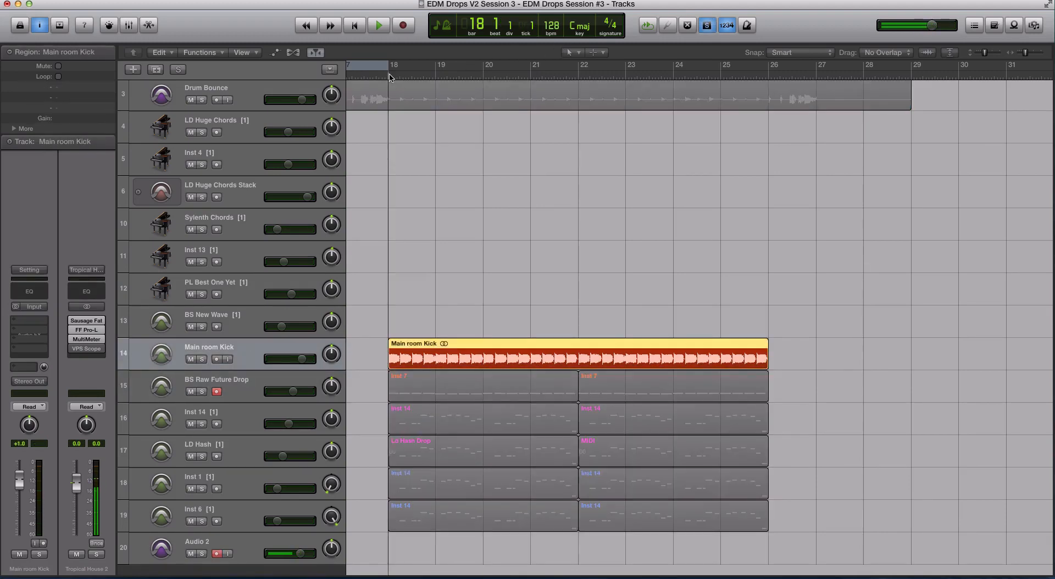
key(space)
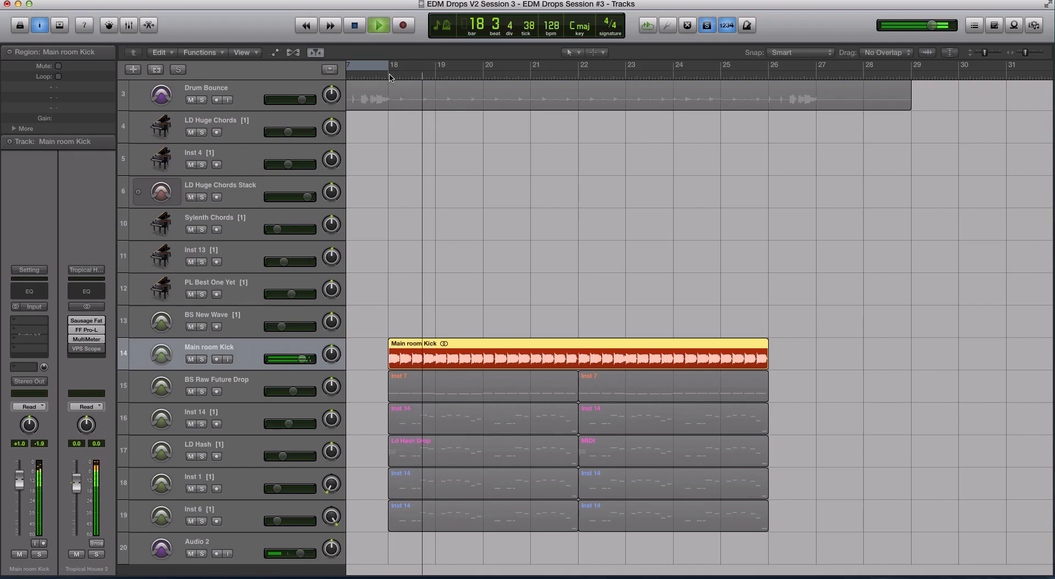
key(space)
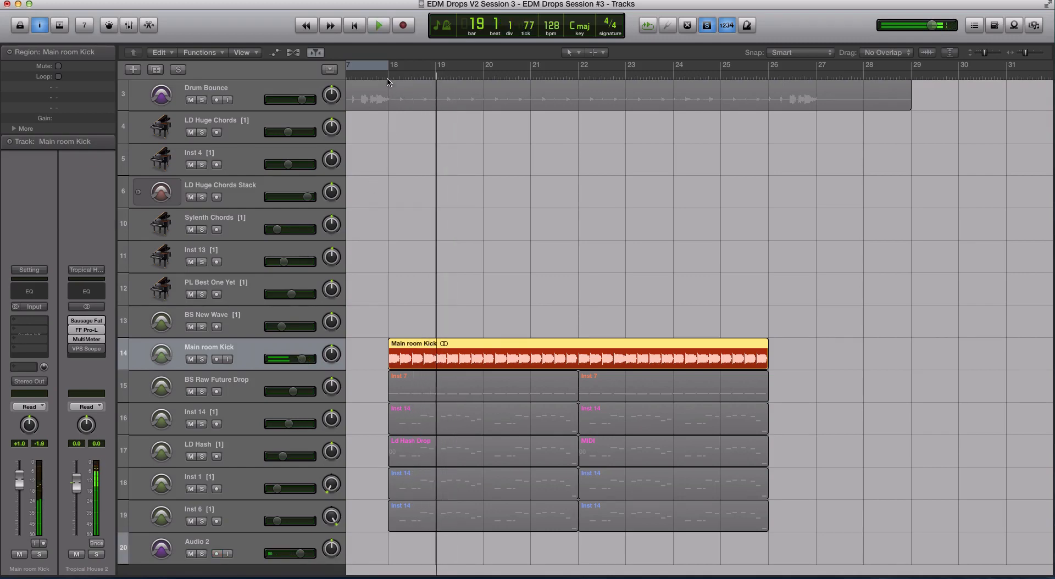
key(ctrl+s)
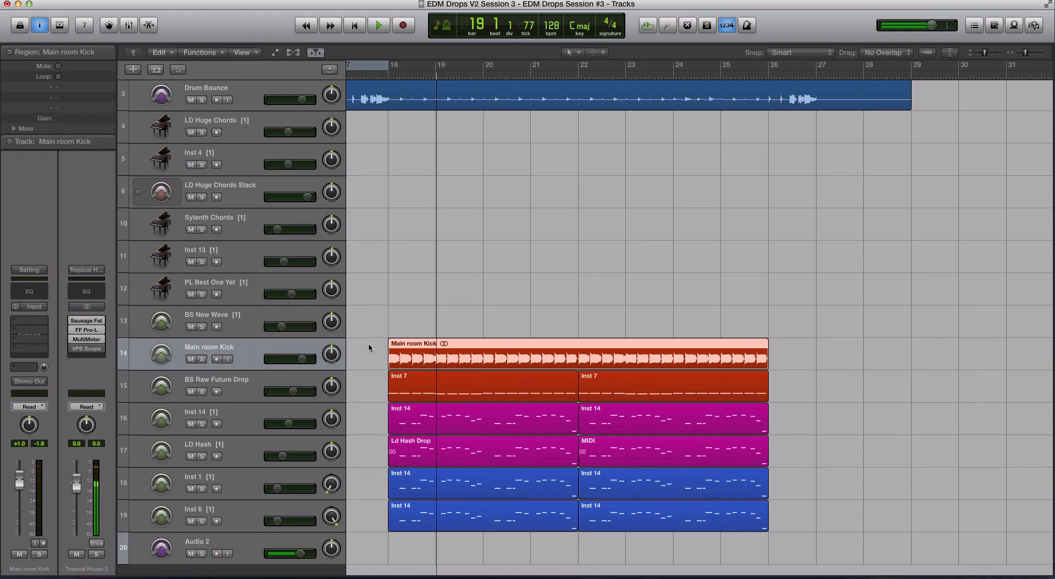
Step: Solo the Inst 14 track's regions, play them from bar 18 while viewing the Sylenth1 patch, and close the synth
click(252, 409)
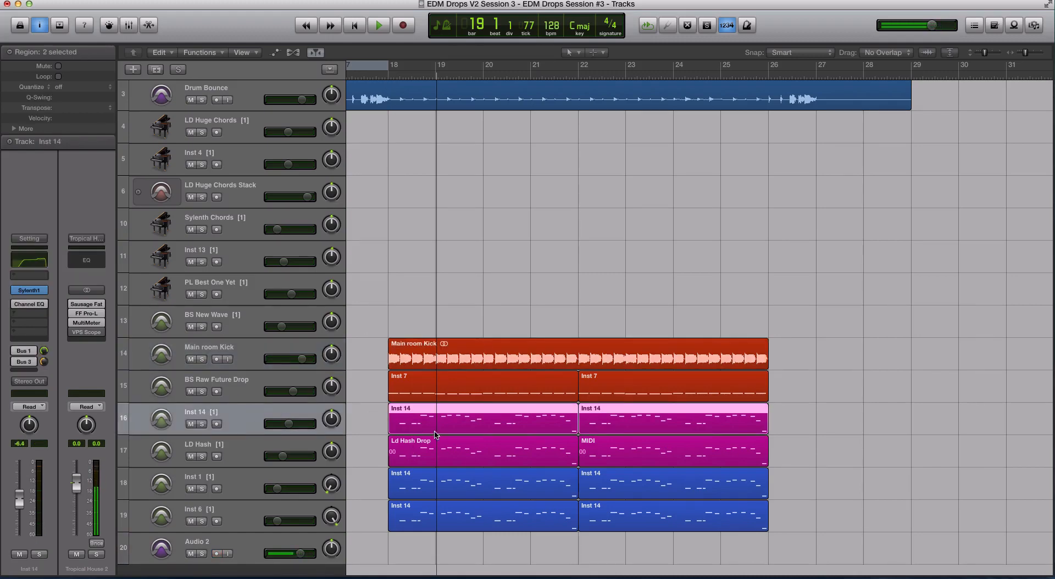
click(387, 76)
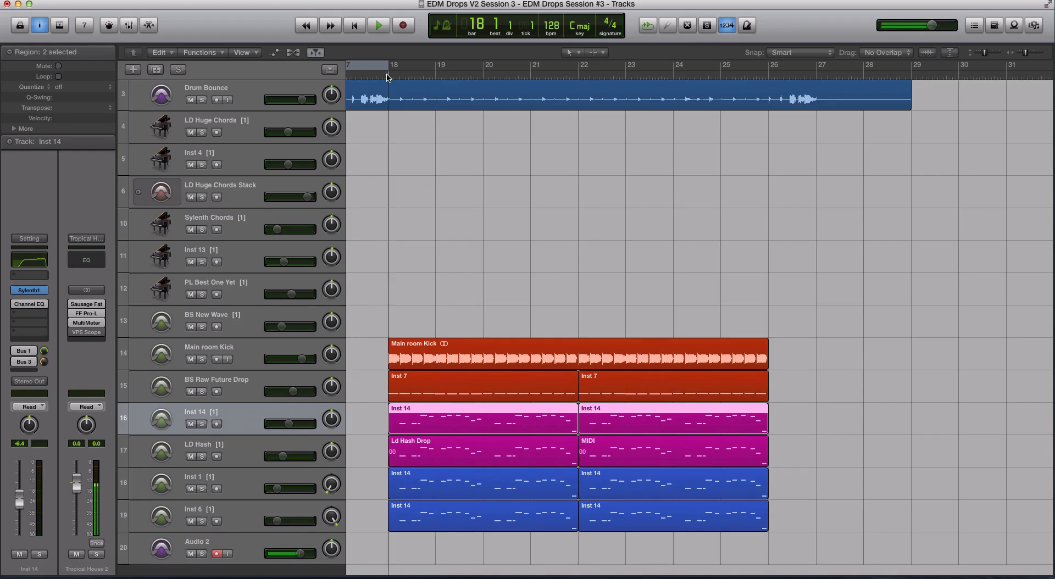
key(ctrl+s)
key(space)
click(29, 290)
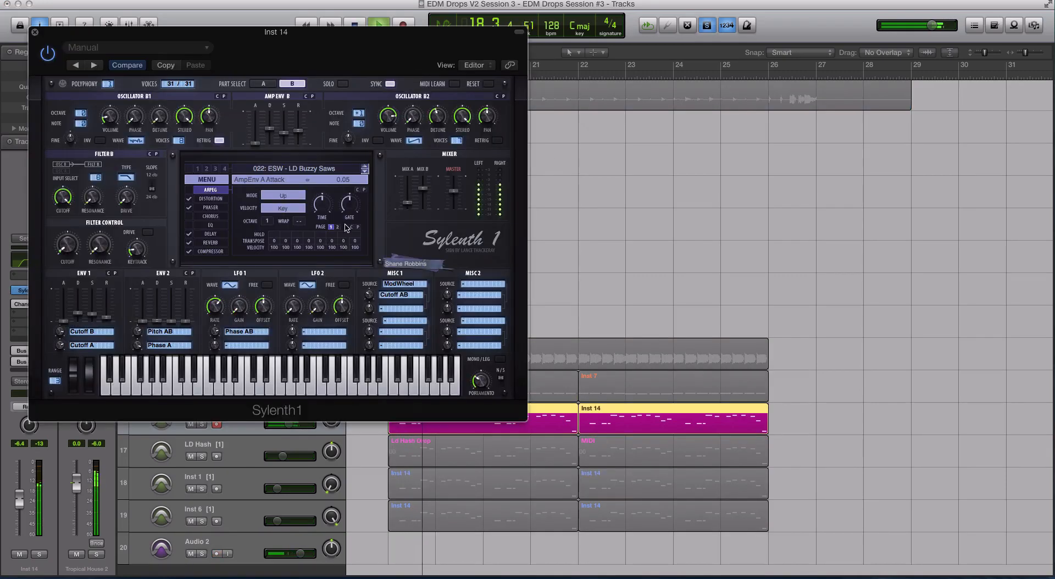
drag(107, 31, 352, 46)
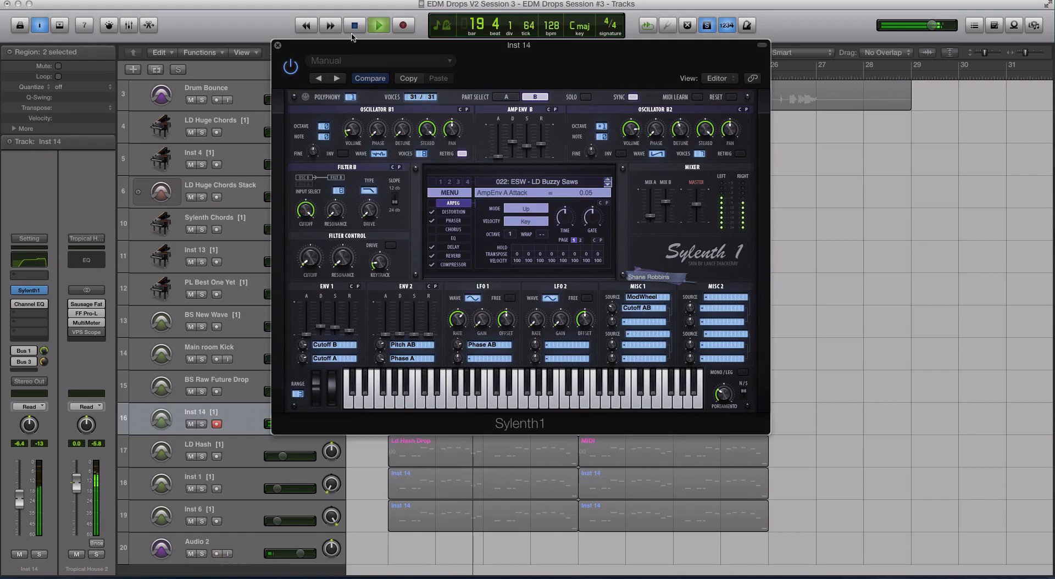
key(space)
click(278, 45)
Step: Switch the solo to the LD Hash track's regions and play them from bar 18 with its Massive synth open, closing it at the end
click(239, 450)
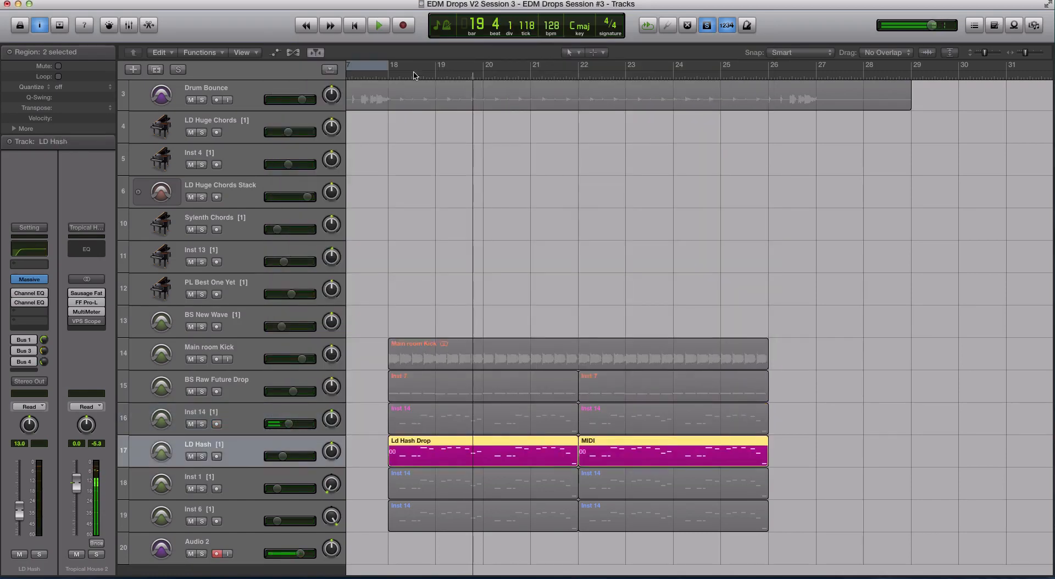
click(389, 76)
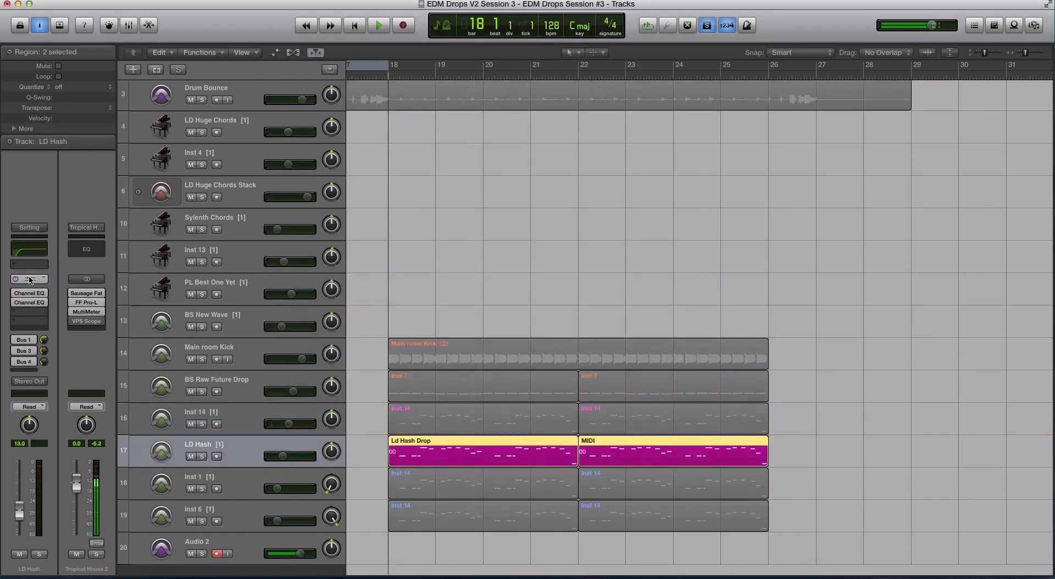
click(30, 280)
drag(391, 55, 549, 65)
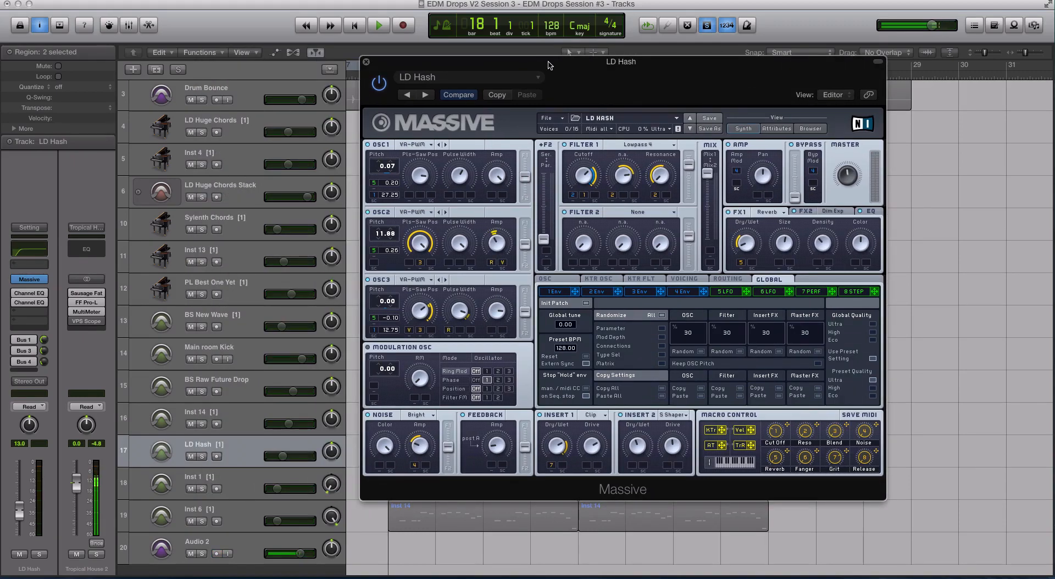
key(space)
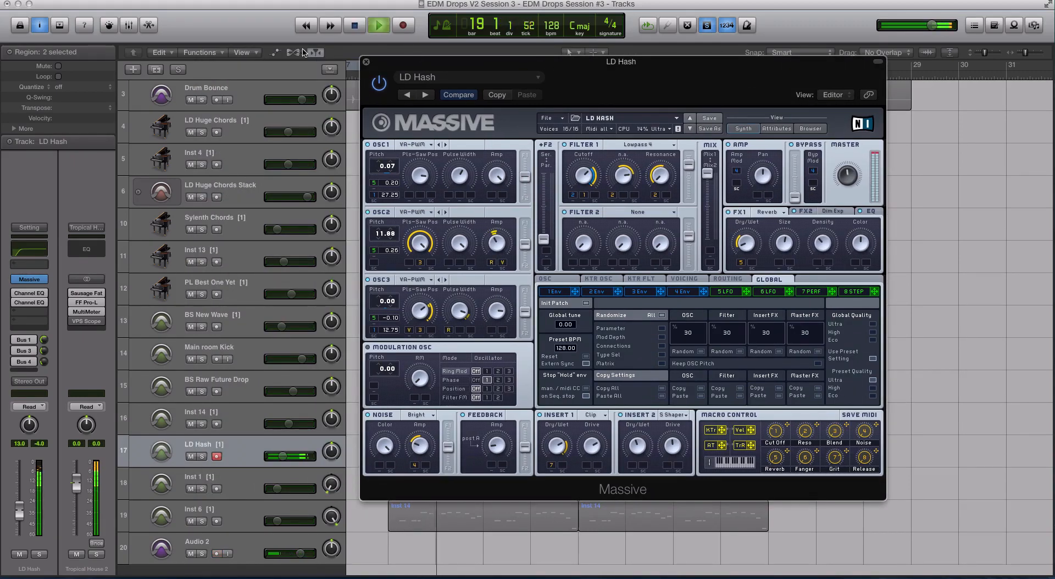
click(366, 62)
key(space)
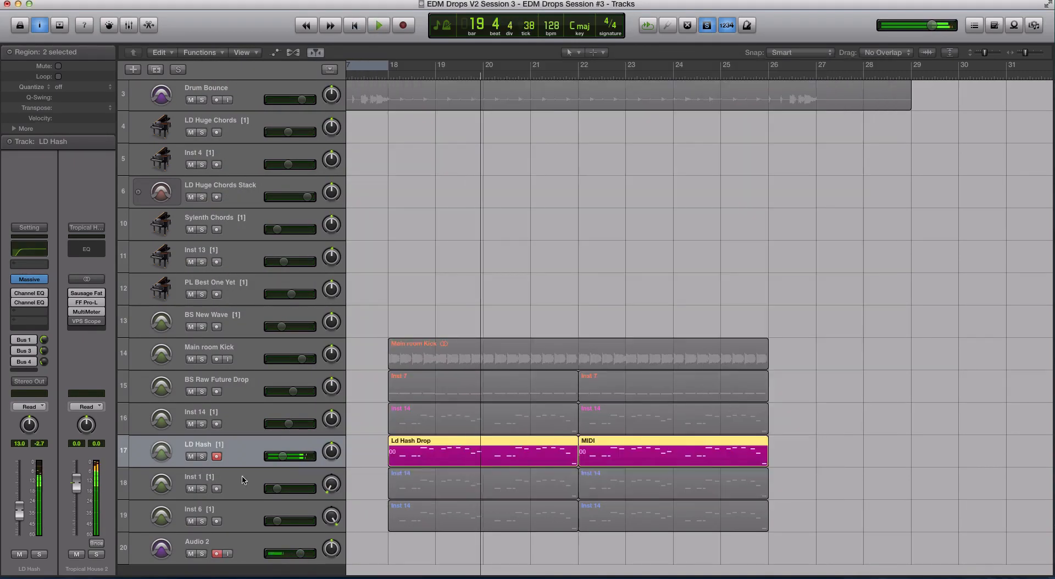
Step: Solo the regions of the Inst 1 and Inst 6 tracks, play them from bar 18, return the playhead, and turn the solo off
click(244, 480)
shift+click(247, 515)
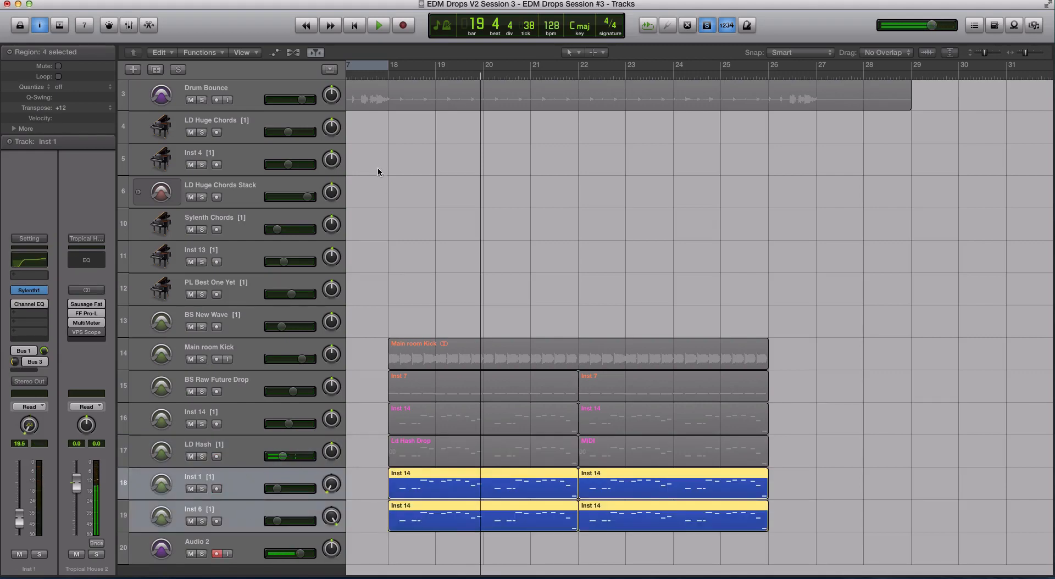
click(385, 75)
key(space)
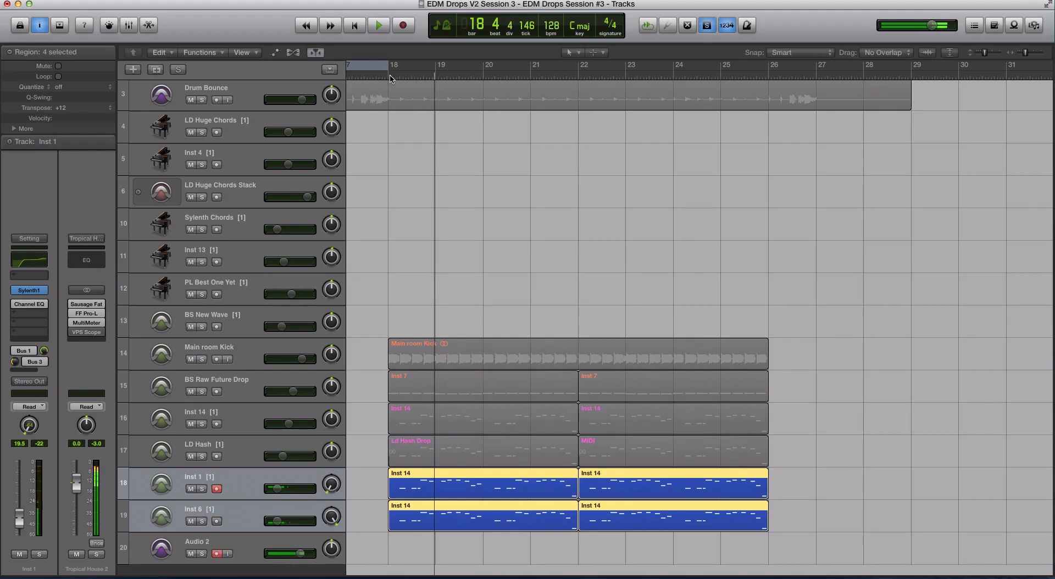
click(388, 76)
key(ctrl+s)
Step: Select all of the drop's regions between bars 18 and 26 as one group and deselect them
key(super+Up)
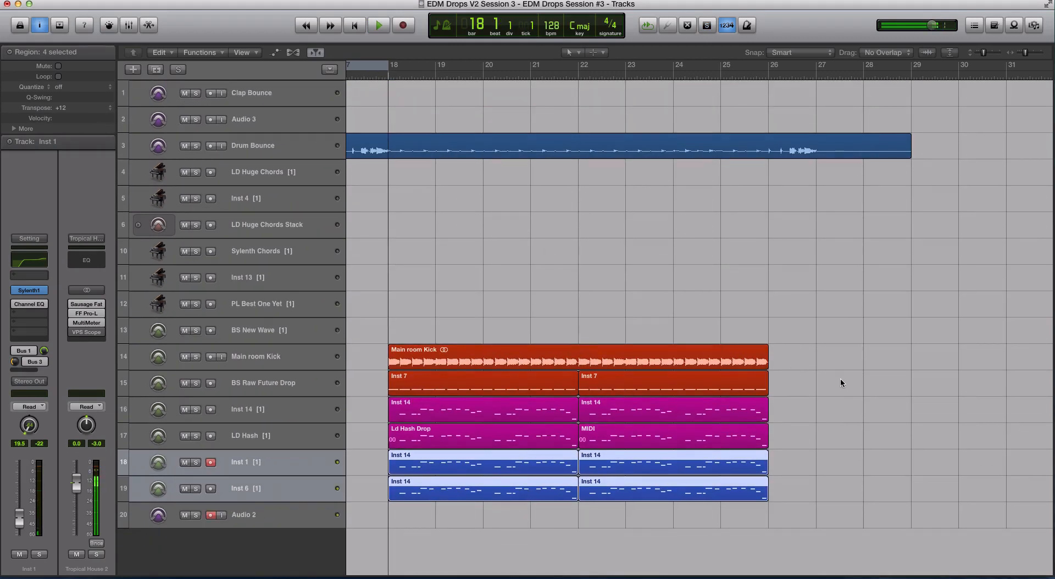
drag(854, 395, 411, 484)
drag(371, 352, 817, 494)
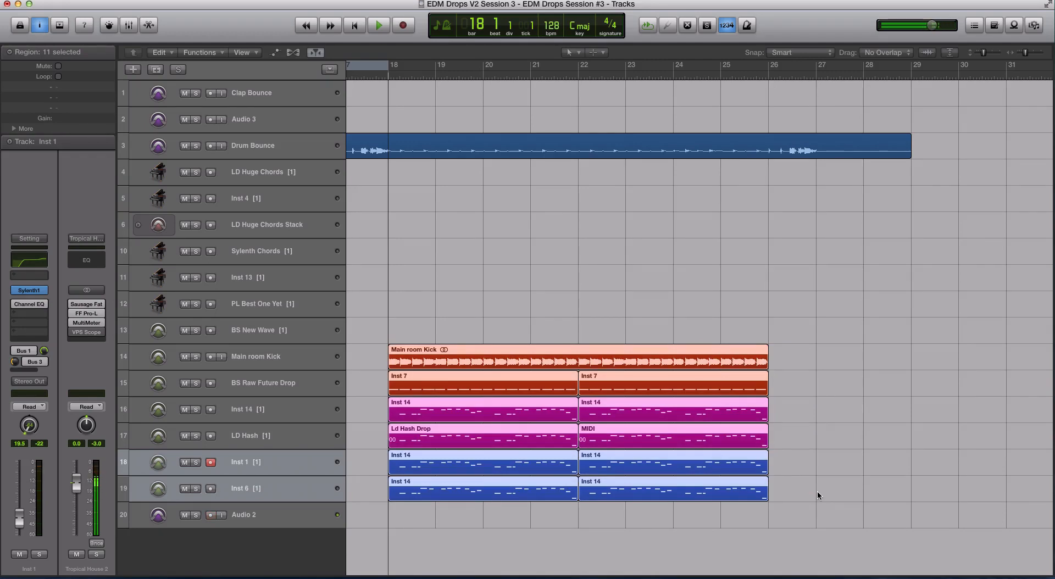
click(859, 420)
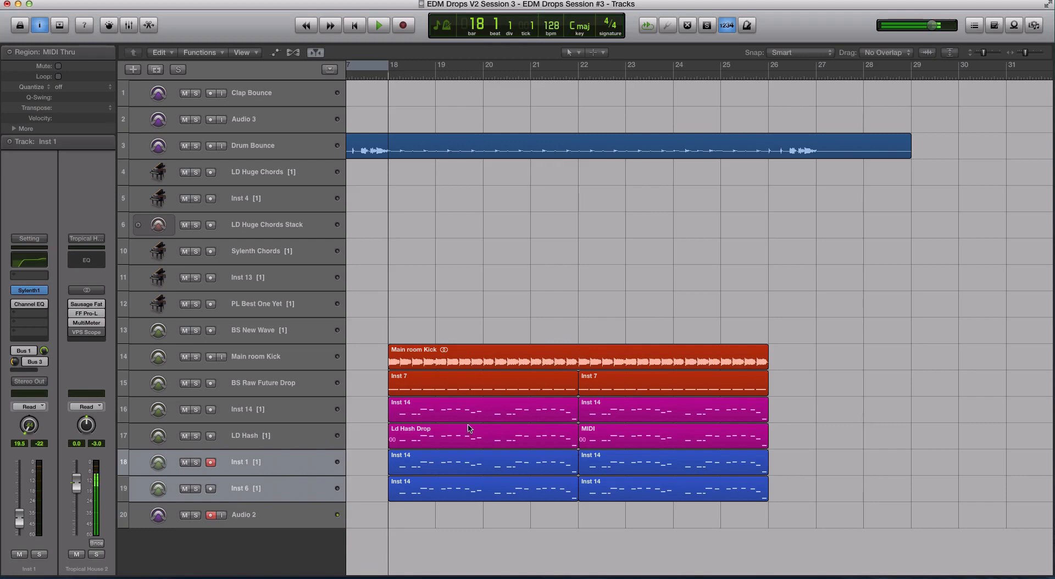
Step: Examine parts A and B of the Inst 14 track's Sylenth1 patch, close it, and play the track's soloed regions from bar 18
click(288, 406)
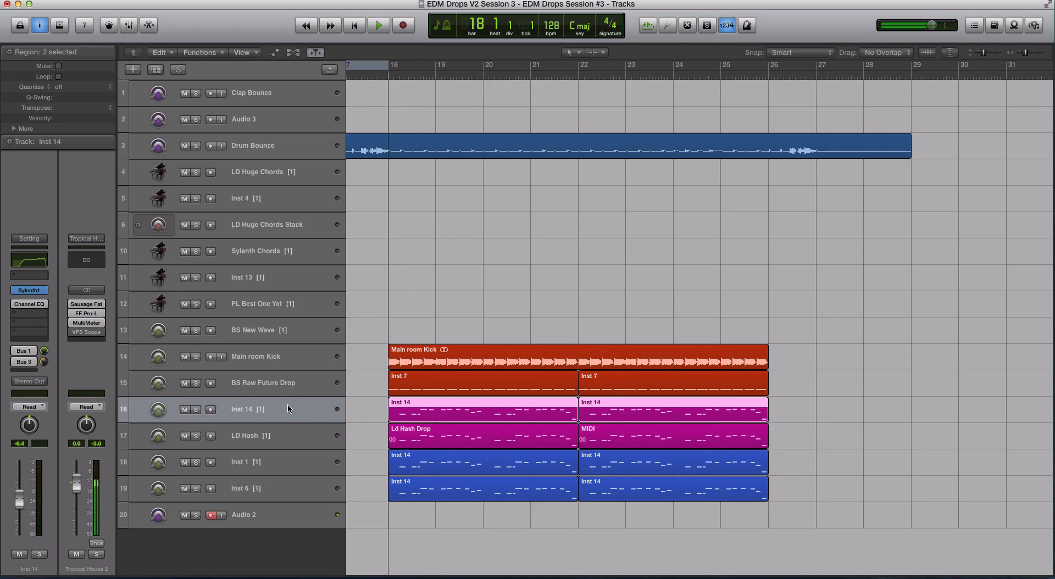
key(super+Down)
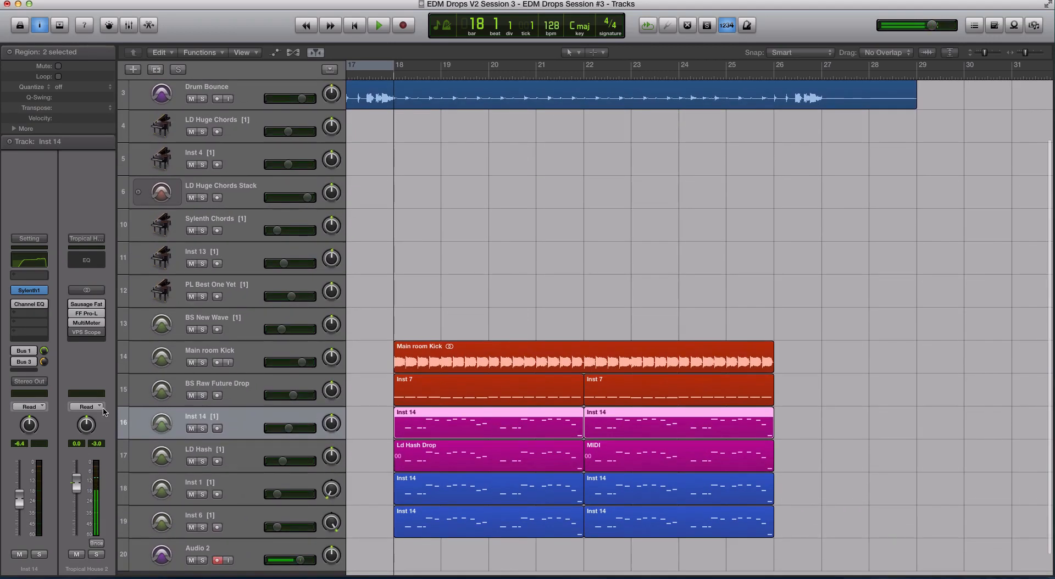
click(37, 295)
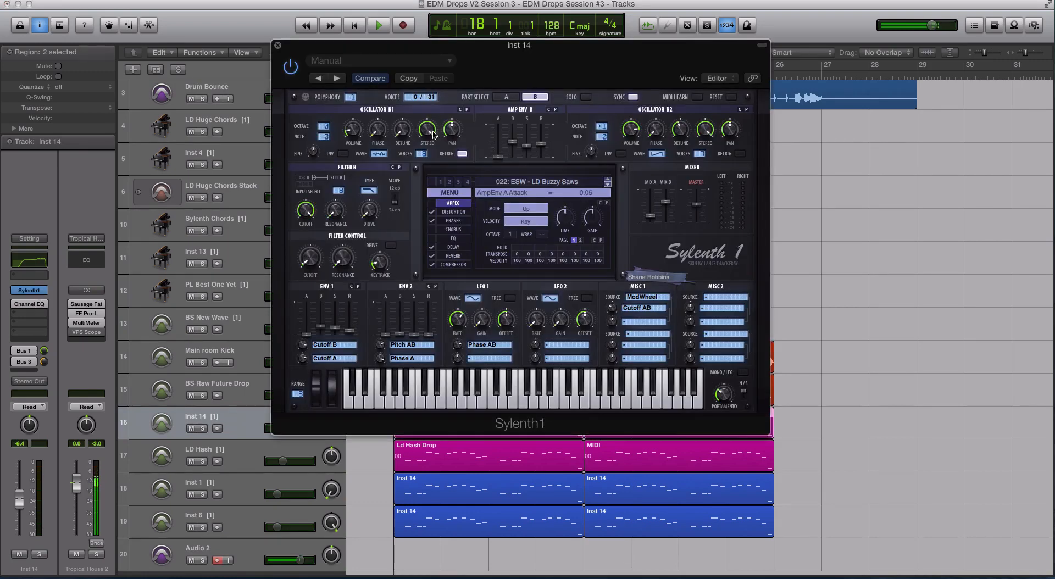
click(507, 97)
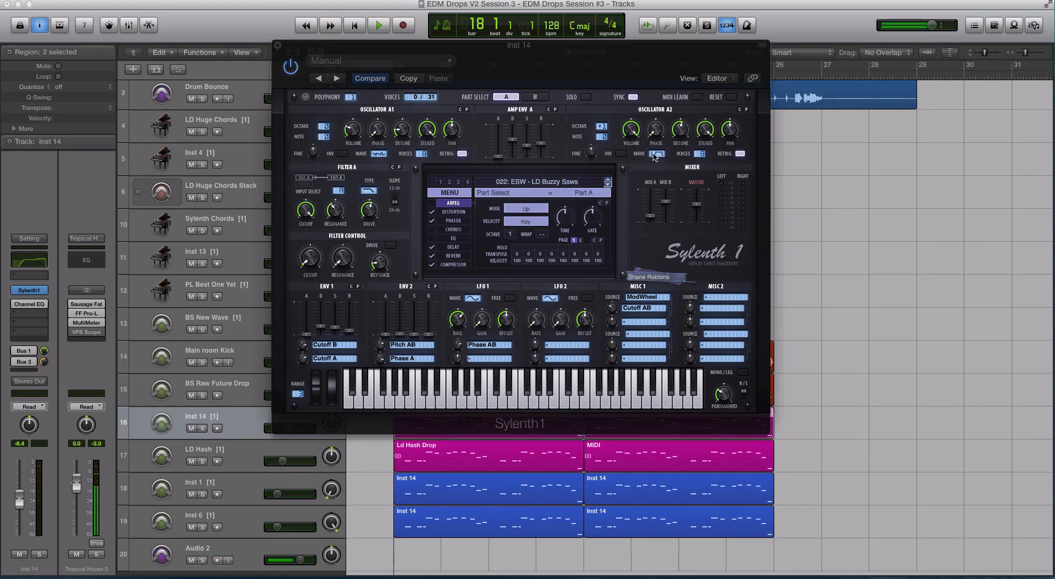
click(535, 98)
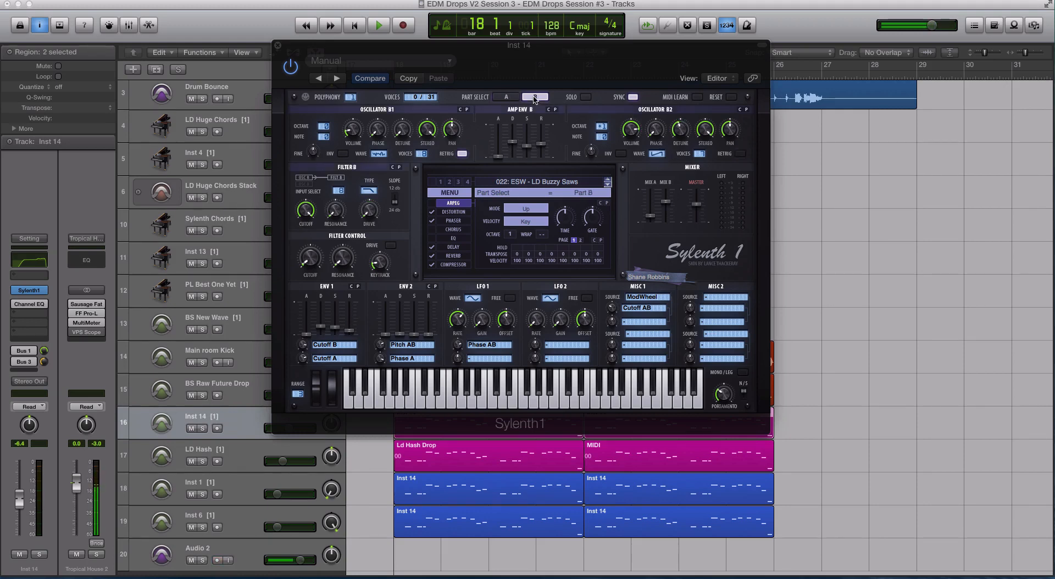
click(277, 46)
key(ctrl+s)
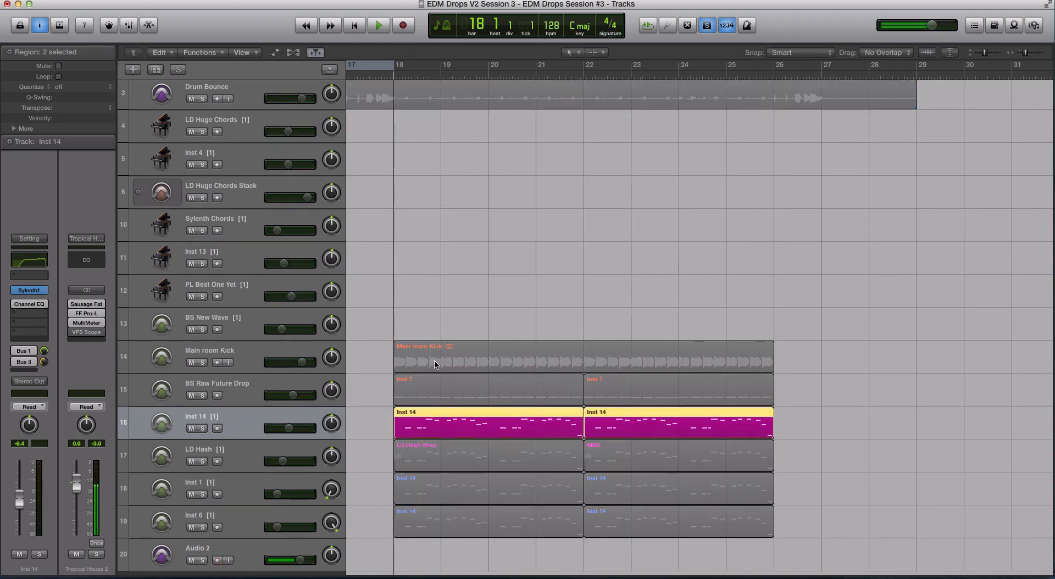
key(space)
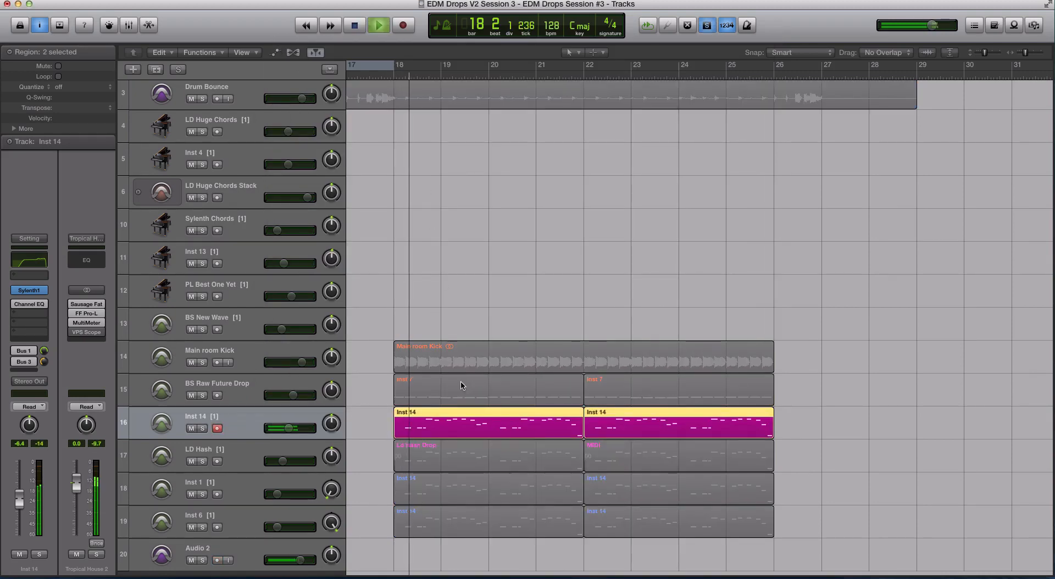
Step: Switch the solo to the LD Hash track, examine the oscillators in its Massive patch, close it, and turn the solo off
click(249, 462)
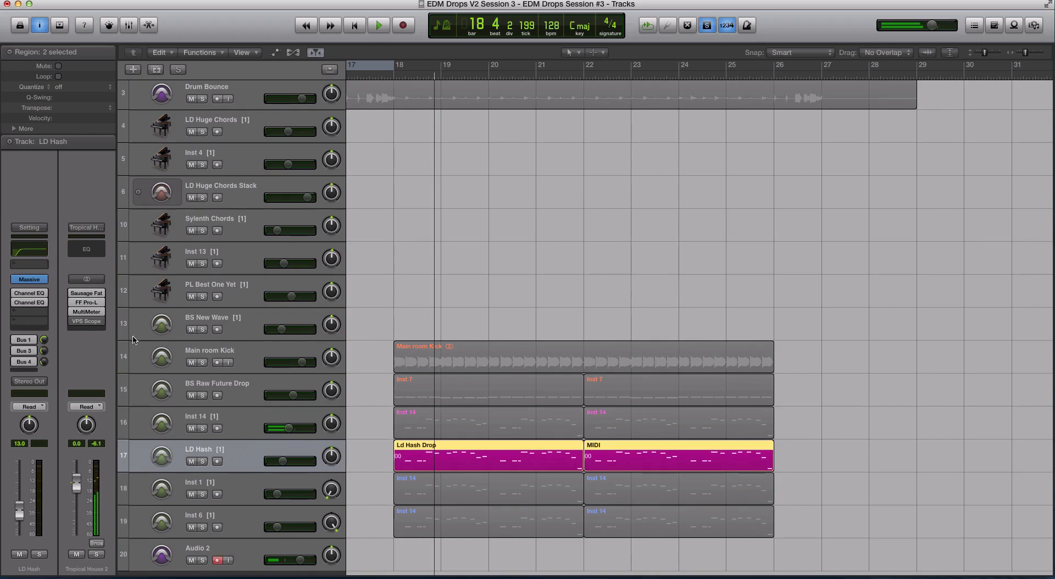
click(30, 280)
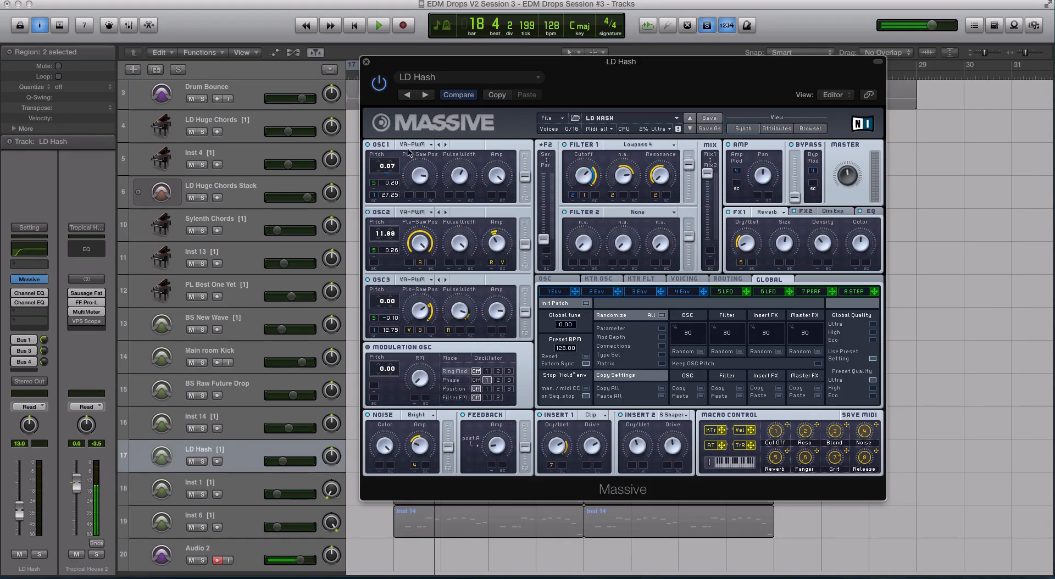
click(365, 62)
key(space)
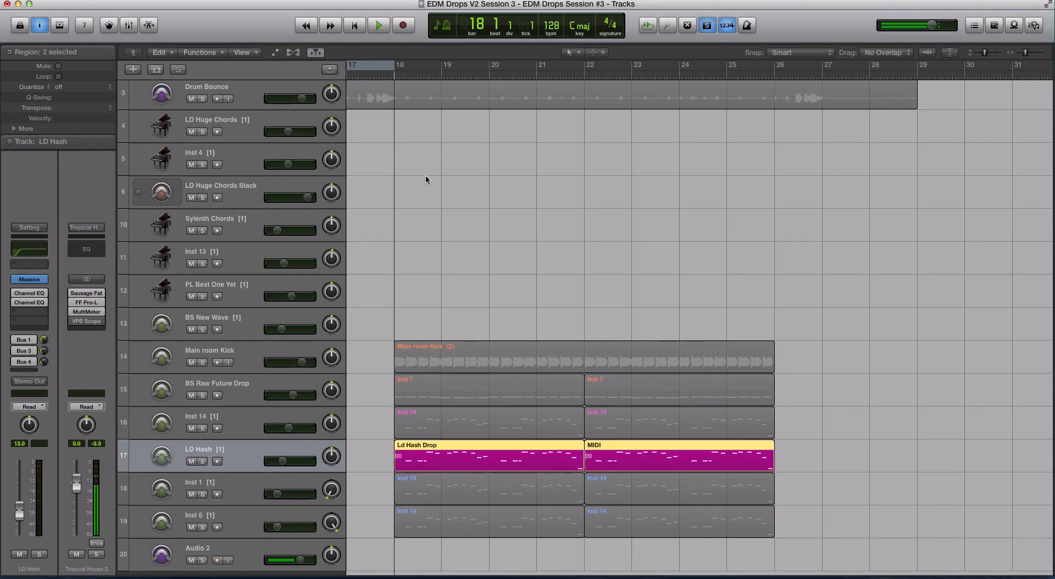
key(ctrl+s)
Step: Solo the four blue regions on the Inst 1 and Inst 6 tracks and play them from bar 18
drag(374, 488, 604, 522)
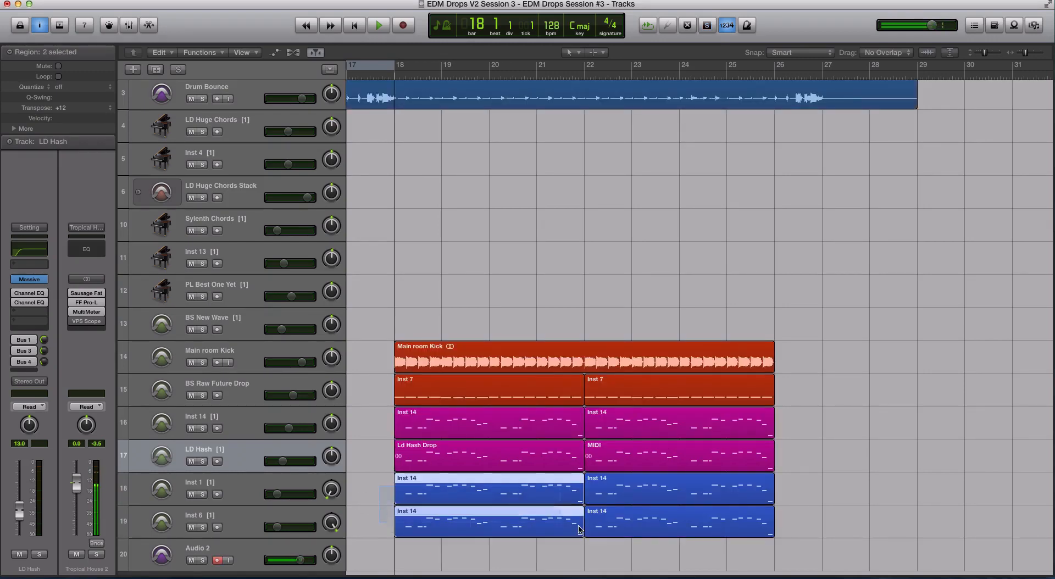
key(ctrl+s)
key(space)
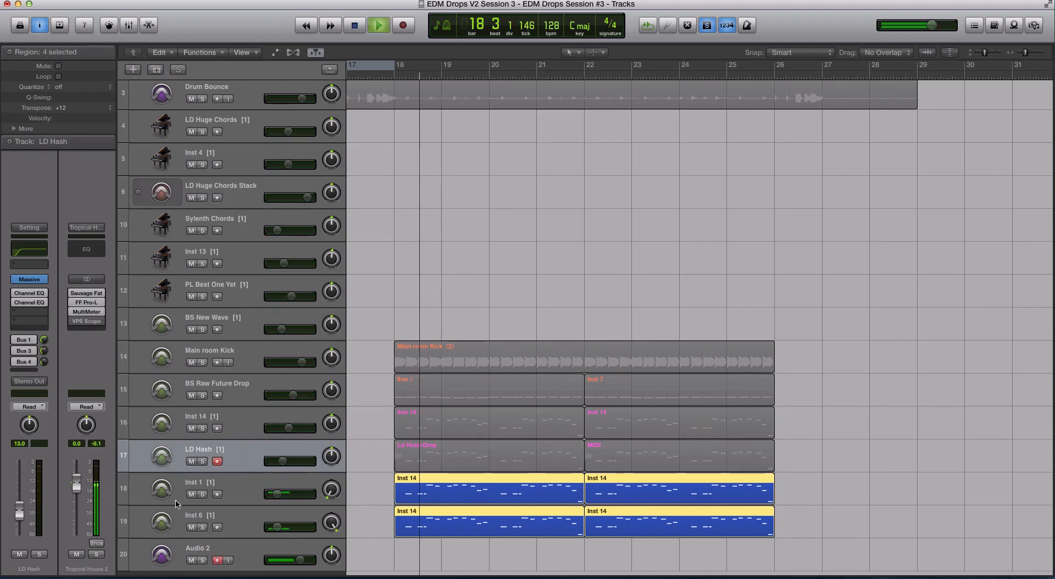
Step: Examine parts B and A of the Inst 1 track's Sylenth1 patch, close it, and select the Inst 6 track
click(252, 488)
click(31, 290)
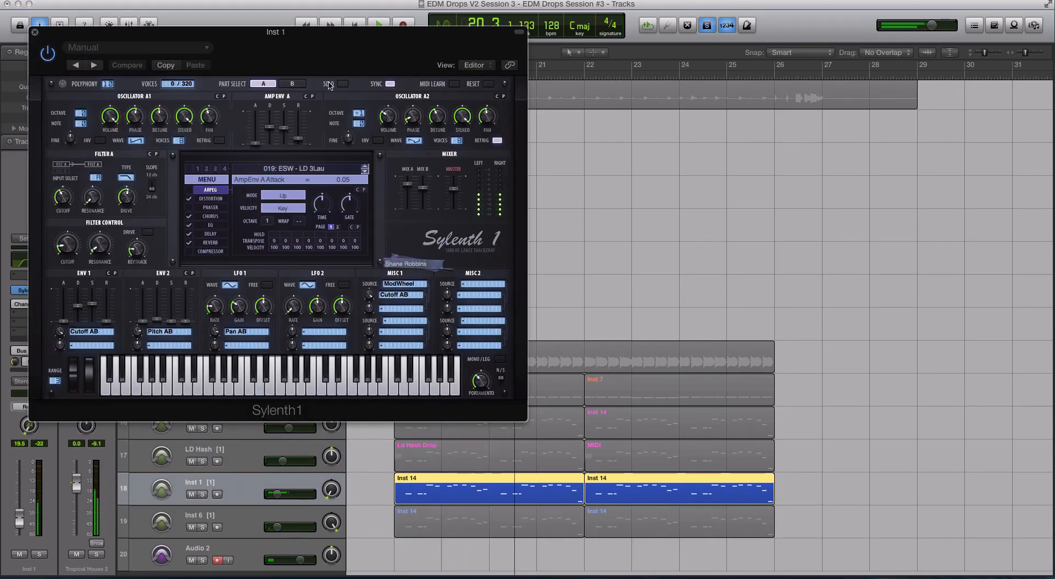
click(292, 83)
click(265, 84)
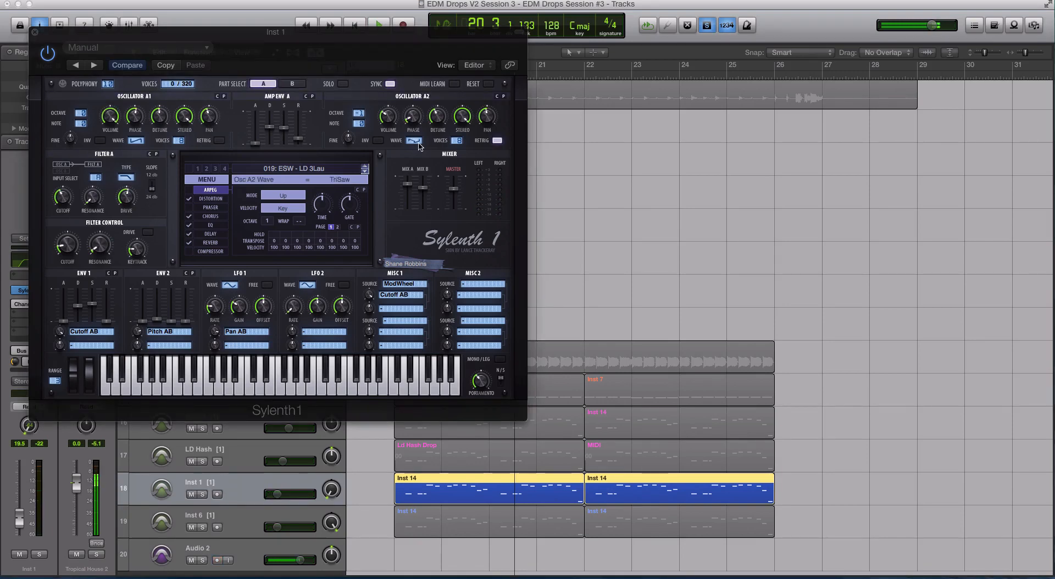
click(34, 32)
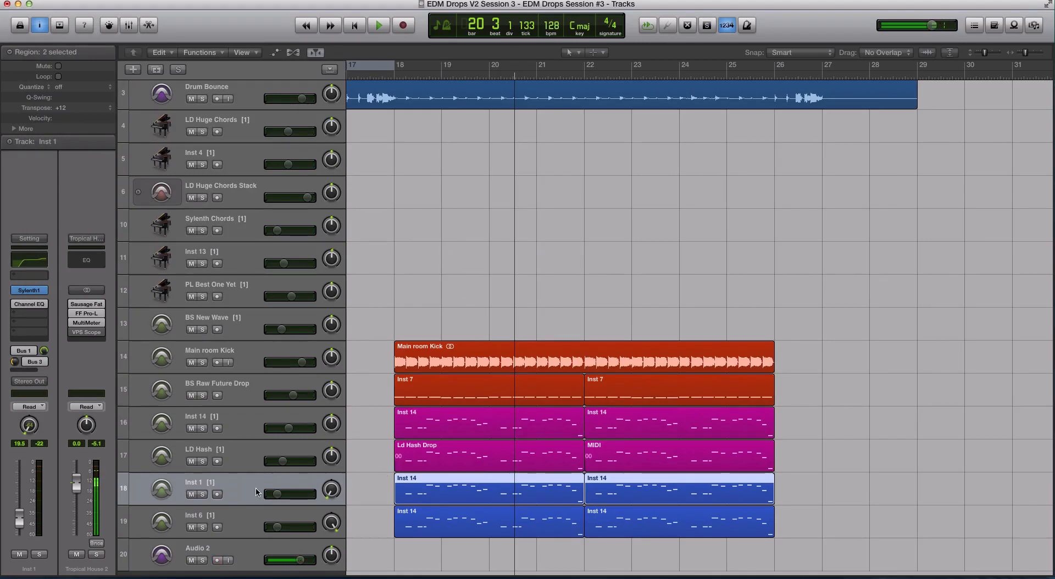
click(257, 508)
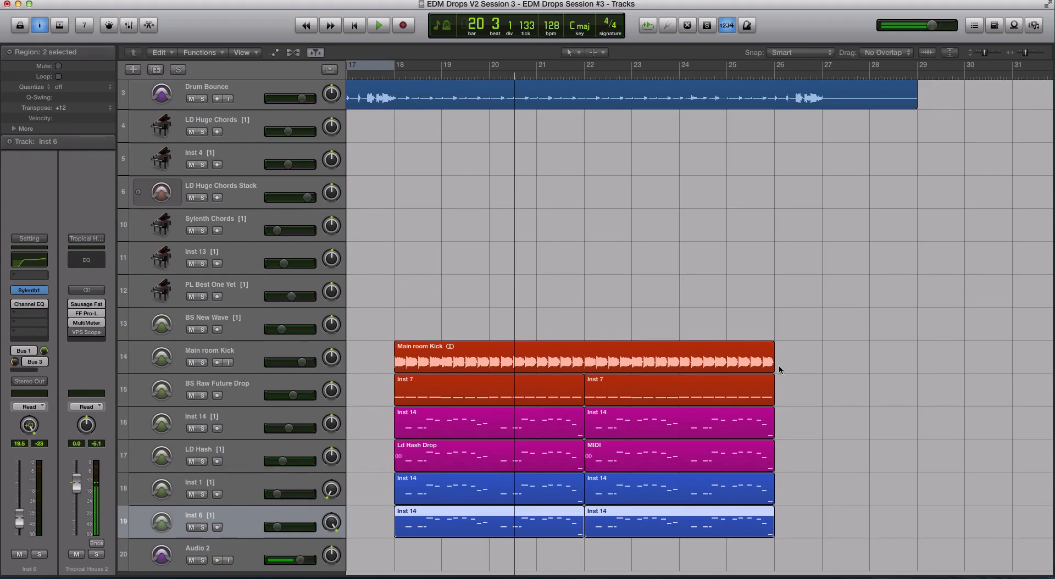
Step: Solo the eight magenta and blue lead regions on the Inst 14, LD Hash, Inst 1 and Inst 6 tracks and play them from bar 18
drag(872, 426, 405, 514)
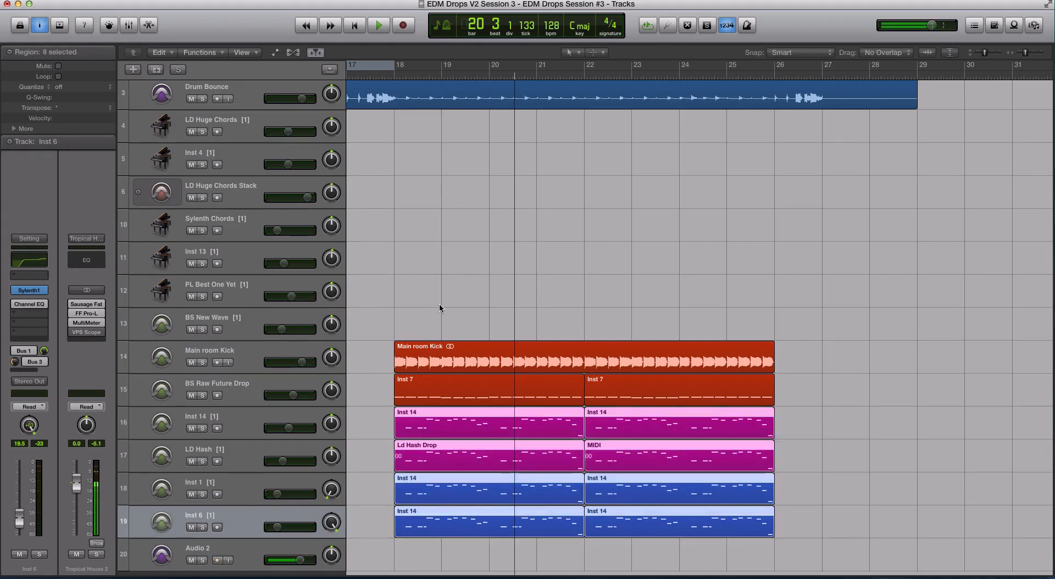
key(ctrl+s)
click(397, 79)
key(space)
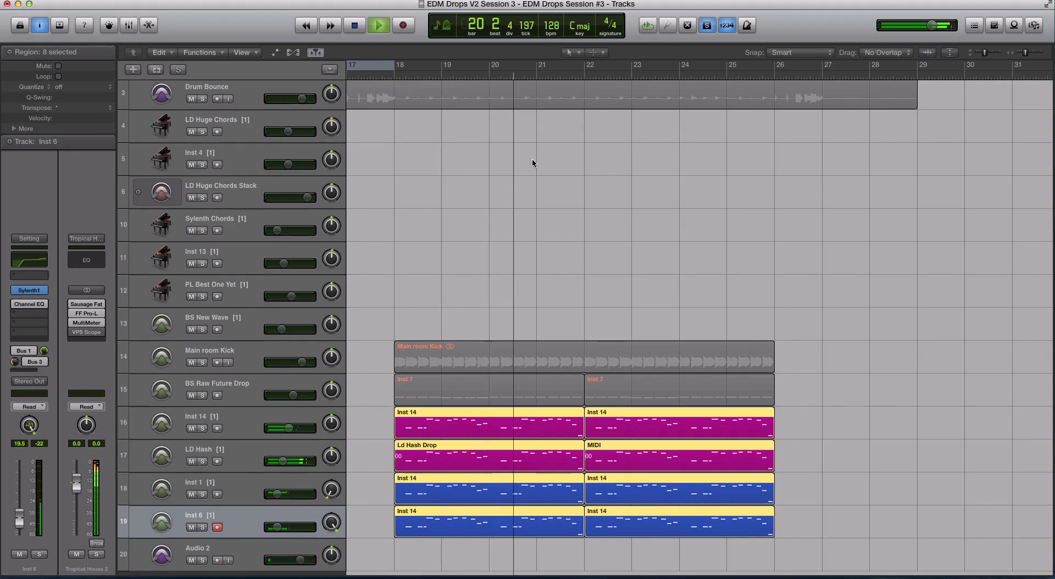
key(space)
Step: Switch the solo to the two LD Hash regions, play them from bar 18, and turn the solo off
drag(367, 454, 599, 461)
click(394, 78)
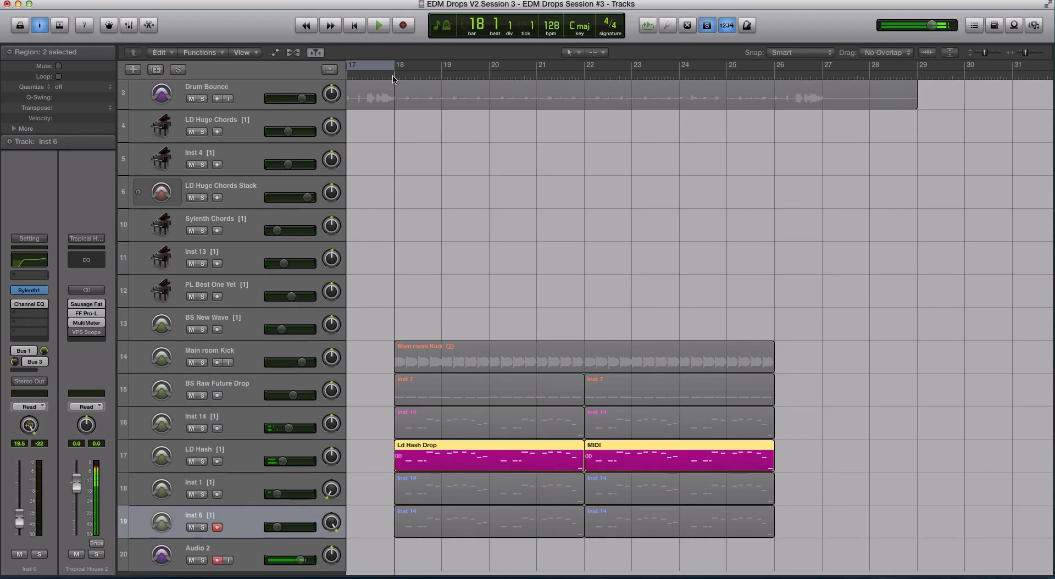
key(space)
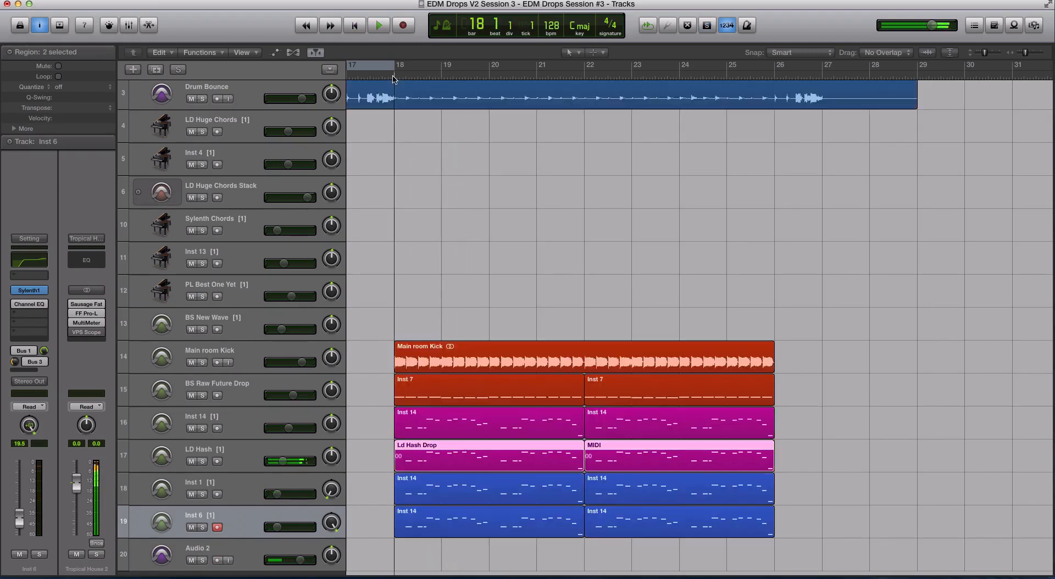
key(space)
key(ctrl+s)
Step: Compare the channel strips of the LD Hash and Inst 14 tracks, including their plug-ins and bus sends
click(254, 455)
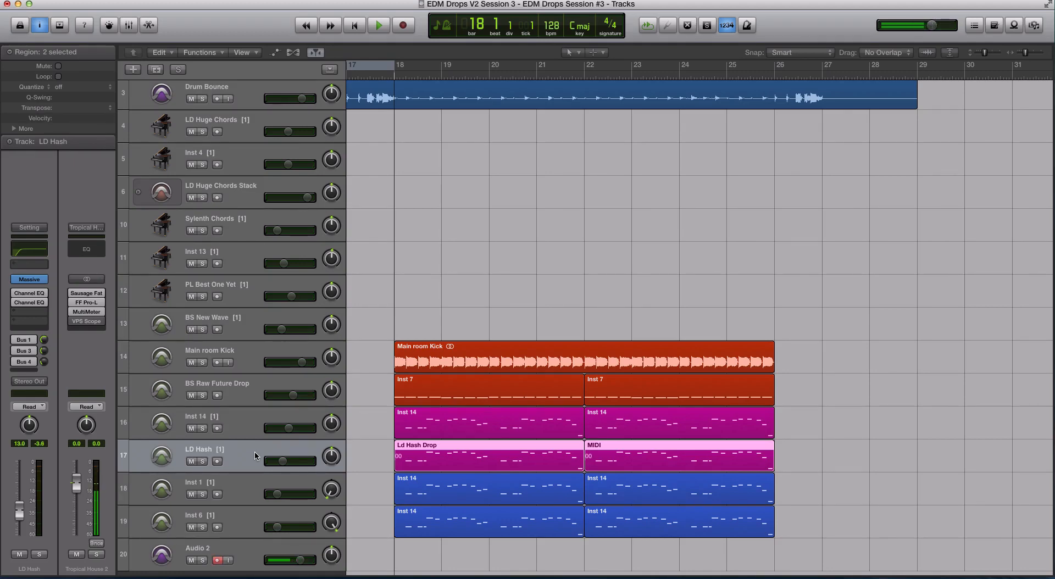
key(Up)
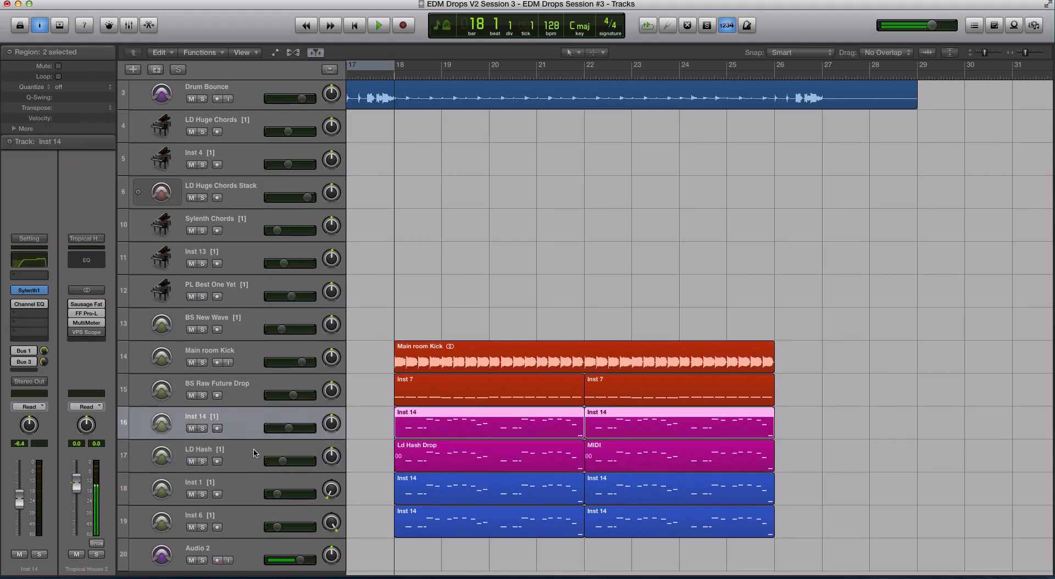
key(Down)
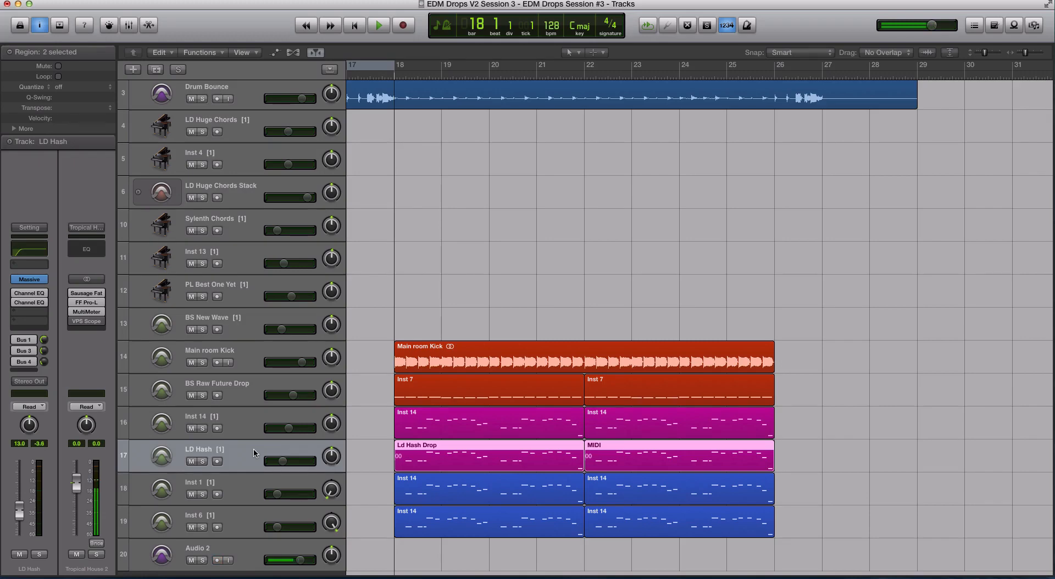
click(253, 421)
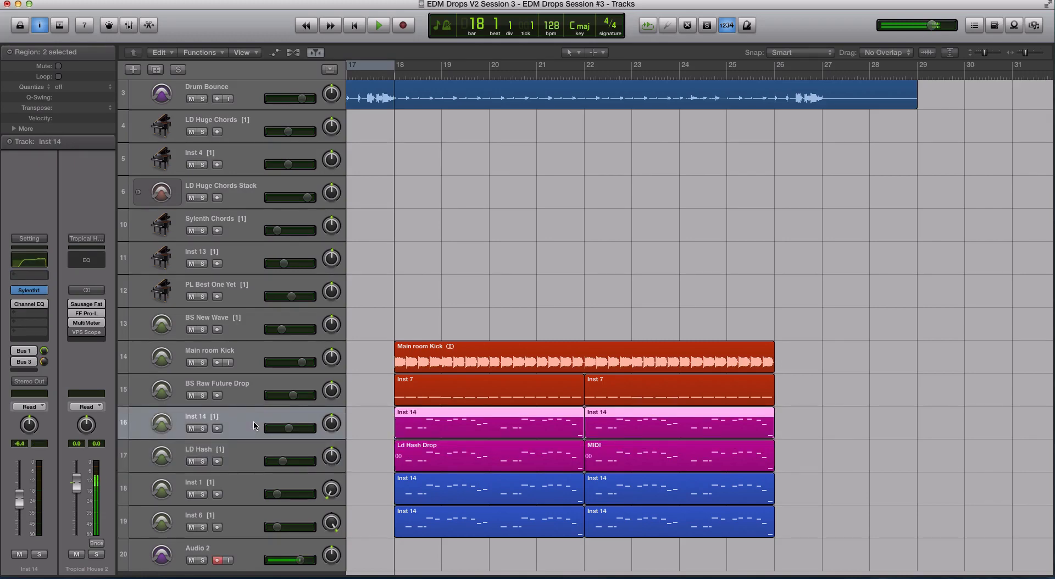
click(248, 451)
Step: Examine the Channel EQ on the Inst 14 track, select the LD Hash track, and close the EQ
click(244, 419)
click(30, 307)
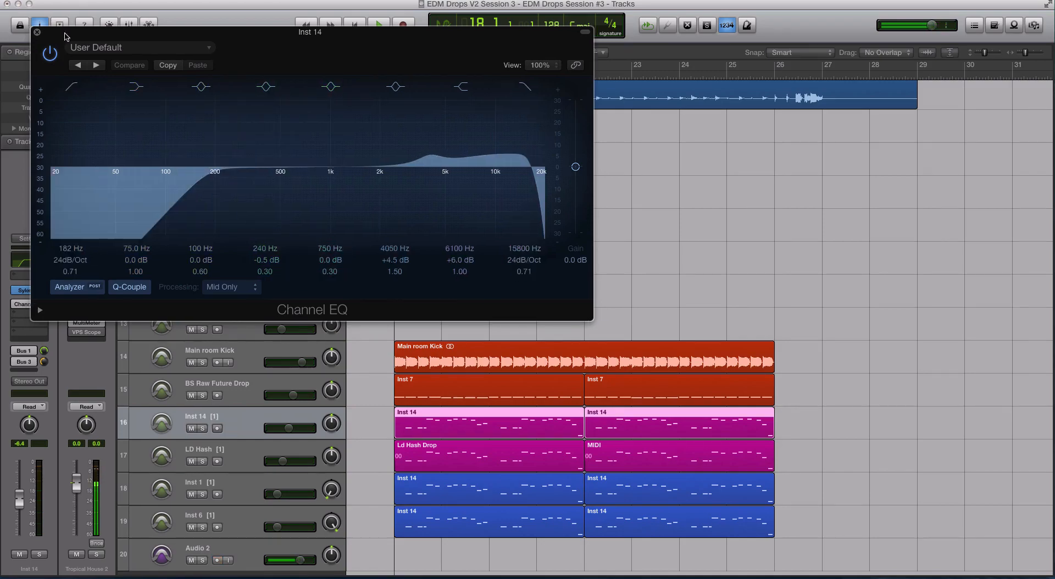
drag(45, 33, 632, 40)
click(269, 447)
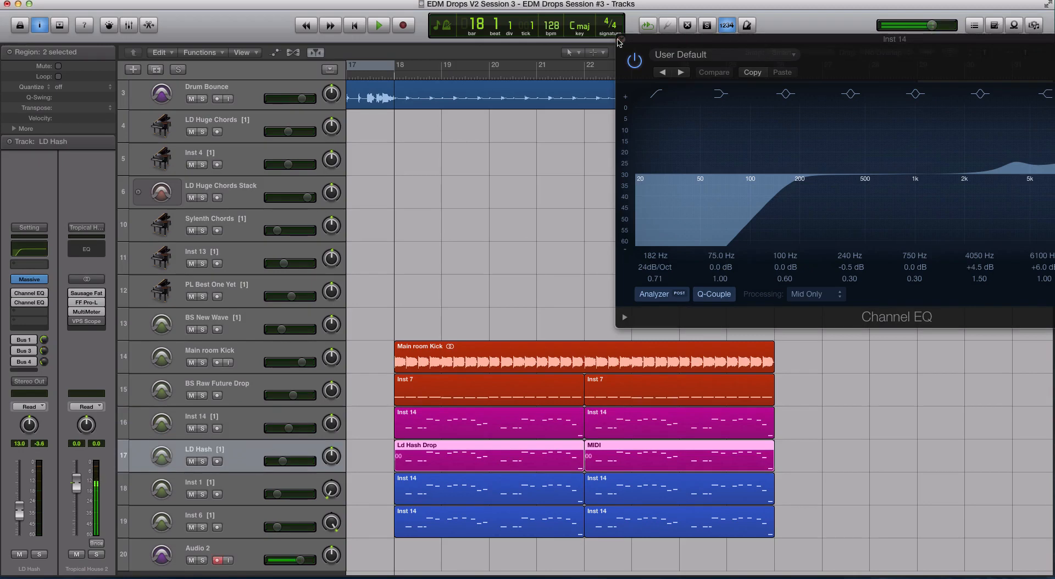
click(621, 39)
Step: Solo the LD Hash regions, play them from just after bar 18, and open the track's first Channel EQ
key(ctrl+s)
drag(406, 76, 401, 78)
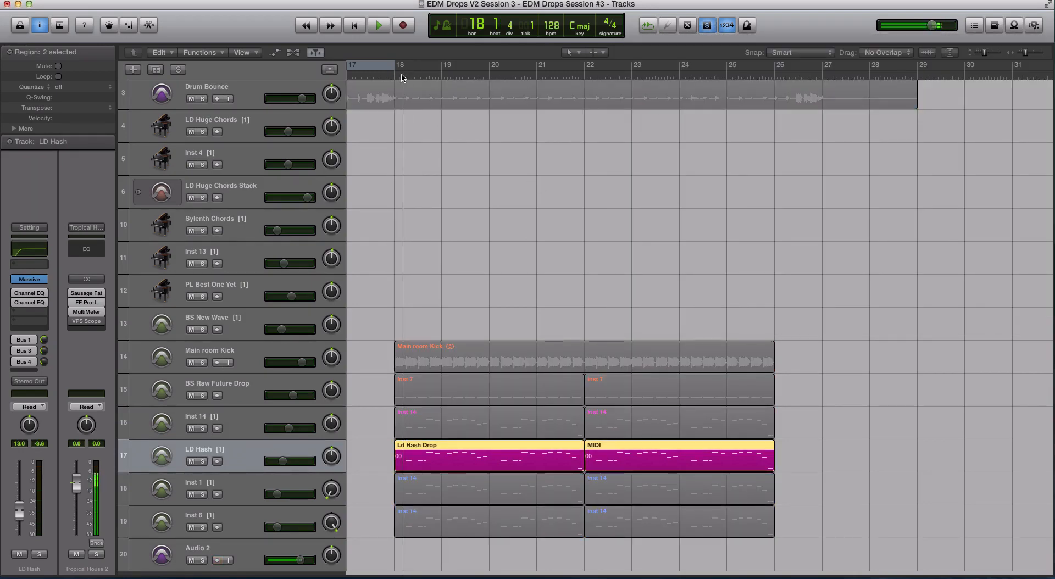
click(29, 293)
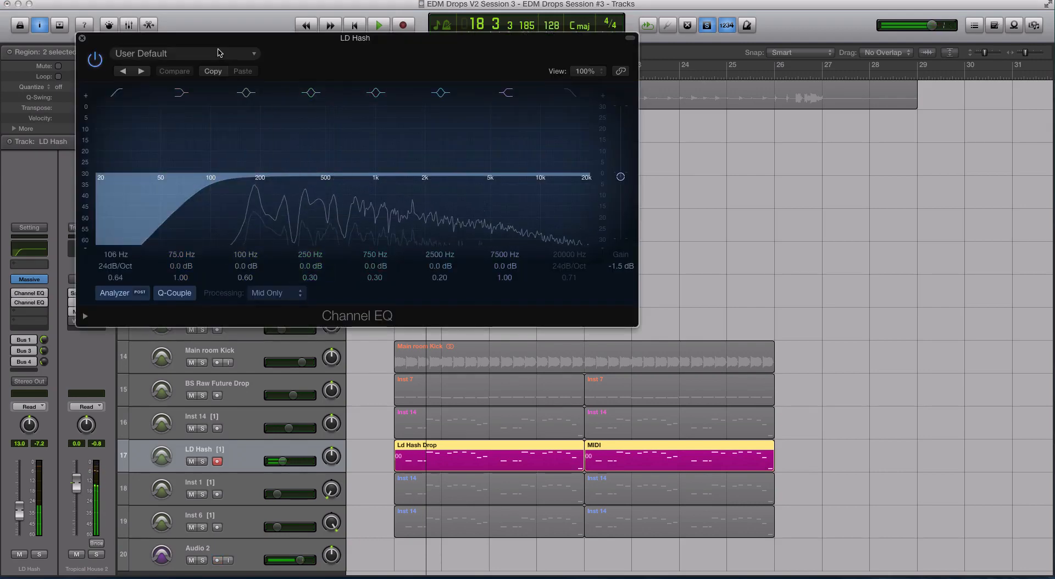
drag(241, 37, 332, 30)
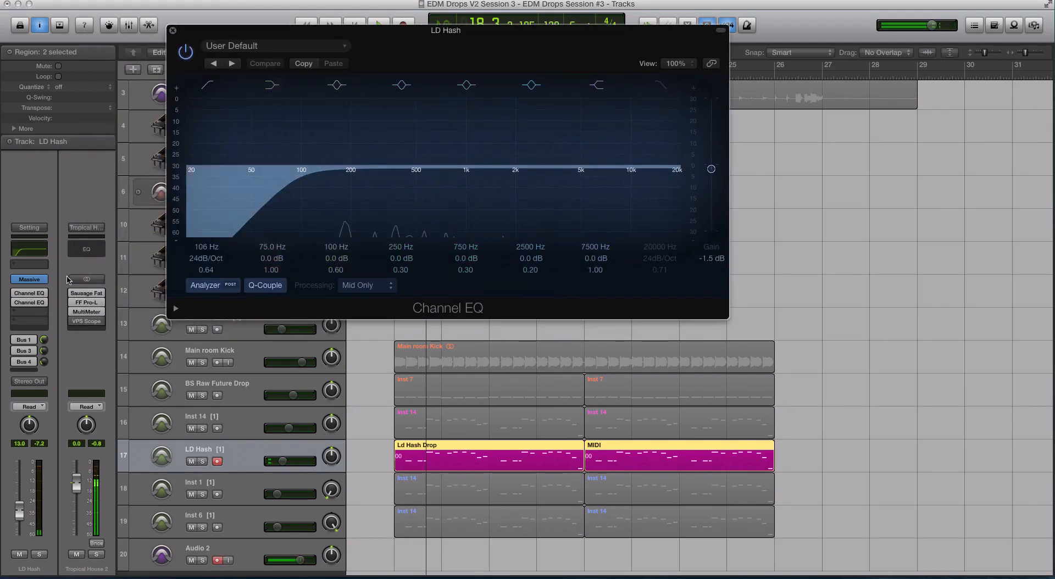
Step: Open the LD Hash track's second Channel EQ beside the first and compare their Mid Only and Side Only processing
click(36, 304)
drag(394, 25, 202, 33)
drag(571, 37, 608, 29)
drag(450, 38, 569, 16)
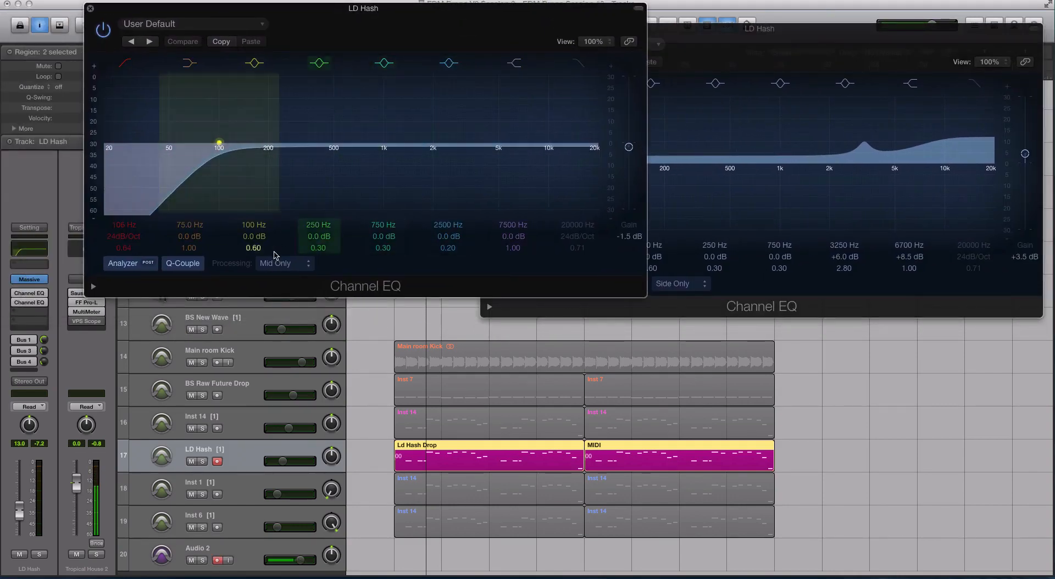
click(283, 264)
click(345, 267)
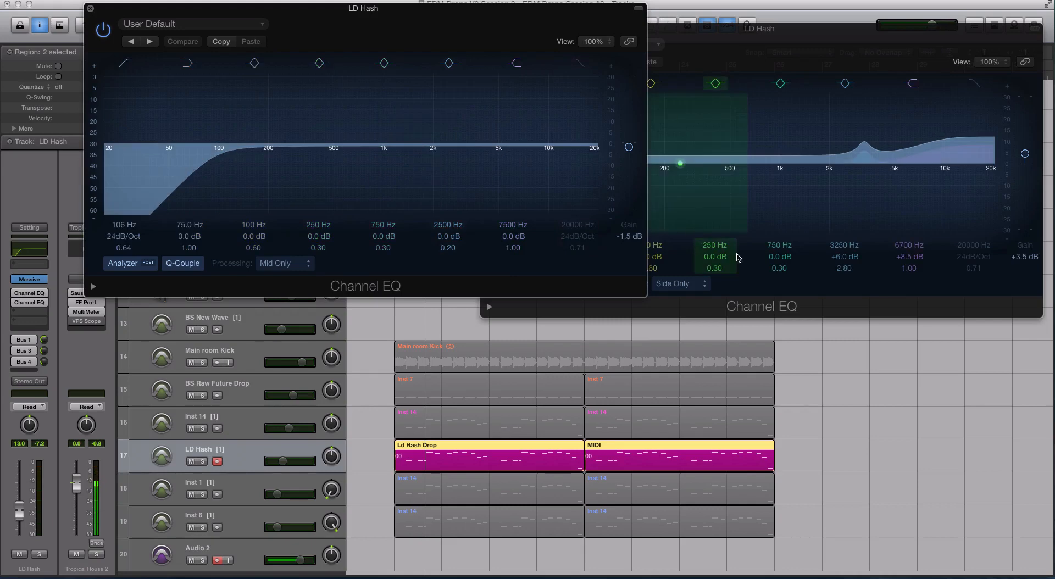
click(737, 274)
click(696, 286)
click(696, 285)
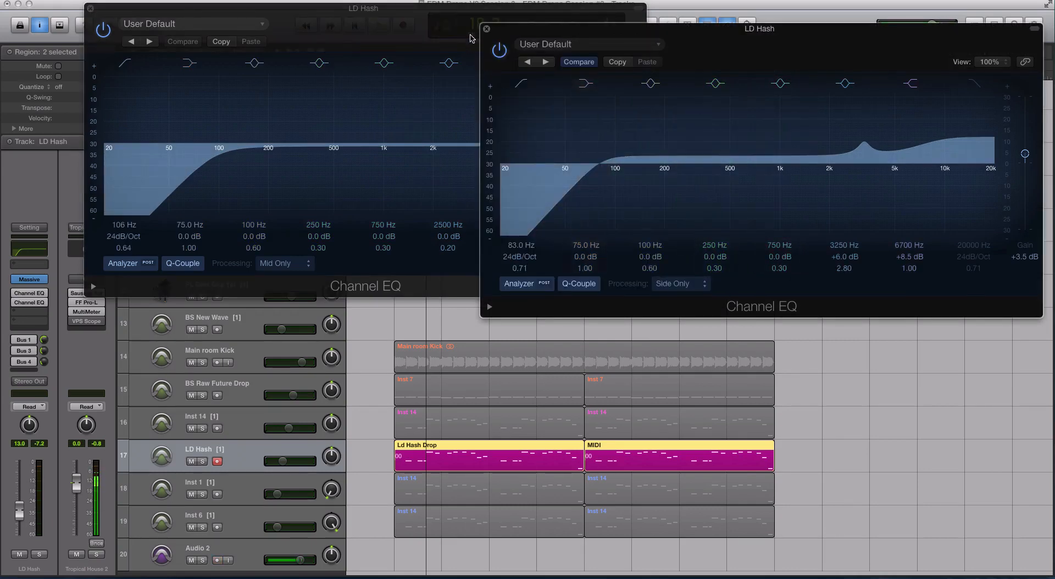
Step: Set the overall gain of the LD Hash track's Mid Only Channel EQ to -1.0 dB and close that EQ
drag(513, 27, 582, 17)
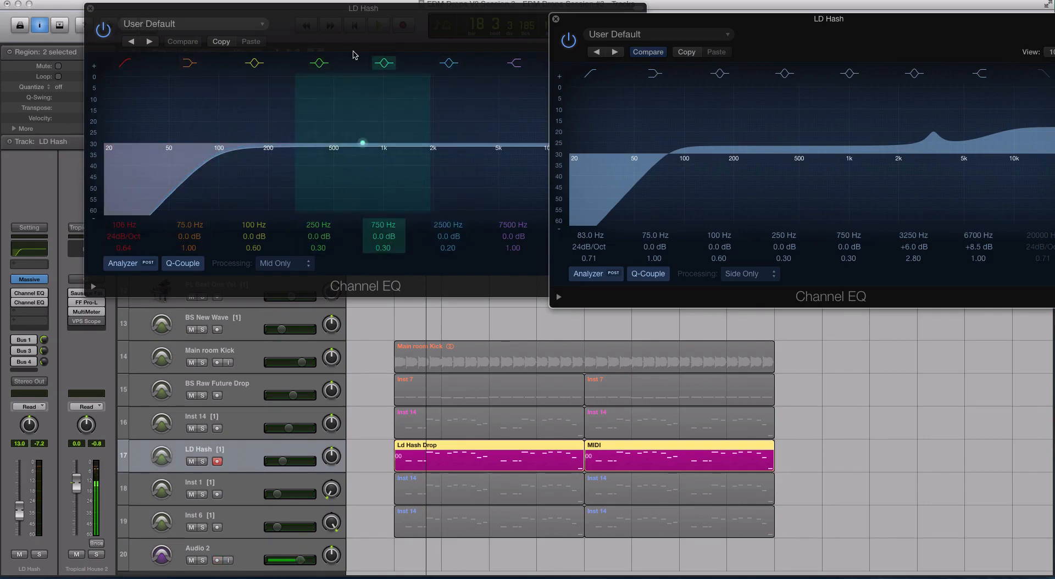
drag(332, 7, 324, 39)
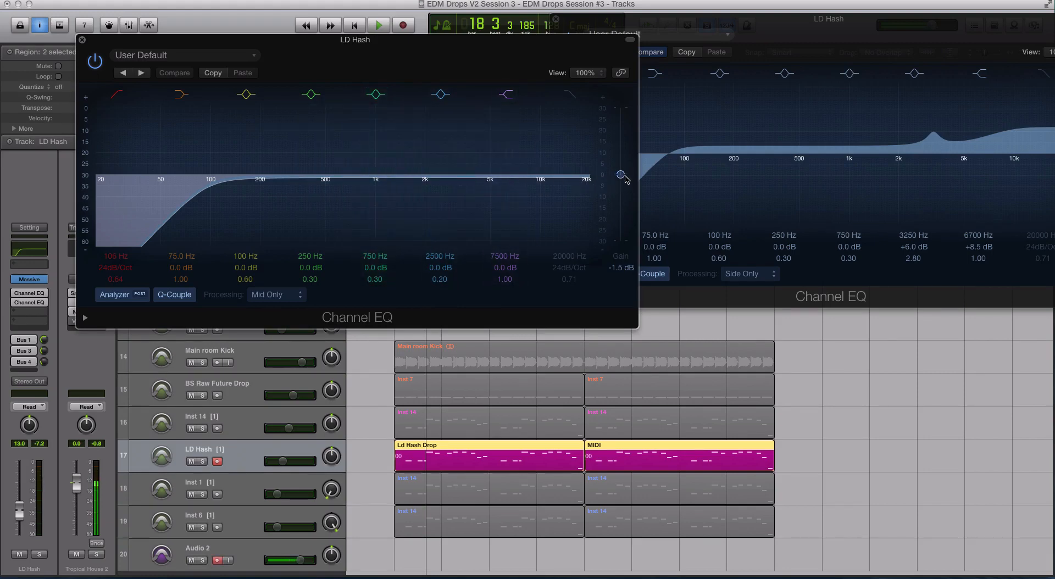
drag(620, 184, 621, 183)
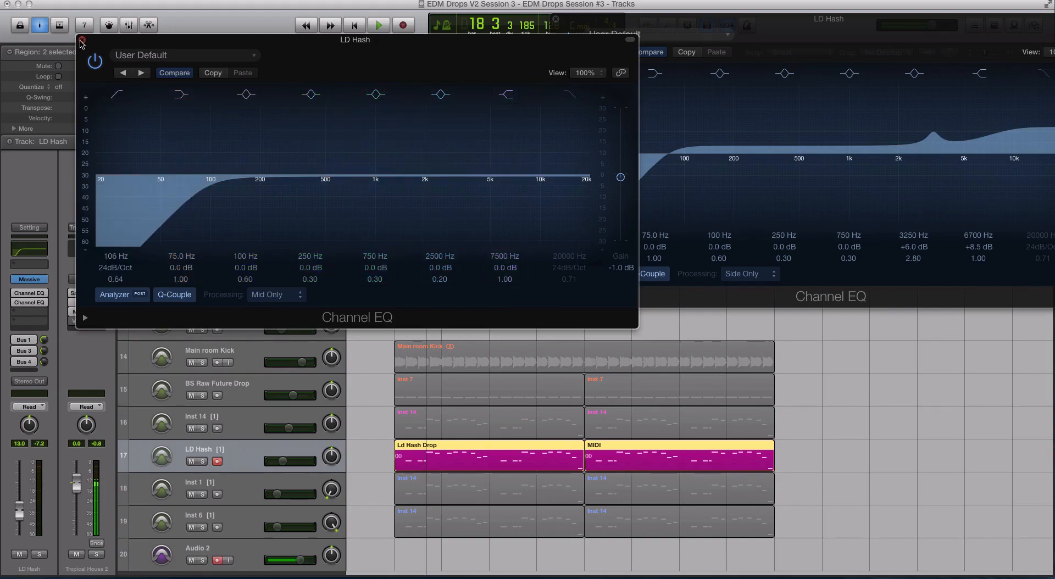
click(81, 42)
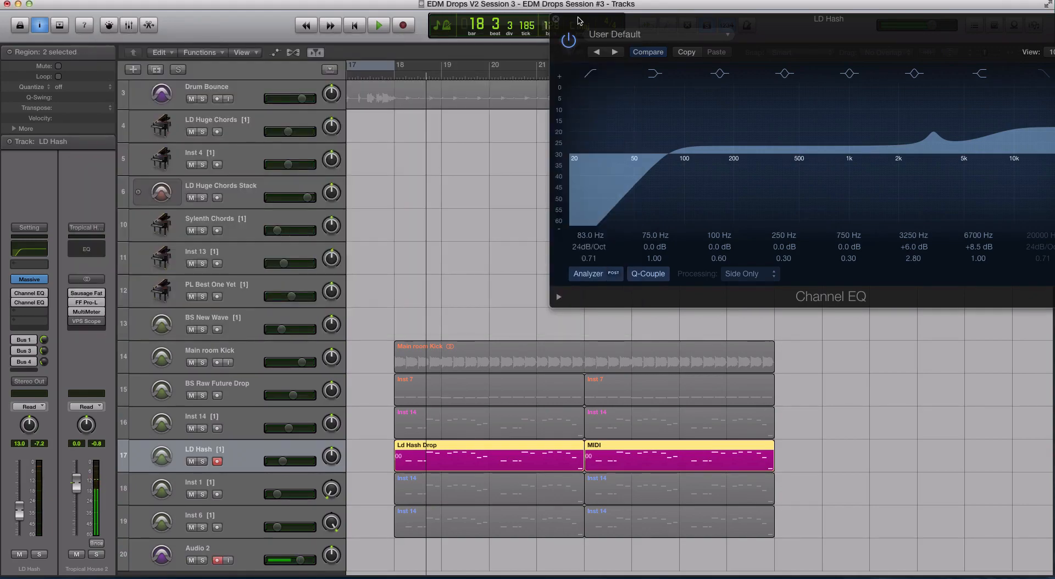
Step: Play the soloed LD Hash regions with the Side Only Channel EQ on and bypassed, re-enable it, and close it
drag(852, 19, 489, 47)
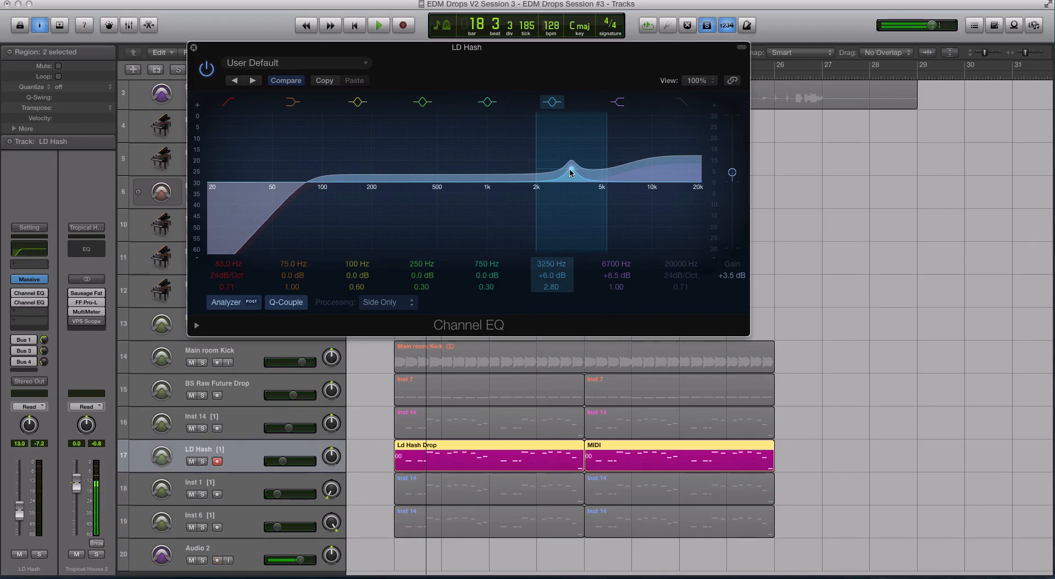
key(space)
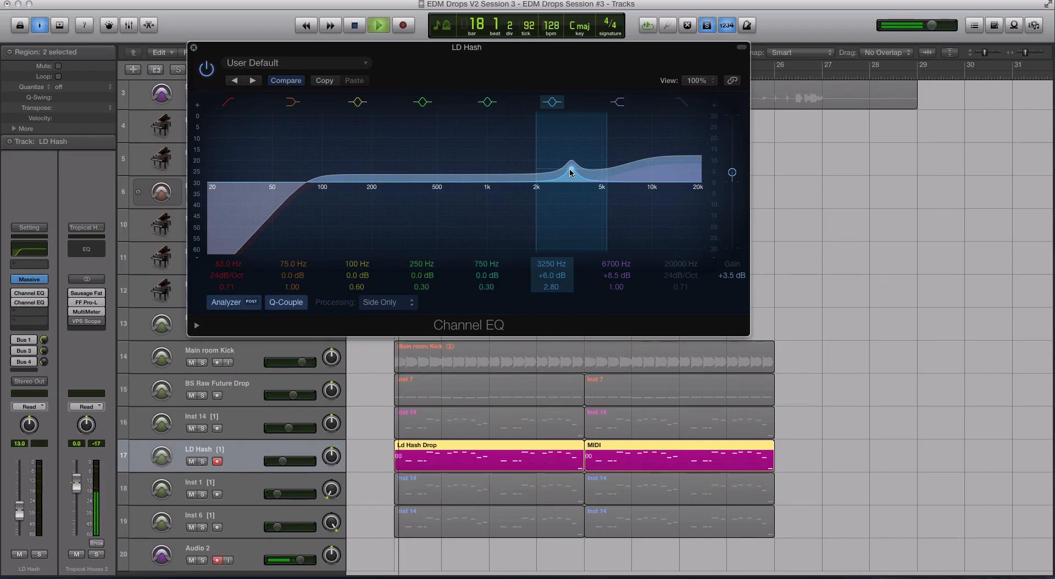
click(207, 70)
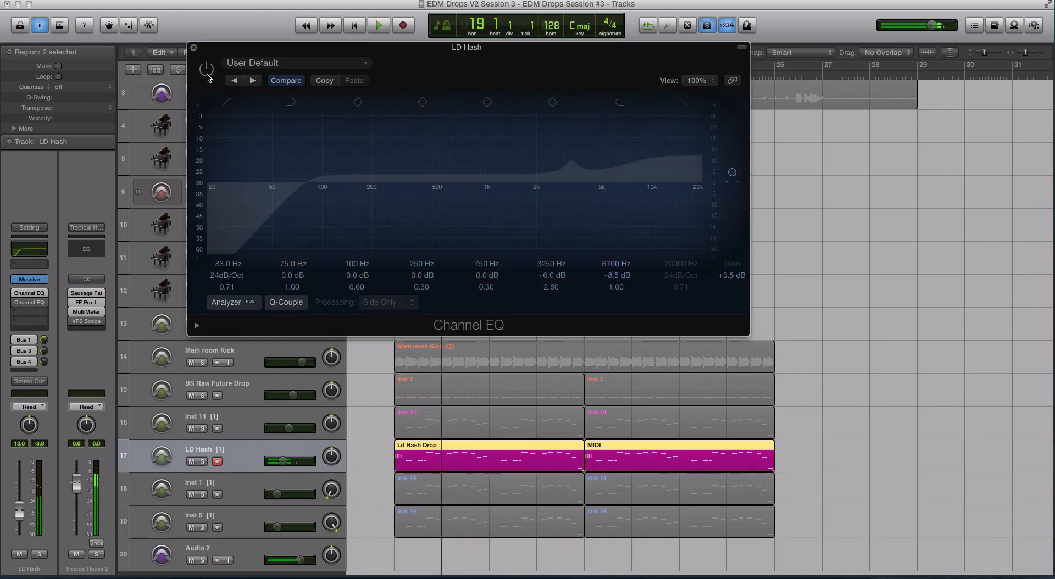
key(space)
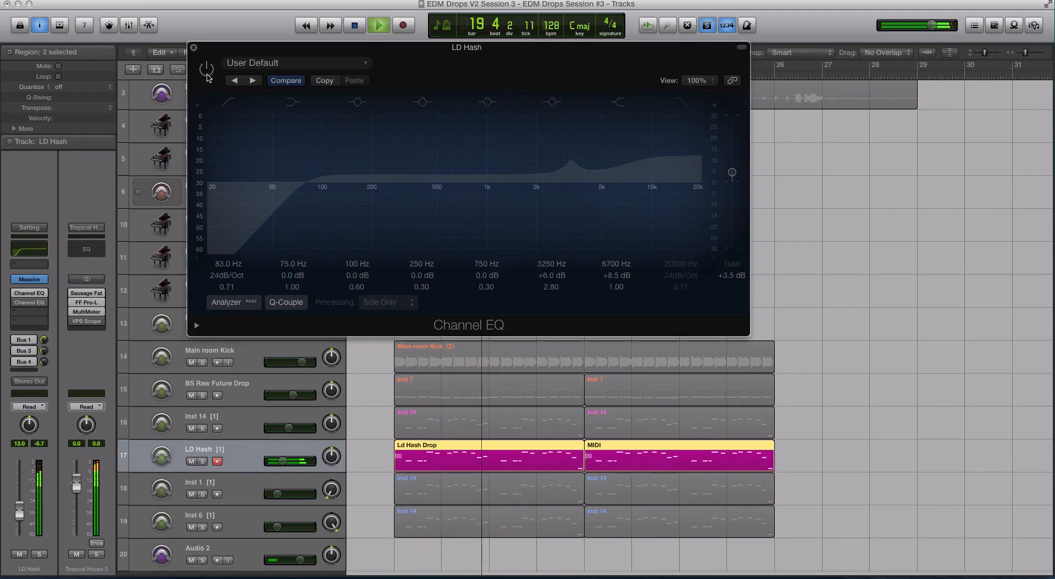
click(206, 70)
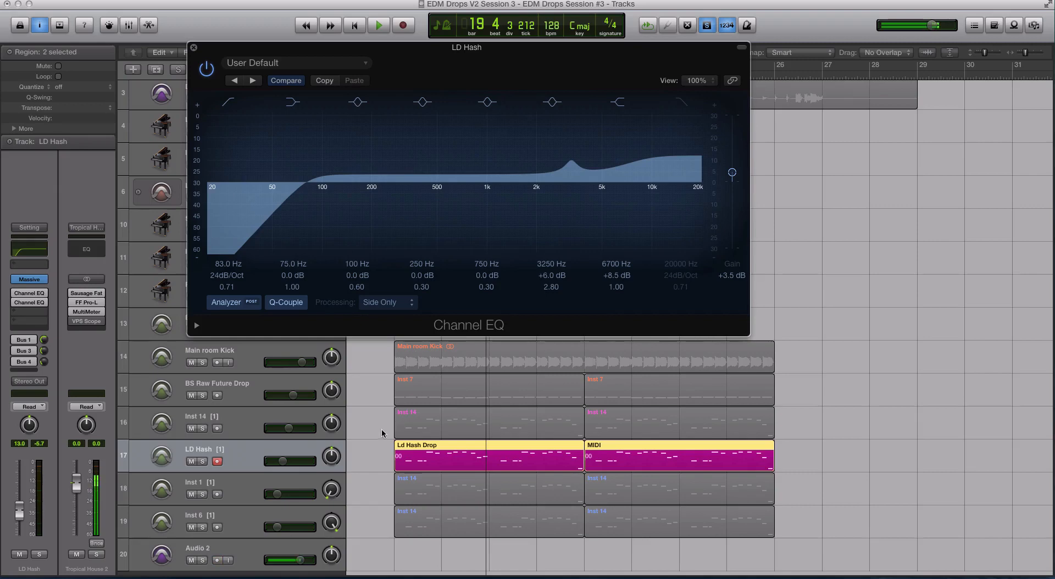
drag(385, 446, 616, 465)
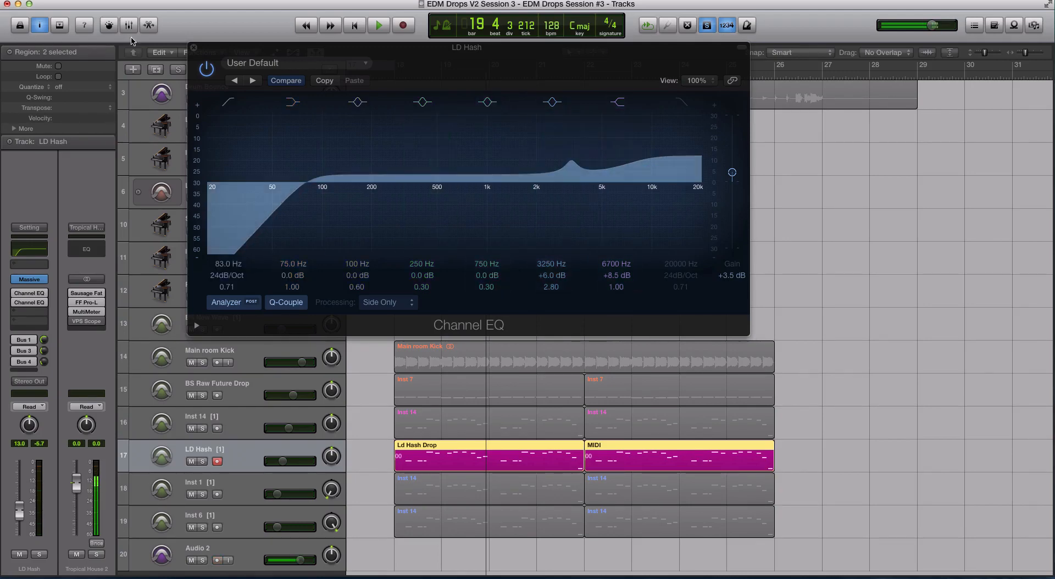
click(193, 48)
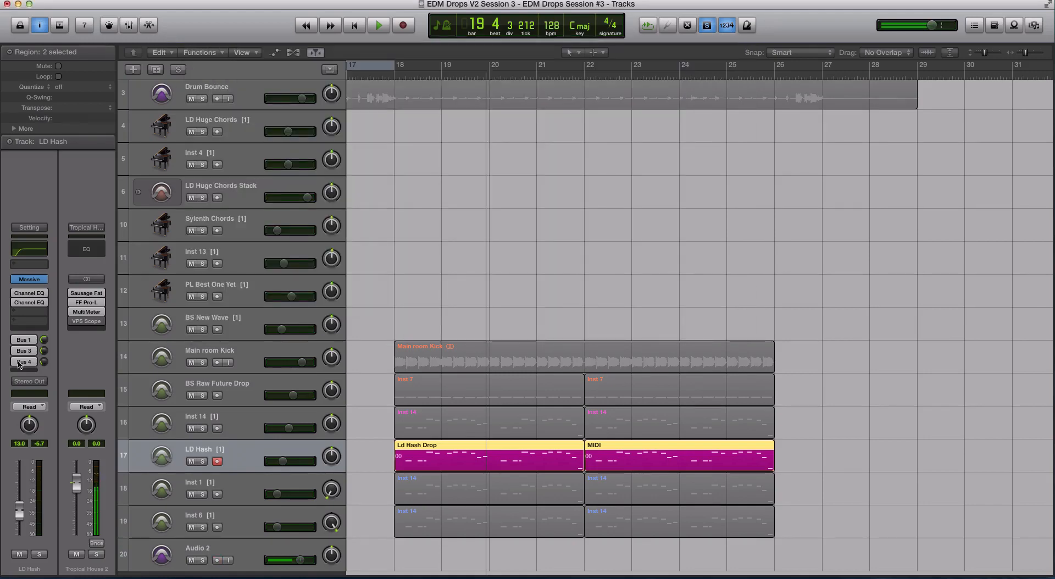
Step: Select the Inst 14 track and examine the high-frequency boosts in its Channel EQ
click(248, 479)
click(249, 427)
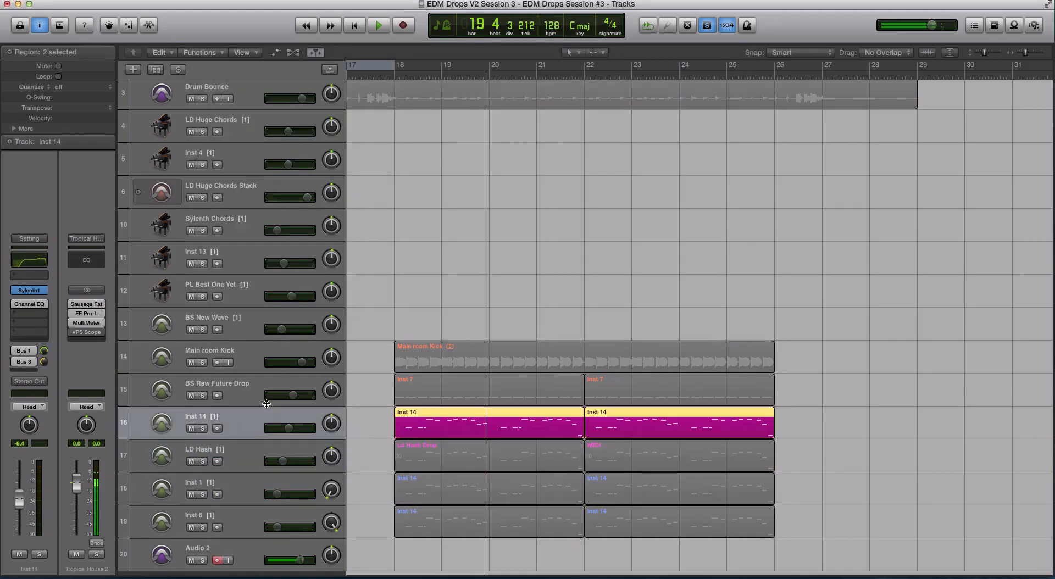
click(30, 307)
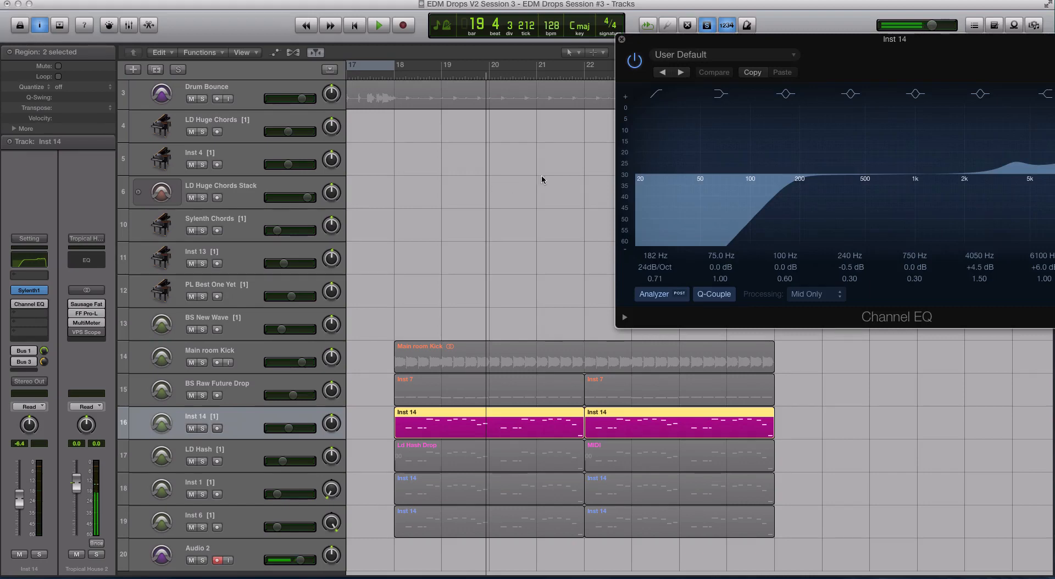
drag(715, 39, 432, 60)
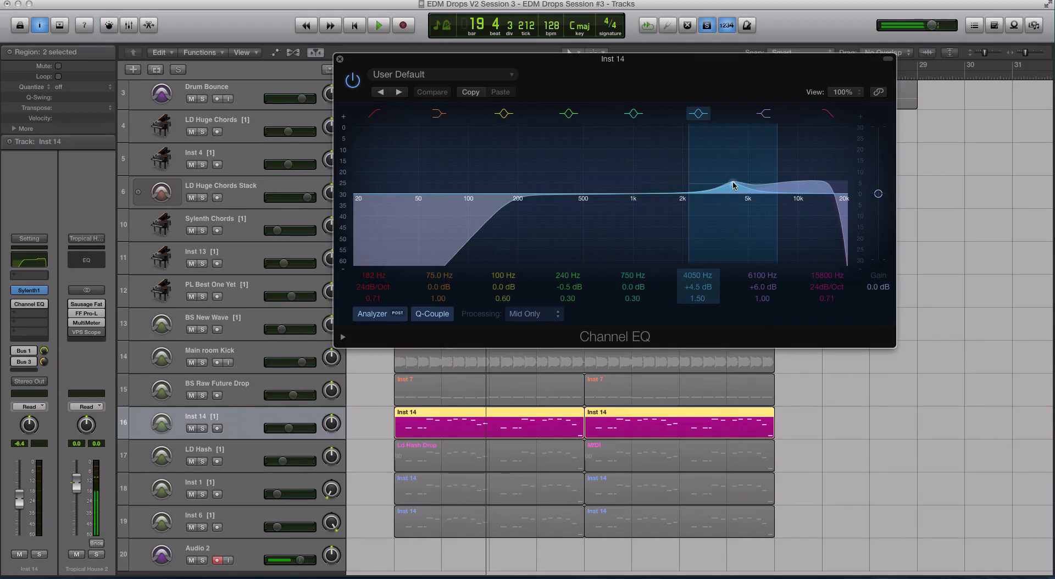
drag(384, 59, 502, 49)
Step: Play the soloed Inst 14 regions from bar 18 and compare the sound with the Channel EQ bypassed and enabled
click(392, 77)
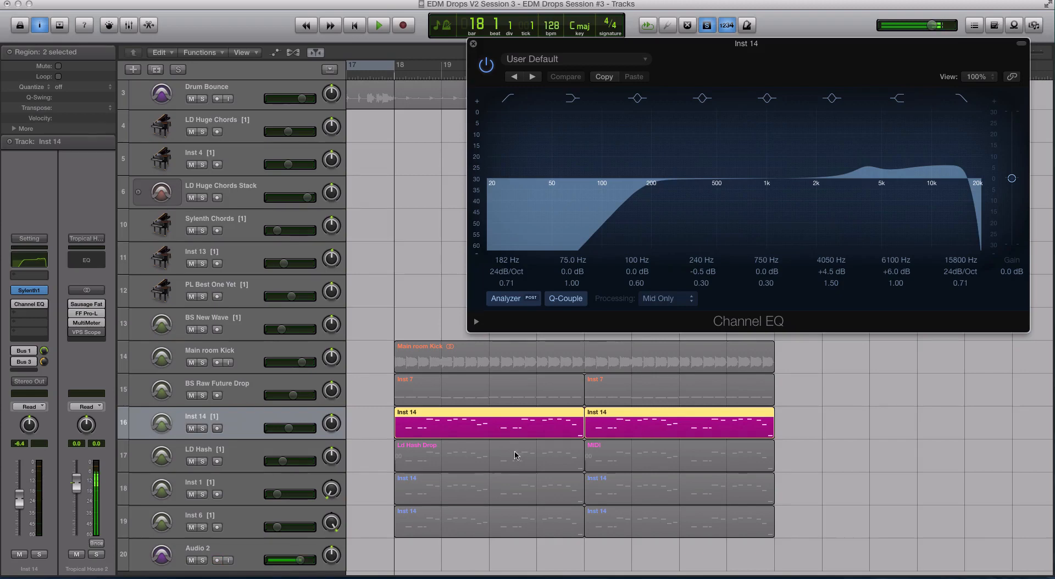
key(space)
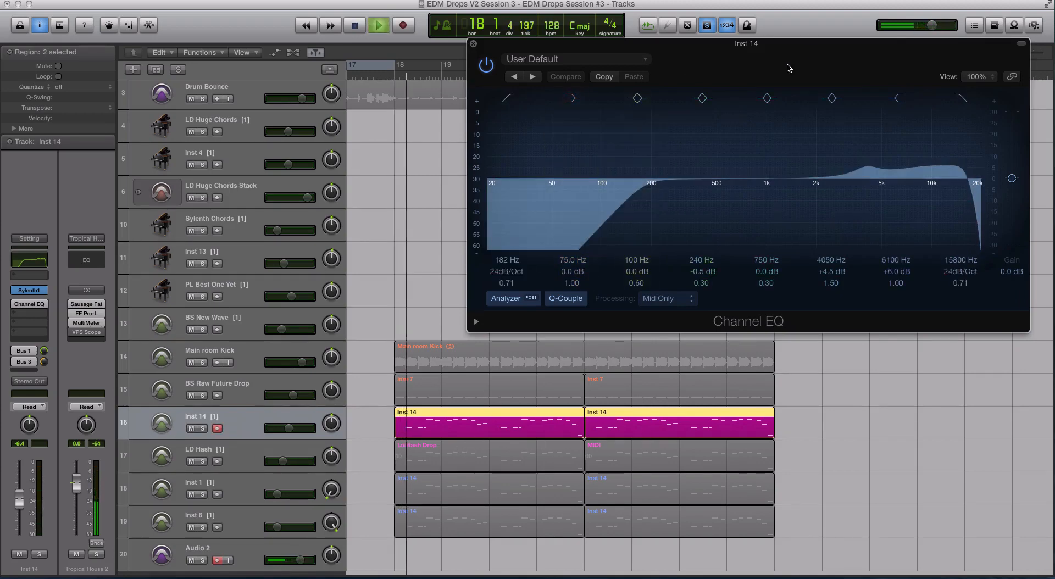
click(487, 67)
click(487, 68)
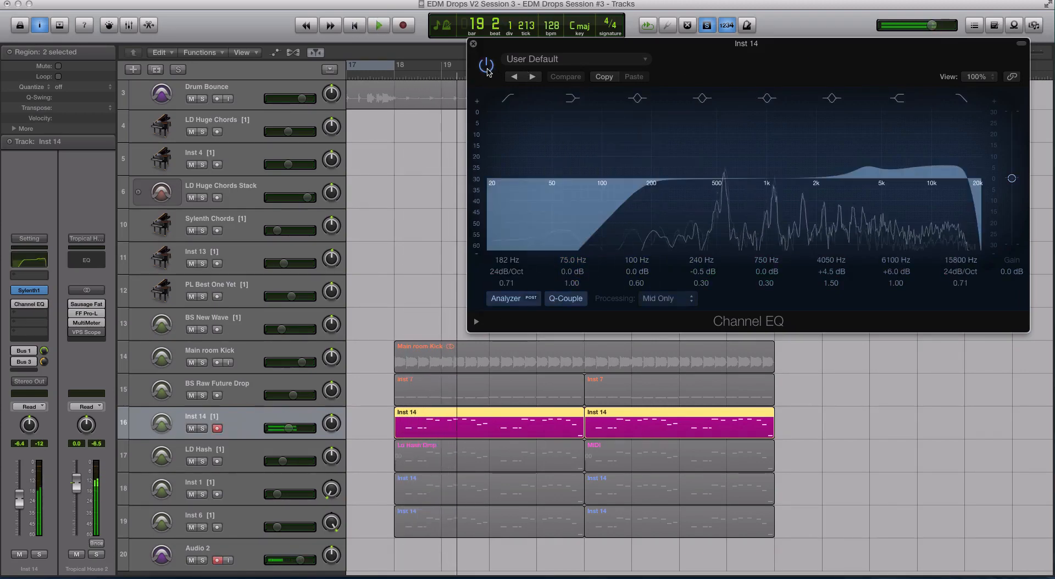
Step: Set the fifth band of the Inst 14 Channel EQ to 530 Hz and -5.0 dB, close the EQ, and turn the solo off
mouse_move(737, 195)
mouse_down()
mouse_move(691, 196)
mouse_move(689, 219)
mouse_move(723, 188)
mouse_up()
key(space)
key(space)
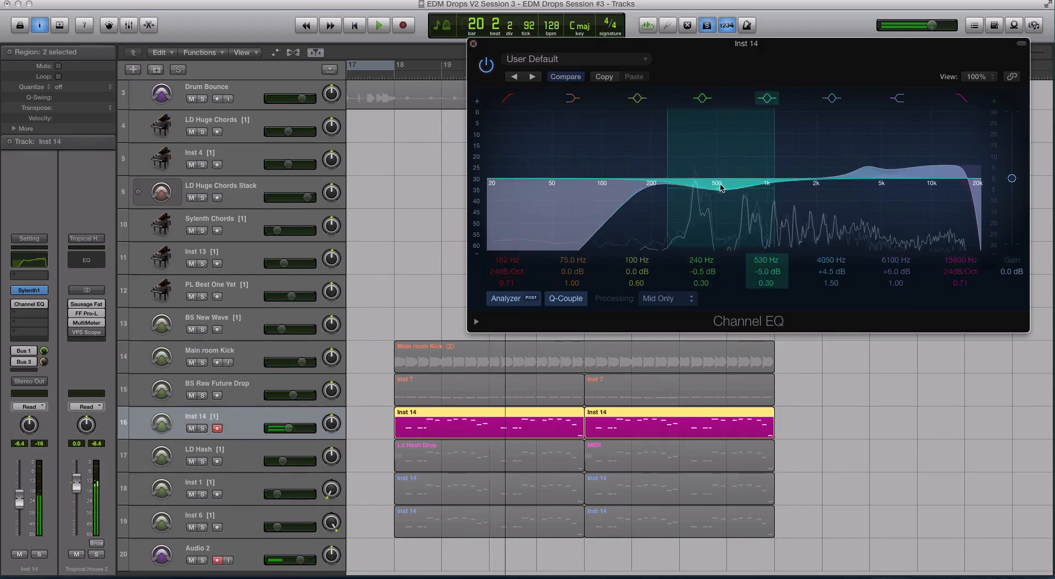
click(486, 65)
click(475, 45)
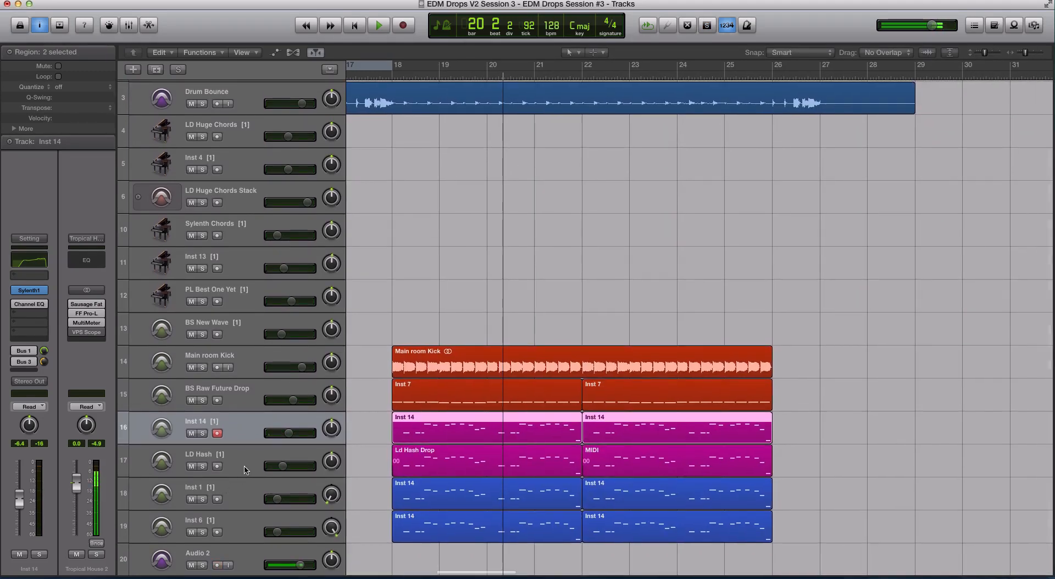
Step: Select the Inst 1 track, examine its Mid Only Channel EQ curve, and close the EQ
click(243, 486)
click(36, 311)
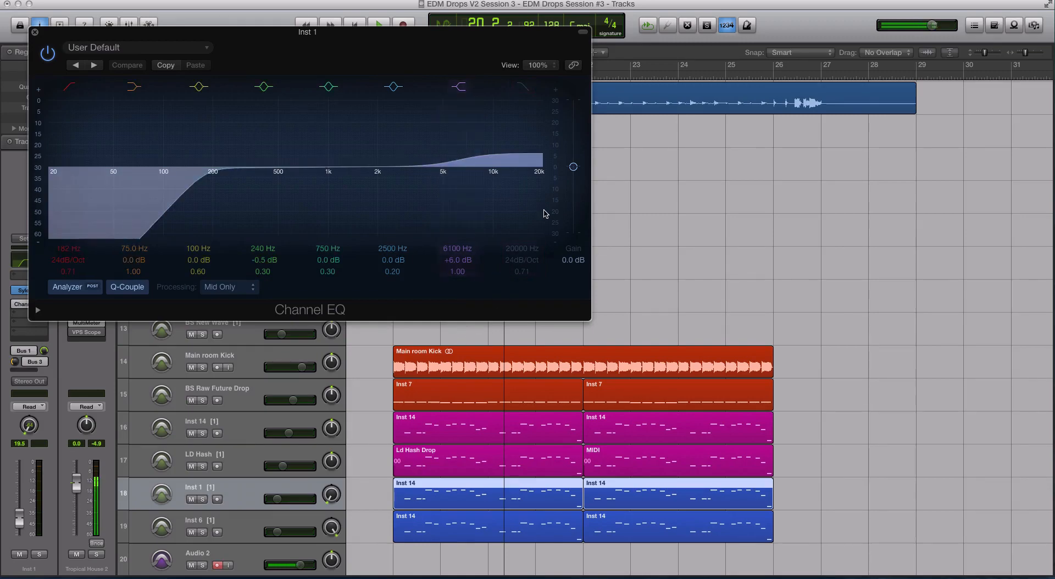
click(34, 32)
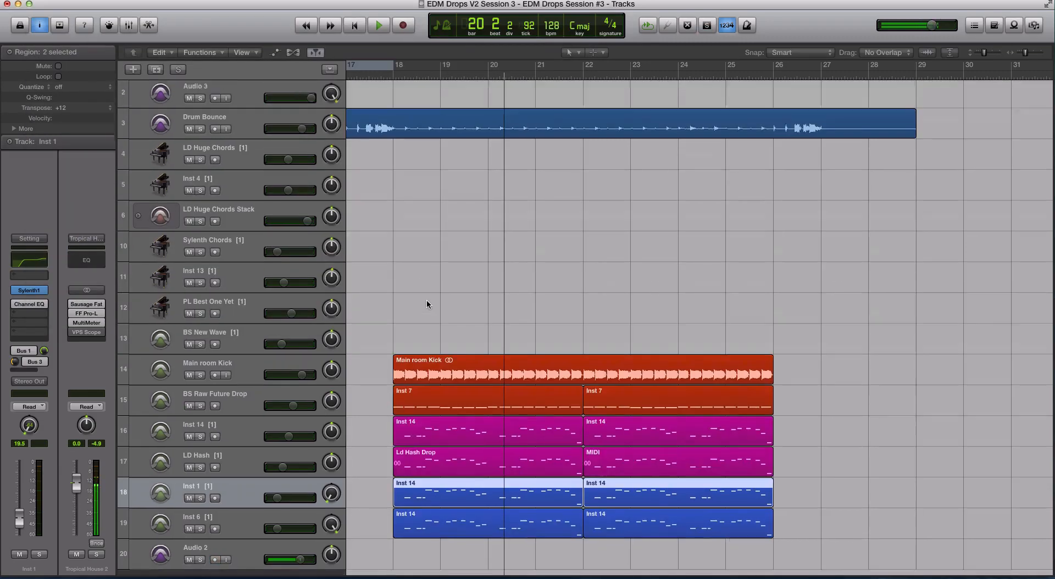
Step: Select the LD Hash track, show the aux channel fed by its Bus 1 send, and open that channel's LFOTool
key(super+Up)
click(290, 349)
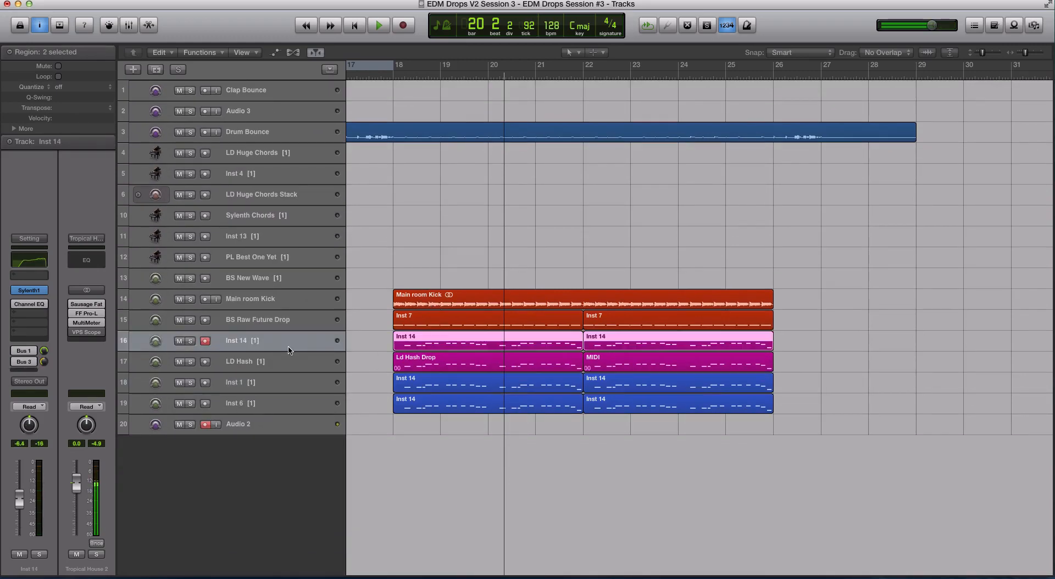
click(293, 354)
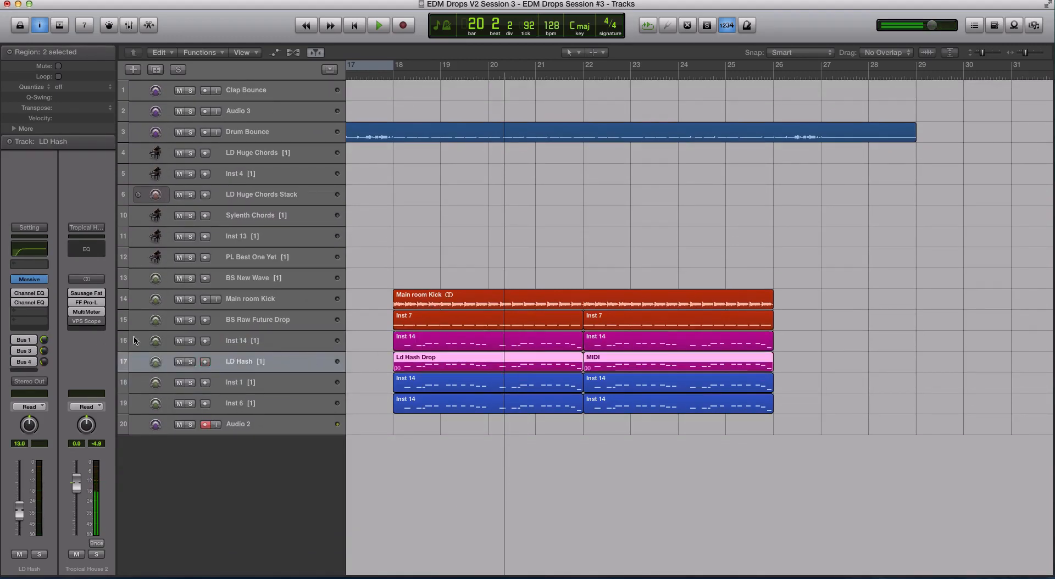
click(25, 342)
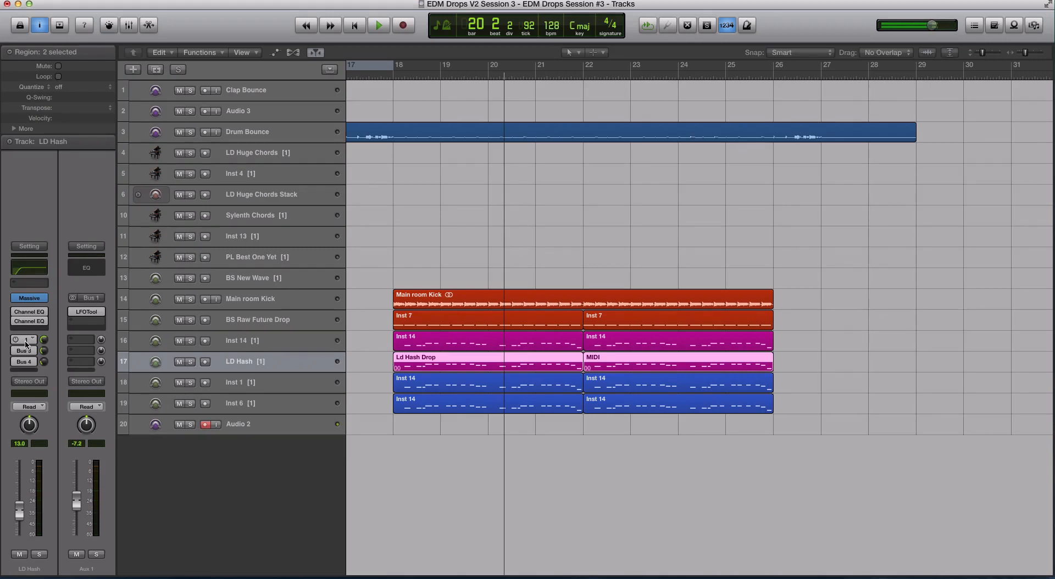
click(87, 311)
drag(285, 28, 632, 46)
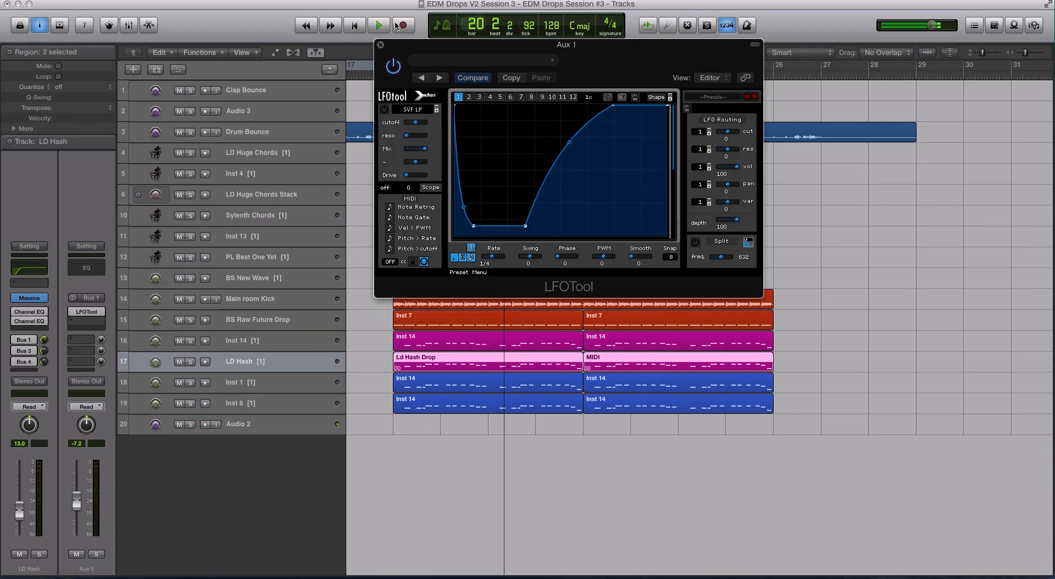
Step: Move the LFOTool window clear of the timeline, solo the LD Hash regions, and play them to hear the Bus 1 send
drag(377, 62, 498, 66)
key(ctrl+s)
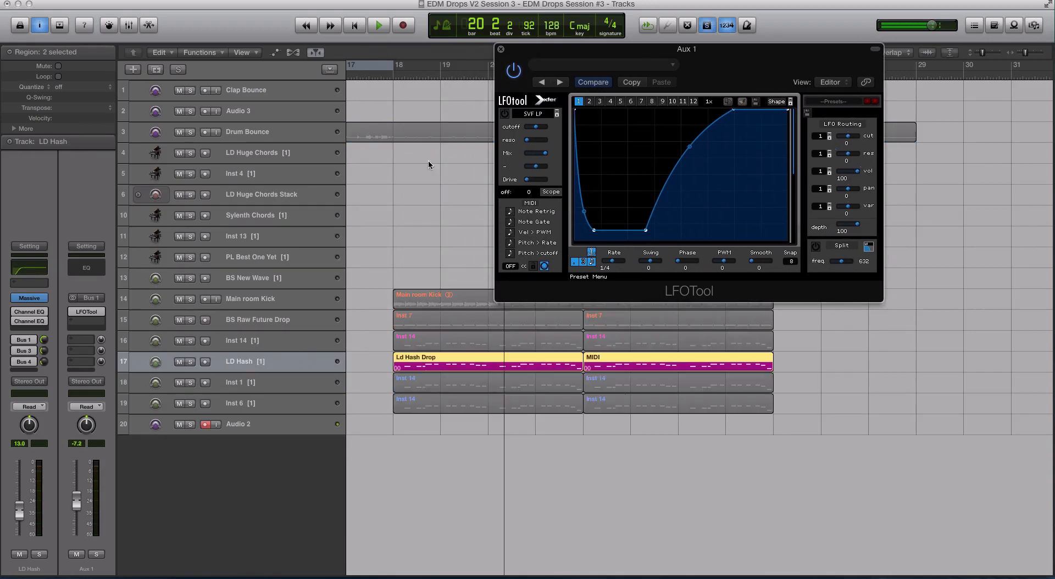
click(395, 77)
key(space)
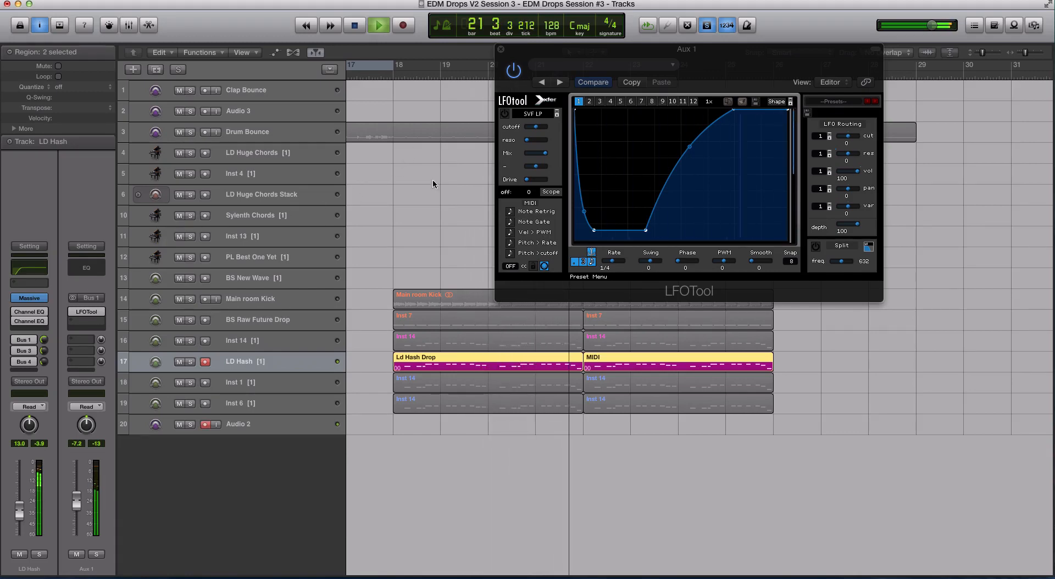
key(space)
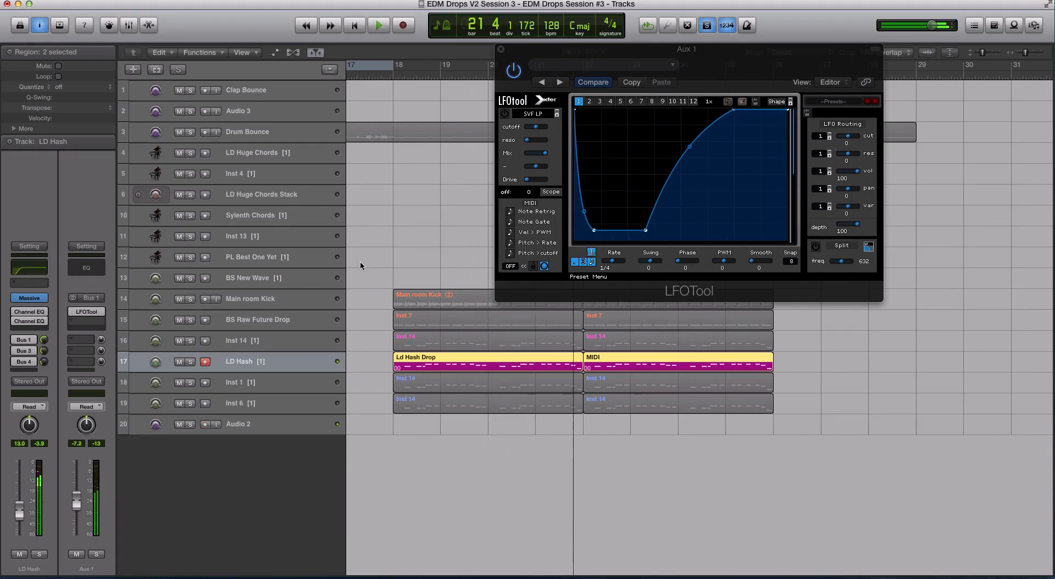
Step: Solo the Aux 1 channel, play the LD Hash part through it from bar 18, turn the solo off, and close LFOTool
click(96, 556)
key(space)
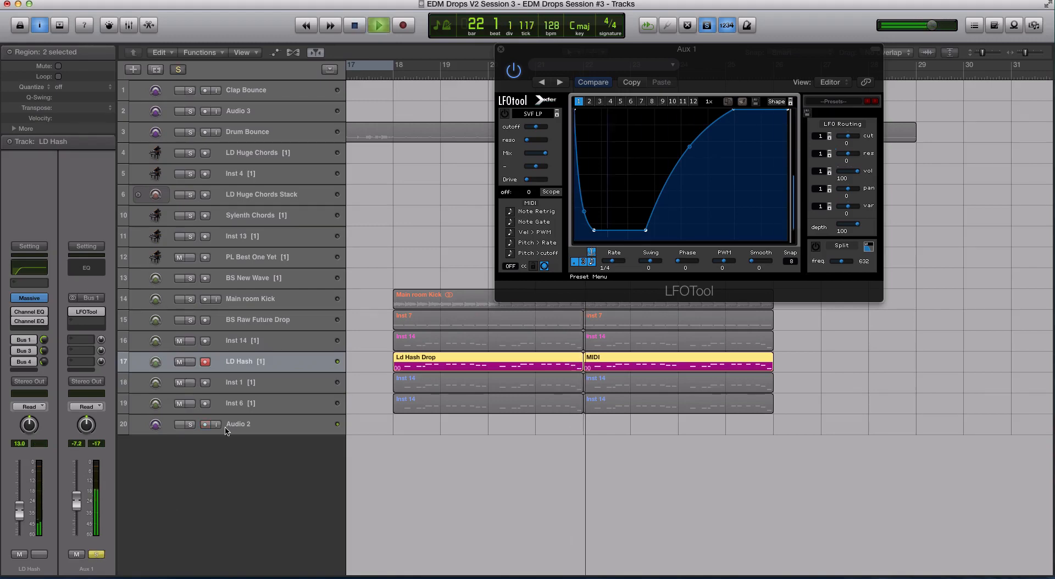
click(393, 79)
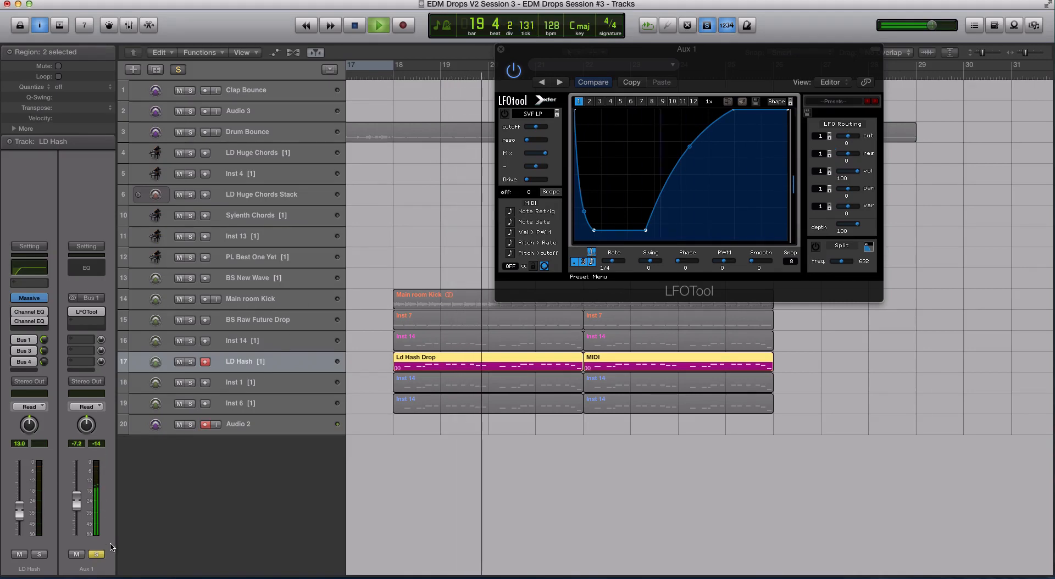
key(space)
click(96, 555)
drag(514, 50, 418, 50)
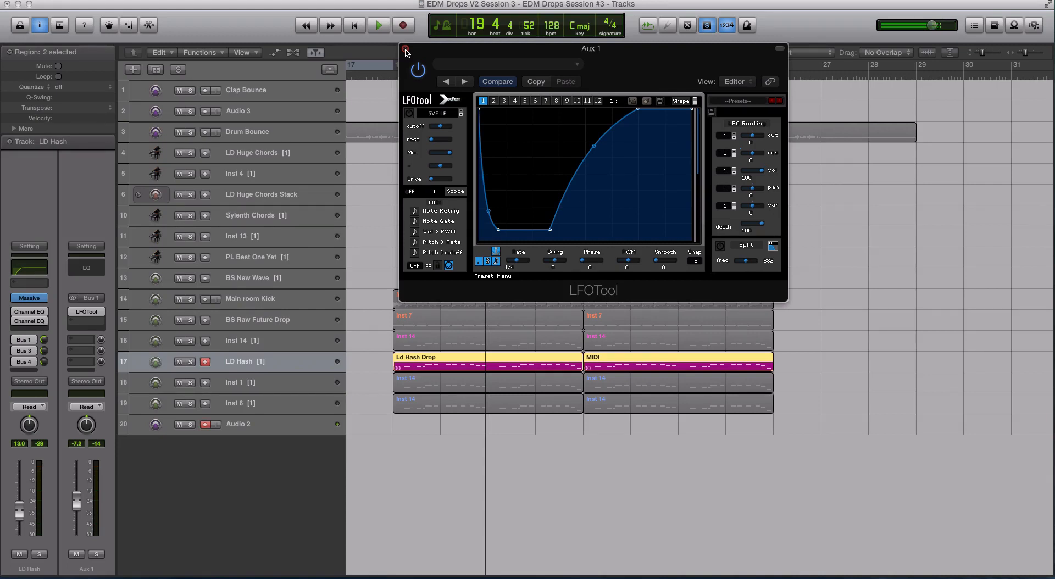
click(406, 50)
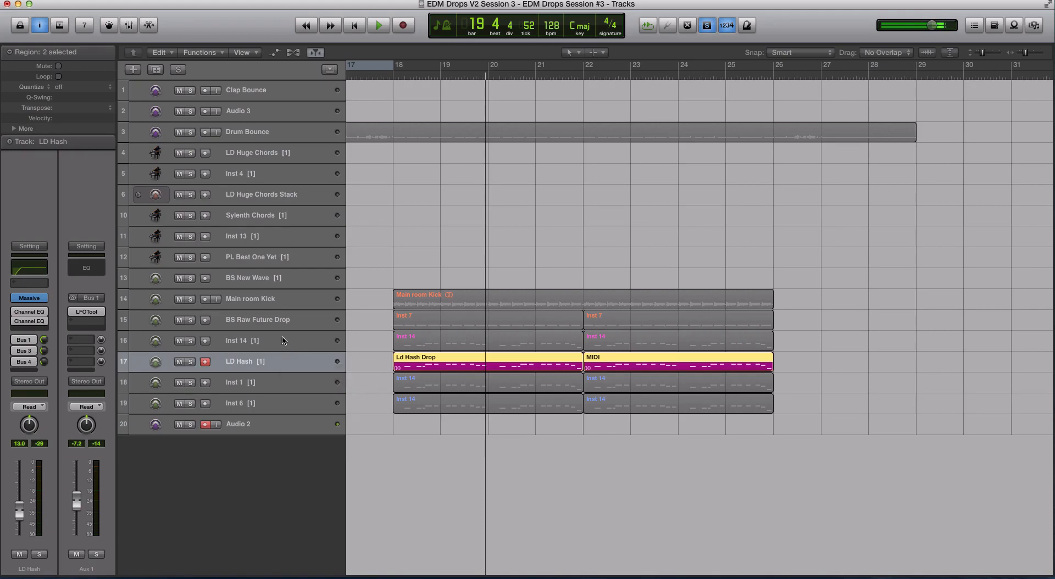
Step: Check the Bus 1 sends on the Inst 14, Inst 1 and Inst 6 tracks
click(265, 337)
click(27, 352)
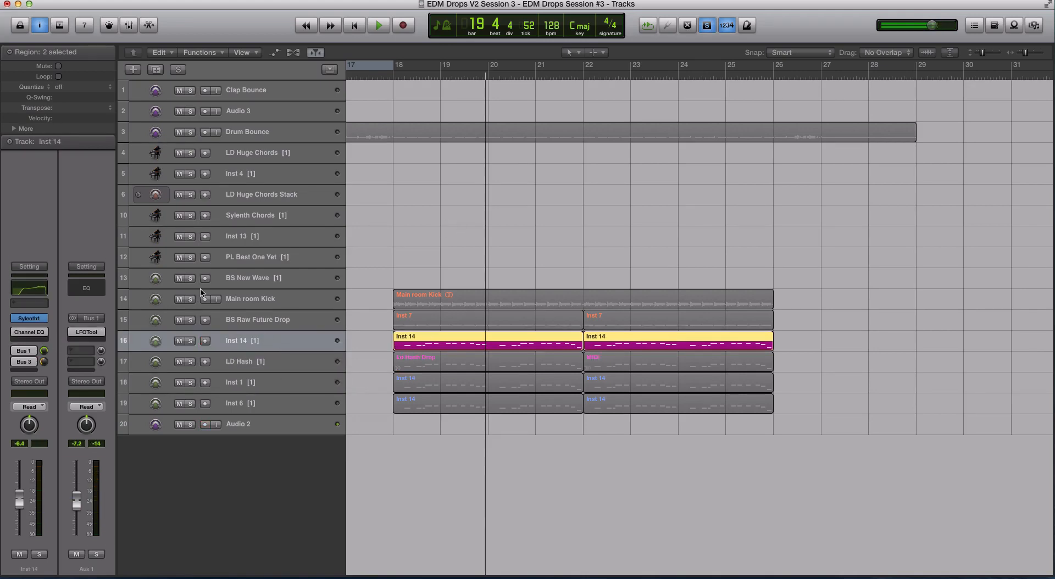
click(300, 382)
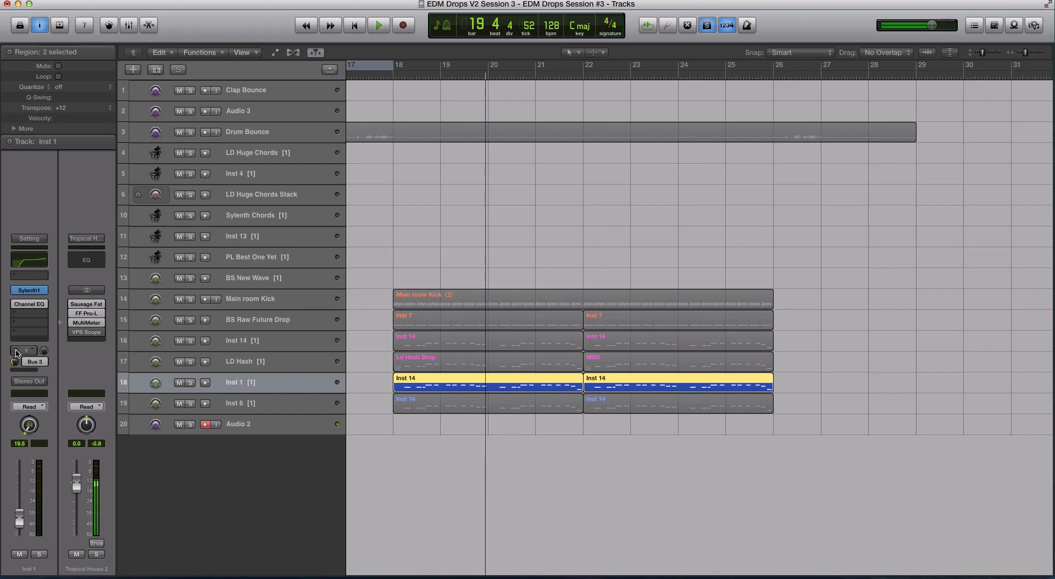
click(242, 403)
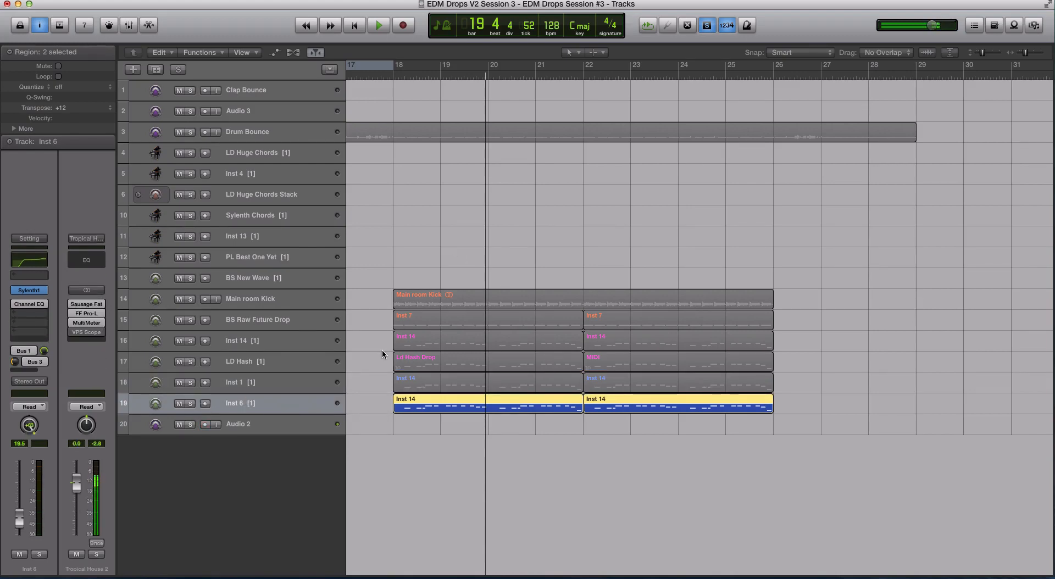
Step: Solo all the lead regions on Inst 14, LD Hash, Inst 1 and Inst 6 together and play them from bar 18
drag(382, 350, 690, 401)
key(super+Down)
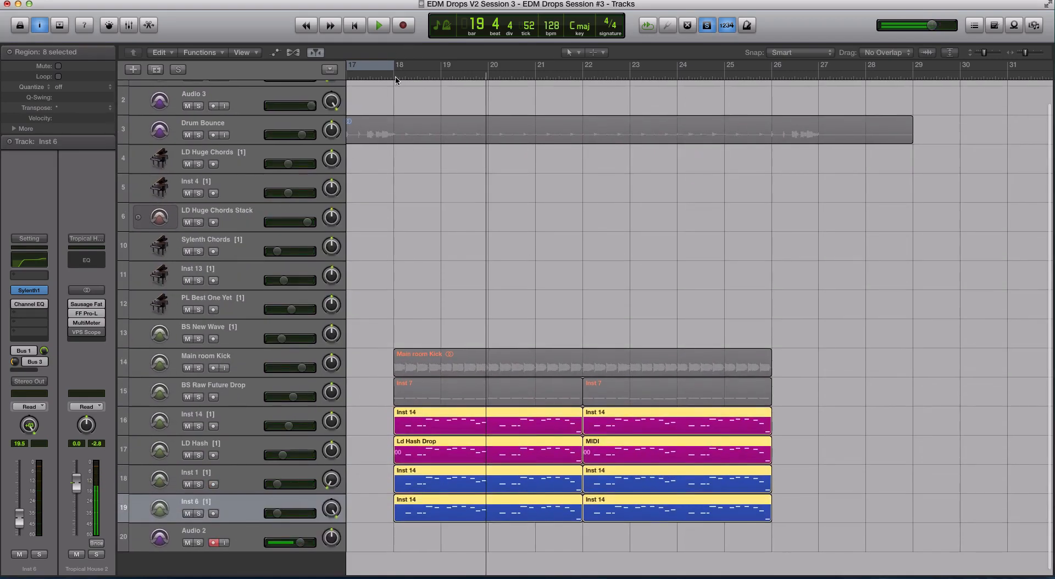
click(394, 79)
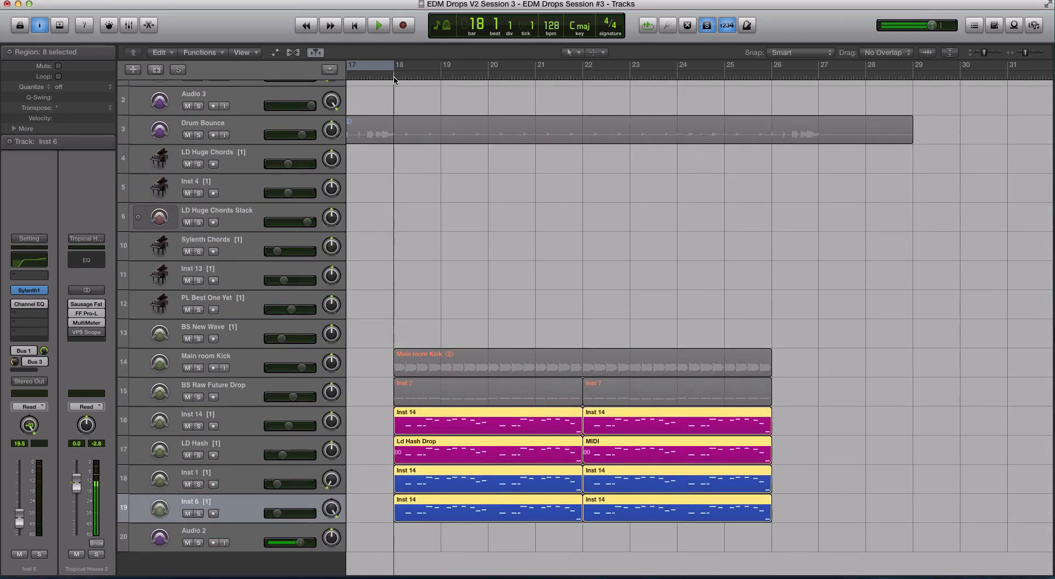
key(space)
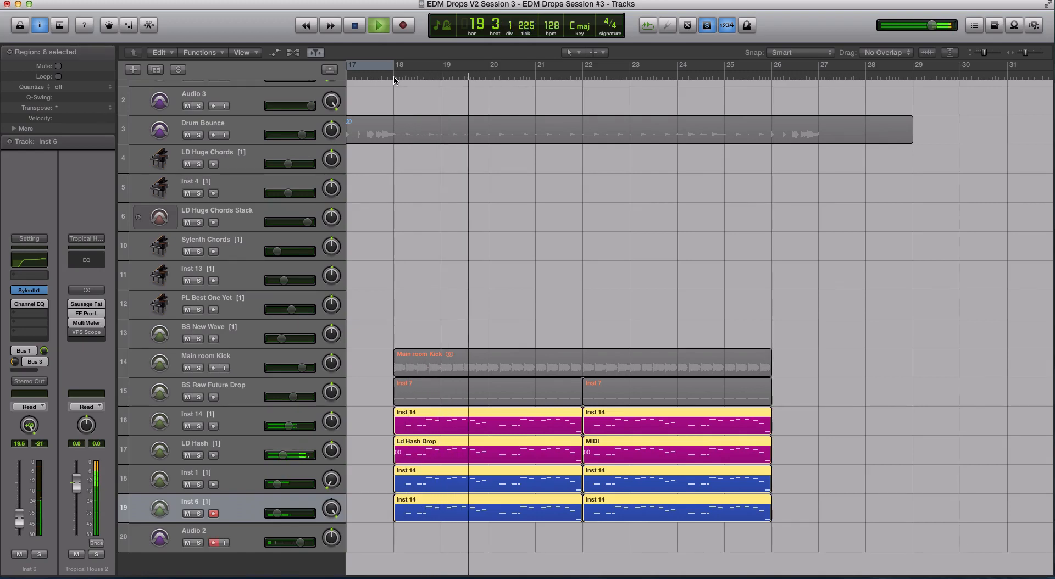
key(space)
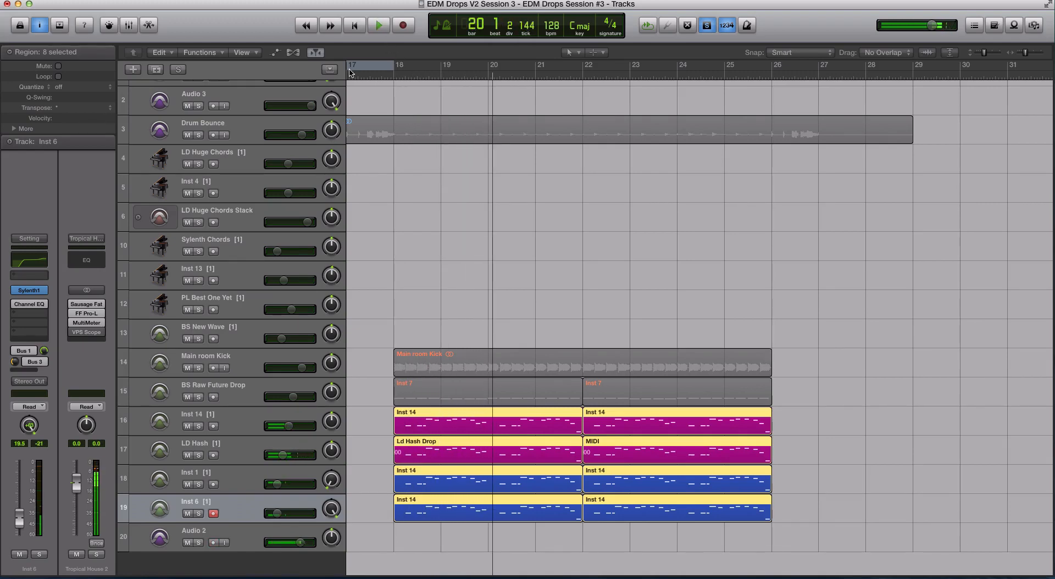
Step: Show the Bus 3 aux channel of LD Hash, solo it, play the reverb return alone, and turn the solo off
click(238, 440)
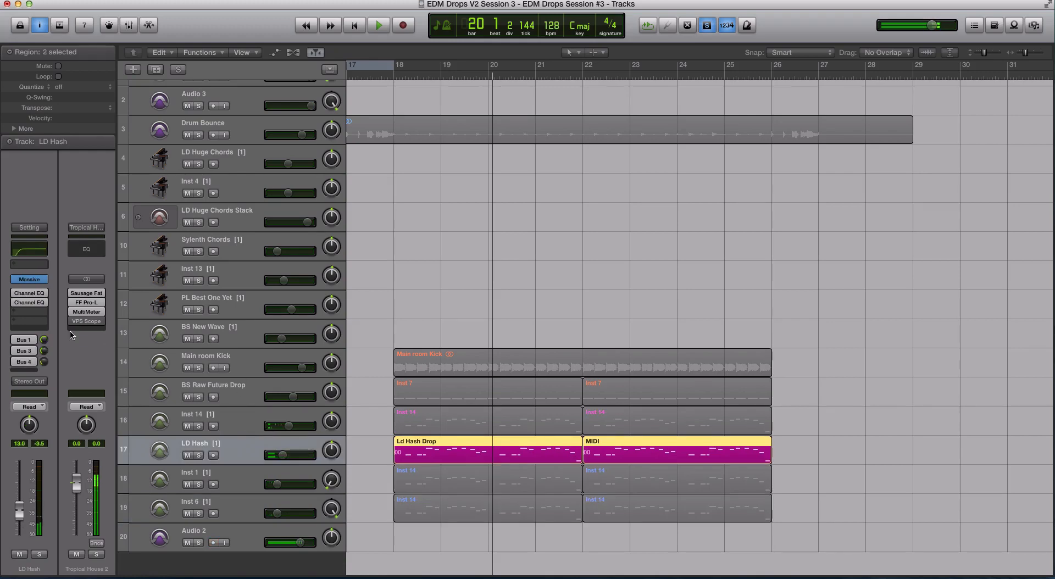
click(25, 353)
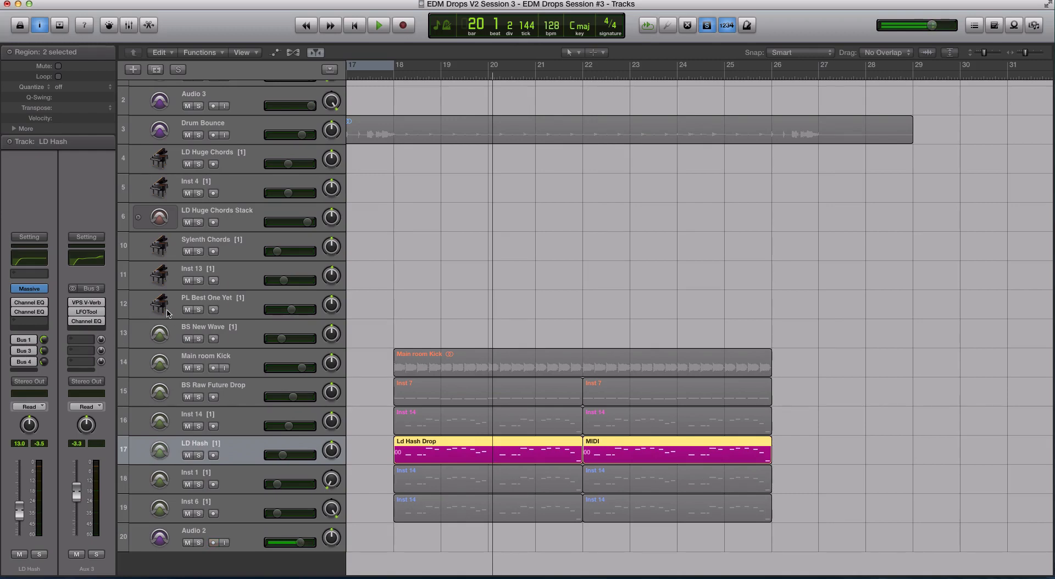
click(96, 554)
key(space)
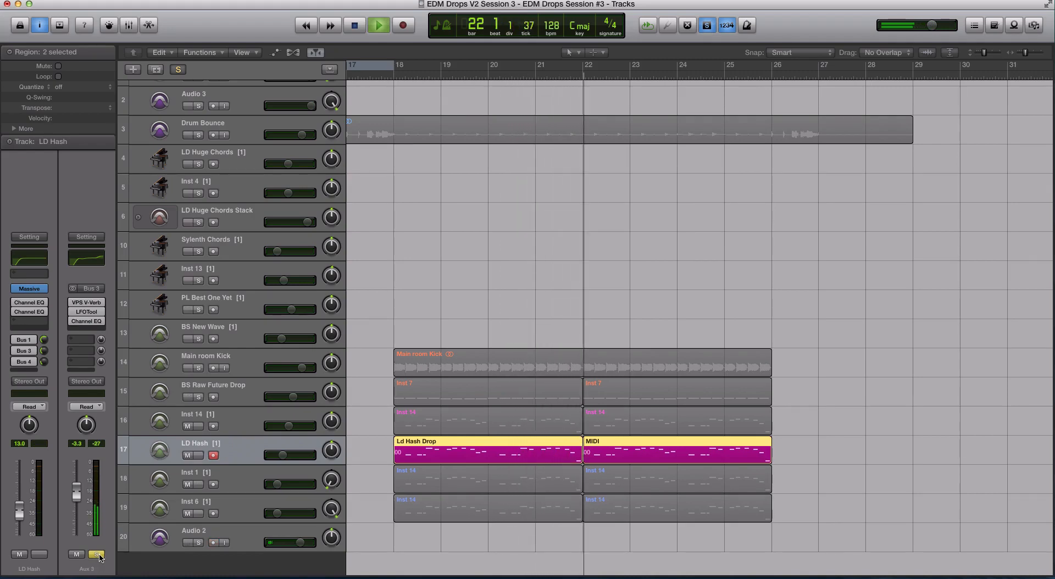
click(96, 554)
key(space)
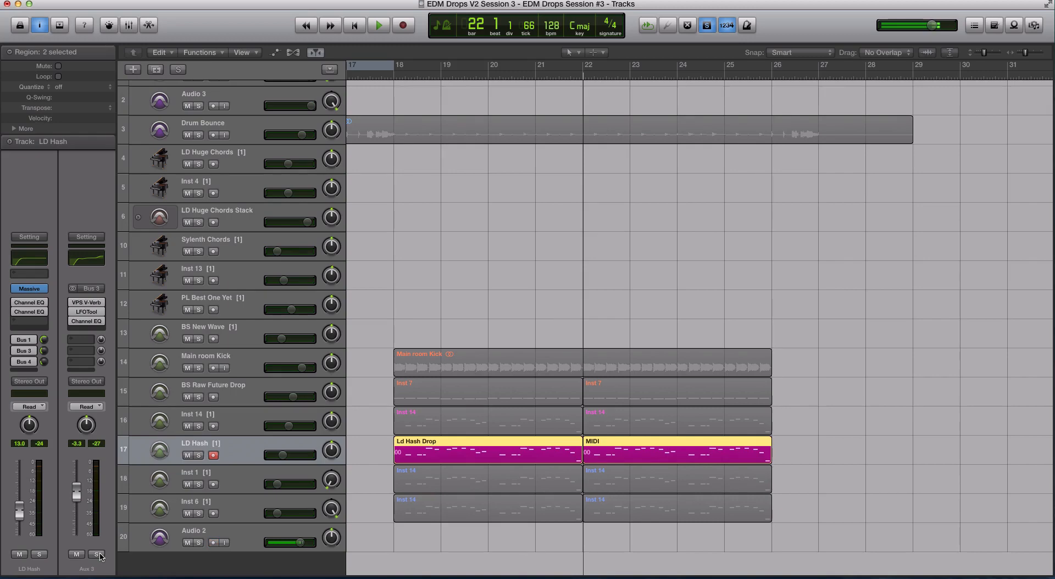
Step: Examine the VPS V-Verb settings on Aux 3, reselect the LD Hash track, return the playhead to bar 18, and close the reverb
click(86, 303)
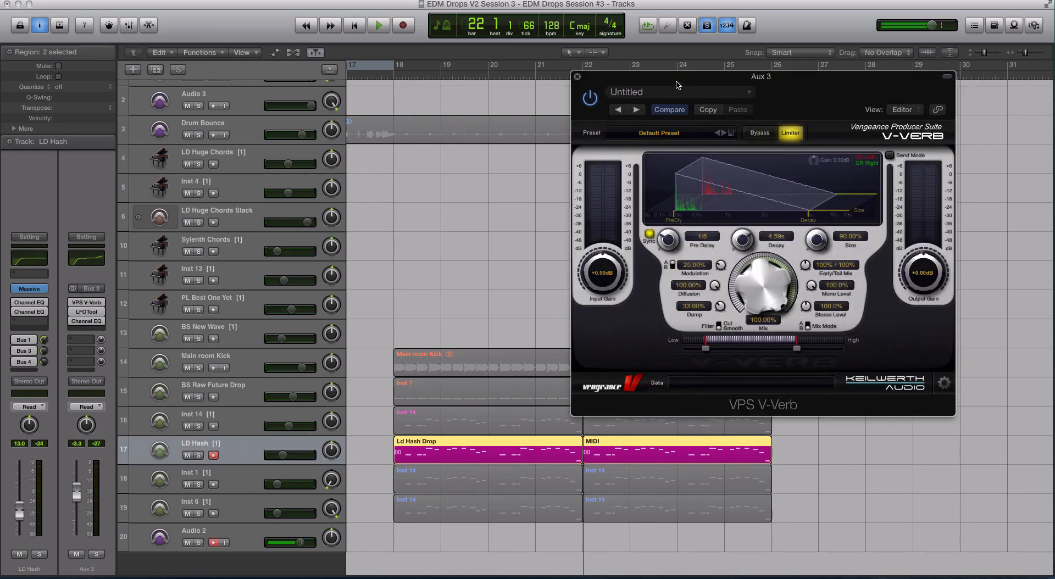
drag(676, 85, 499, 48)
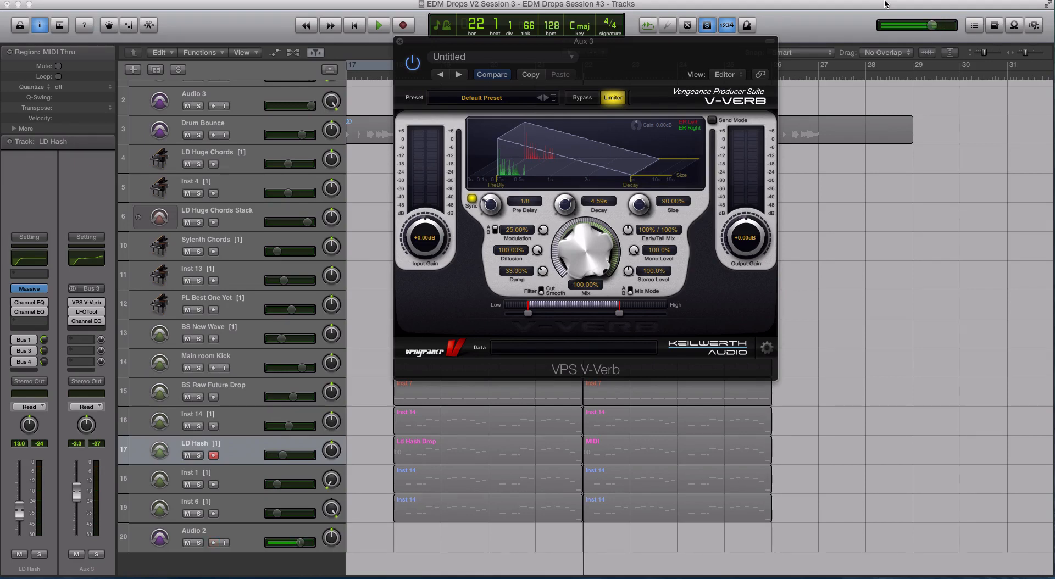
drag(439, 42, 591, 34)
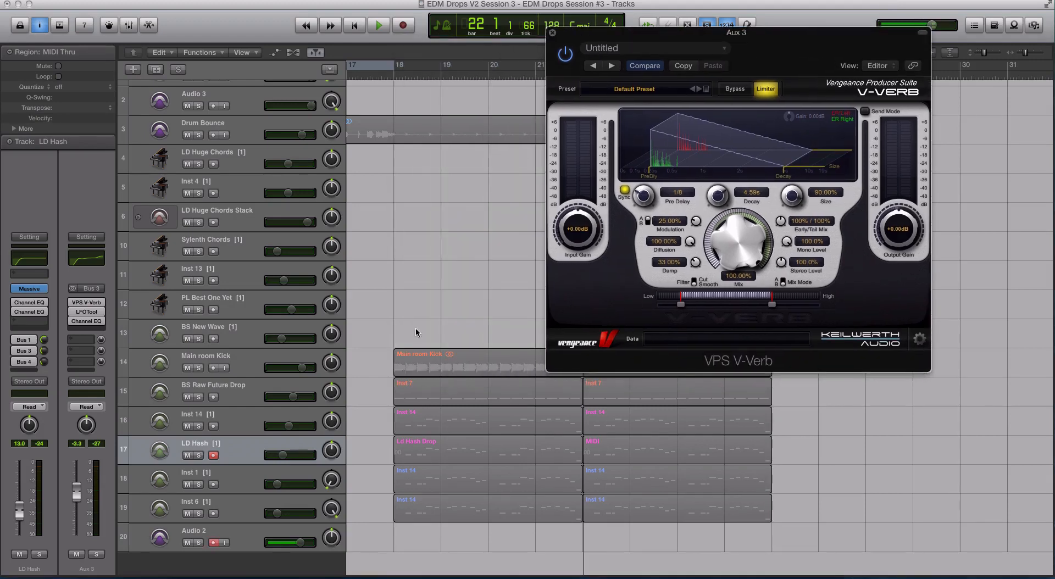
click(242, 461)
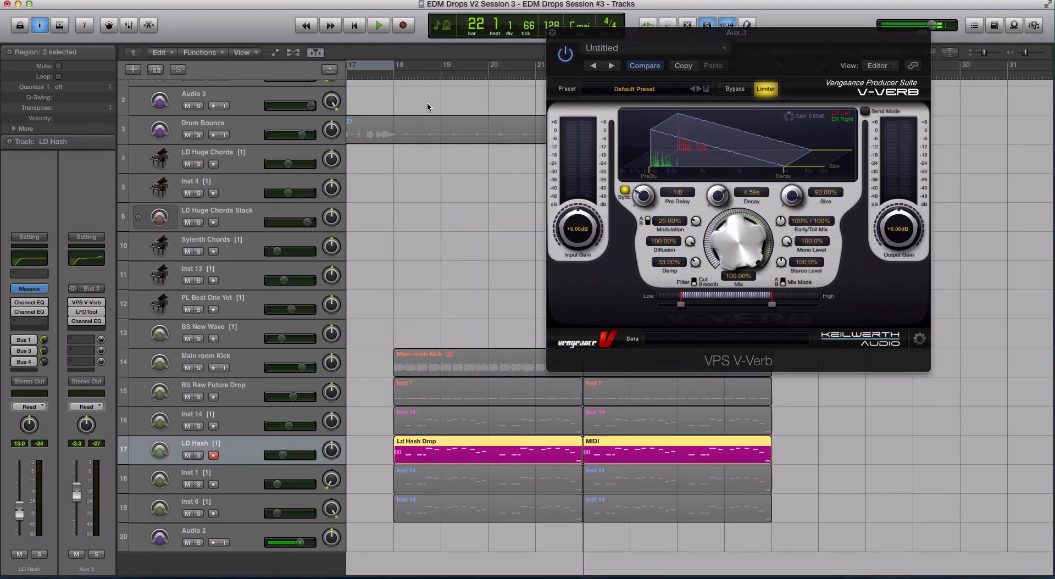
click(394, 80)
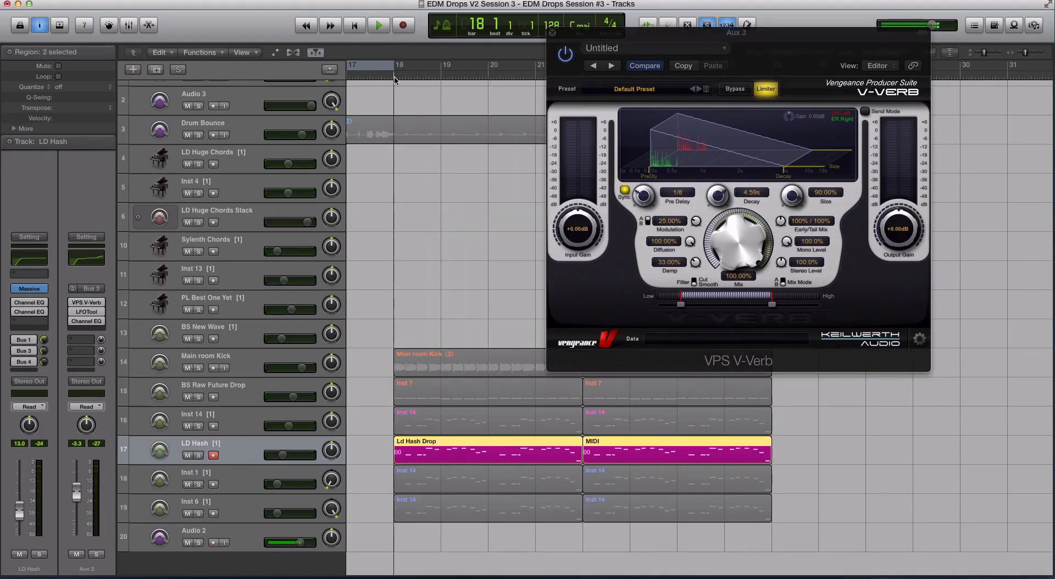
click(553, 33)
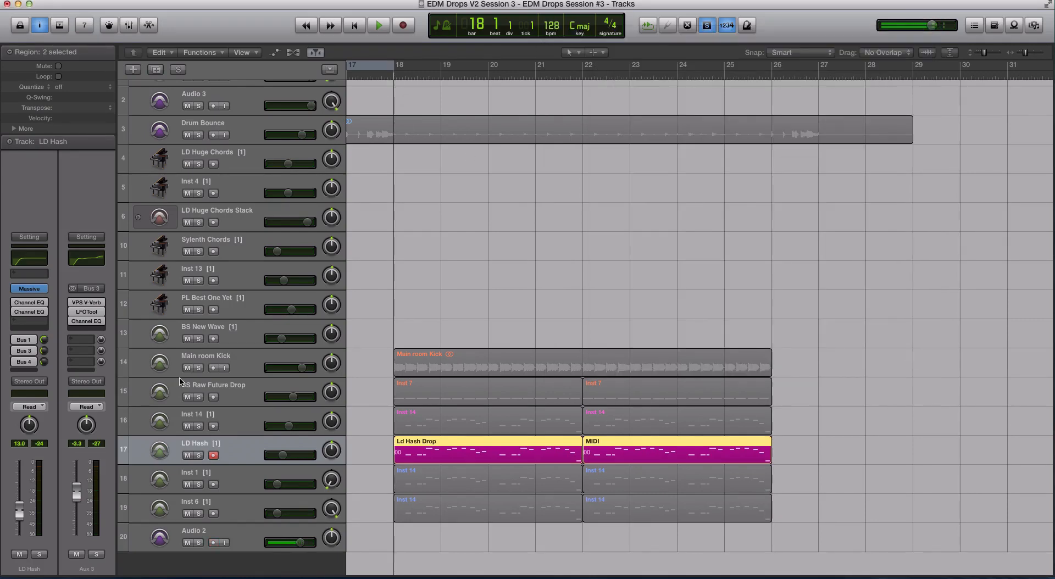
Step: Open LFOTool on Aux 3, play the LD Hash reverb in solo from bar 18, and compare LFOTool bypassed and enabled
click(90, 316)
drag(152, 33, 501, 103)
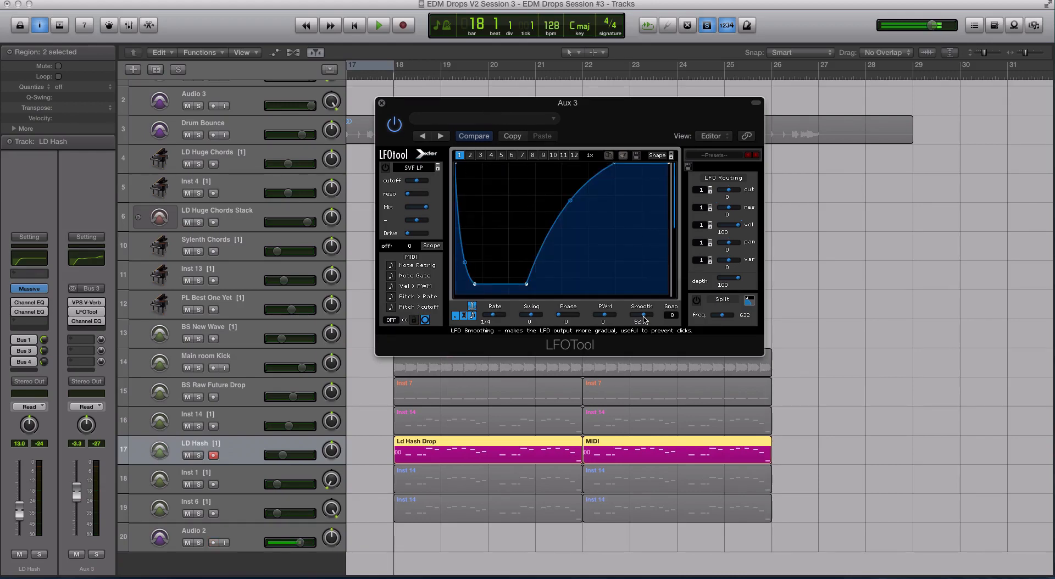
key(space)
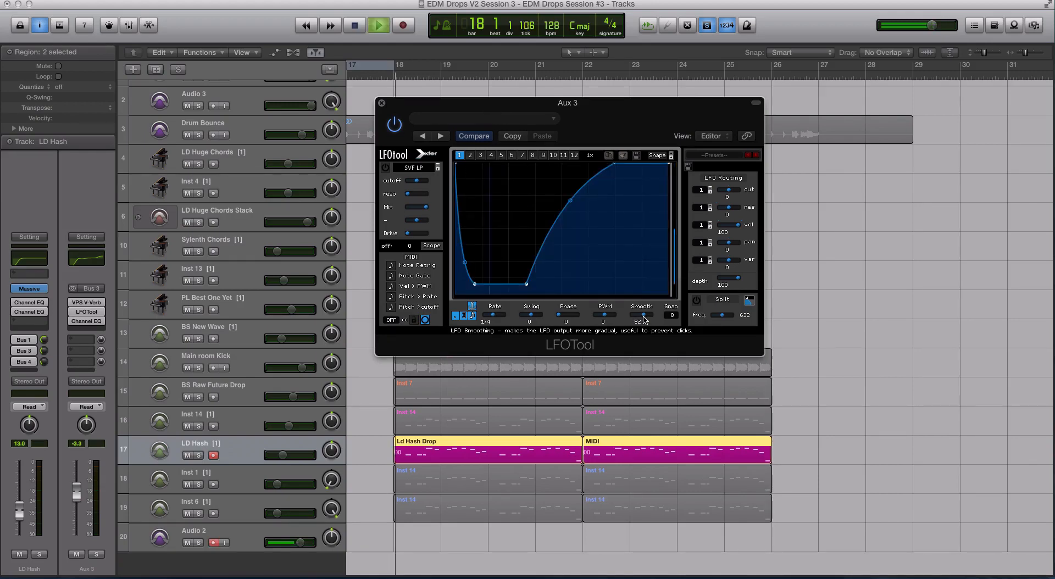
click(96, 555)
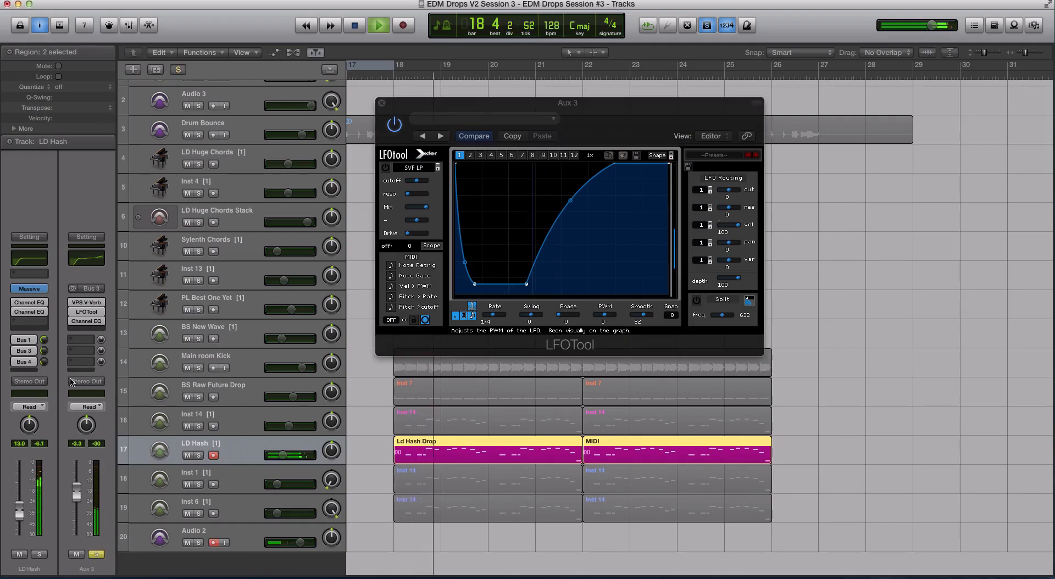
click(72, 312)
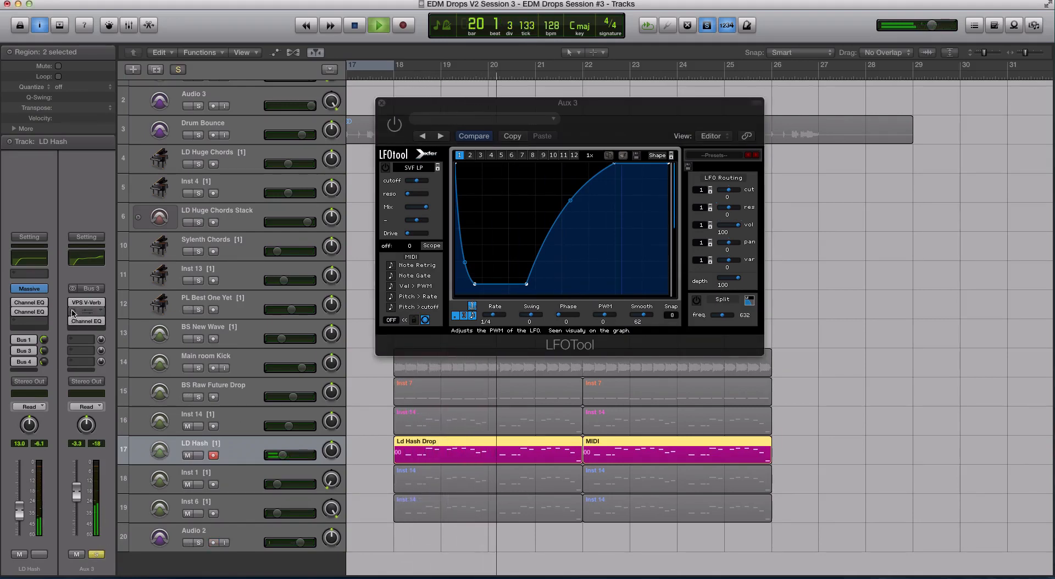
click(72, 312)
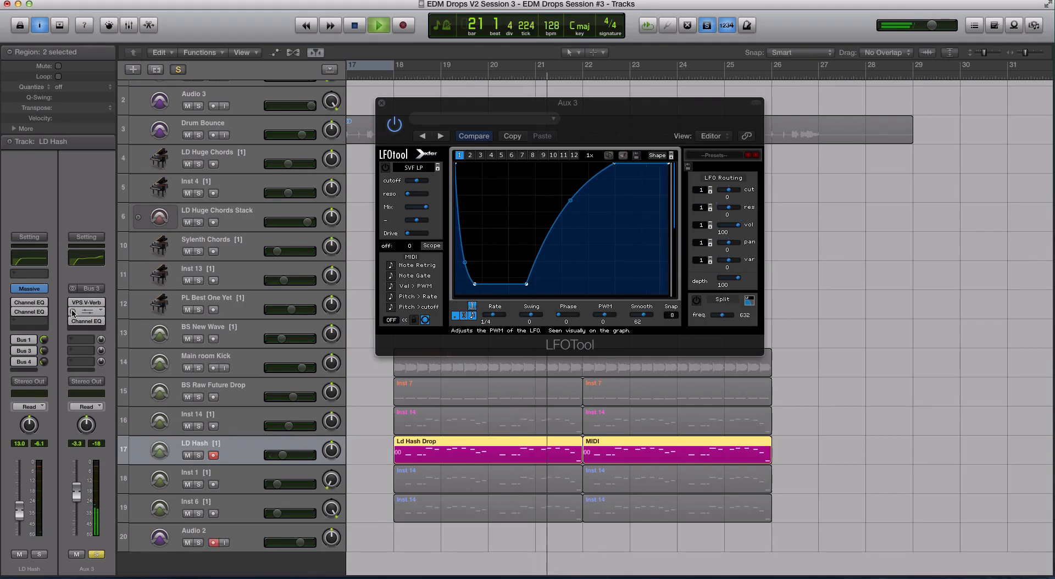
Step: Turn off the Aux 3 solo, close LFOTool, and check the Bus 3 send on Inst 14
click(97, 554)
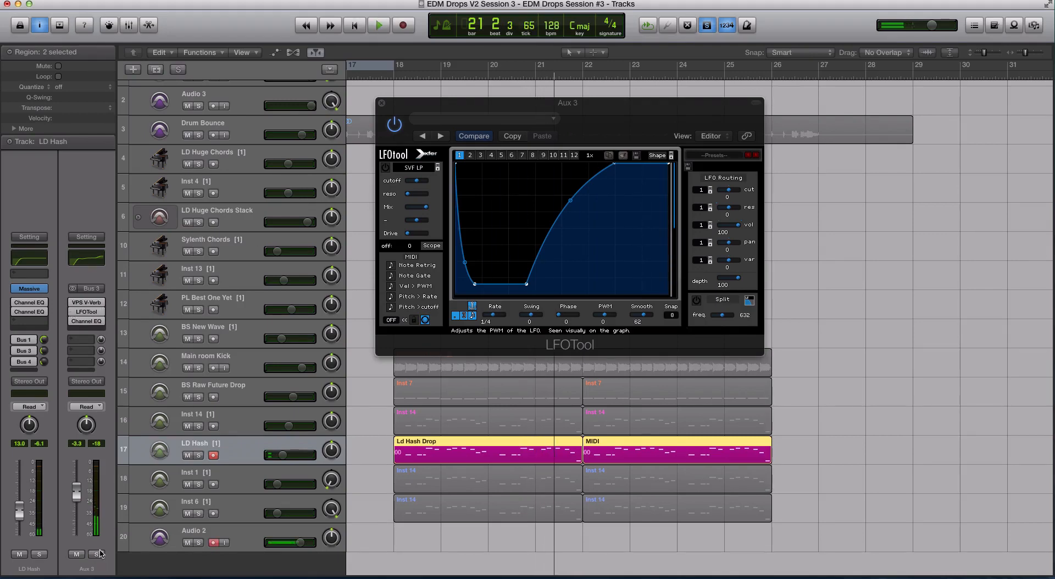
click(382, 103)
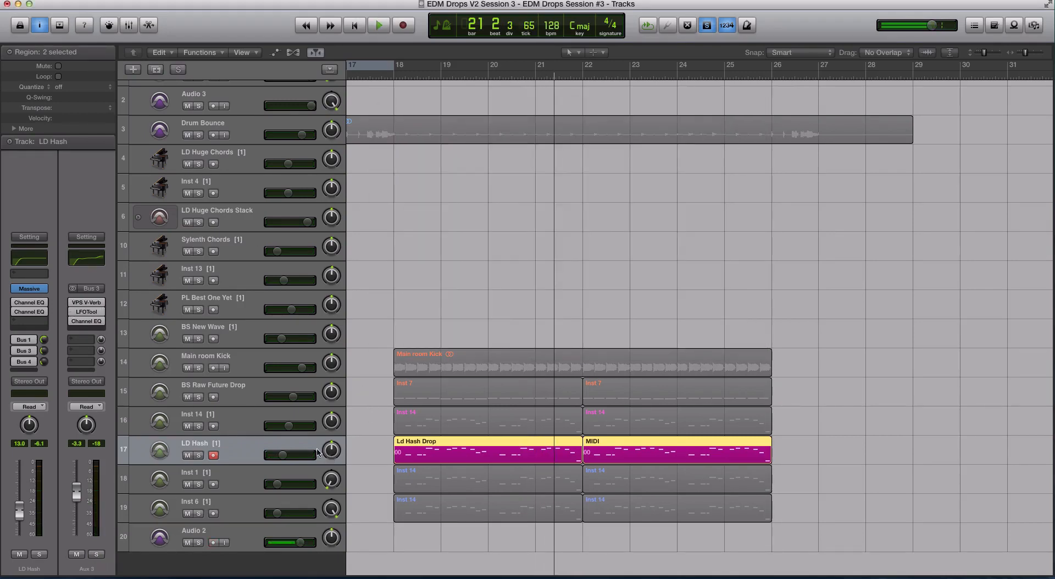
click(251, 431)
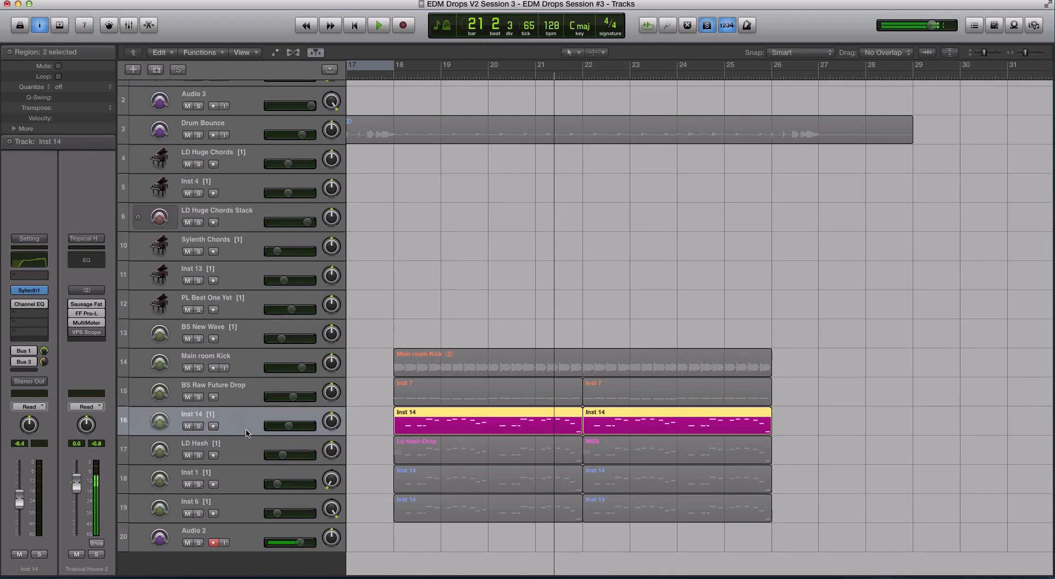
click(44, 361)
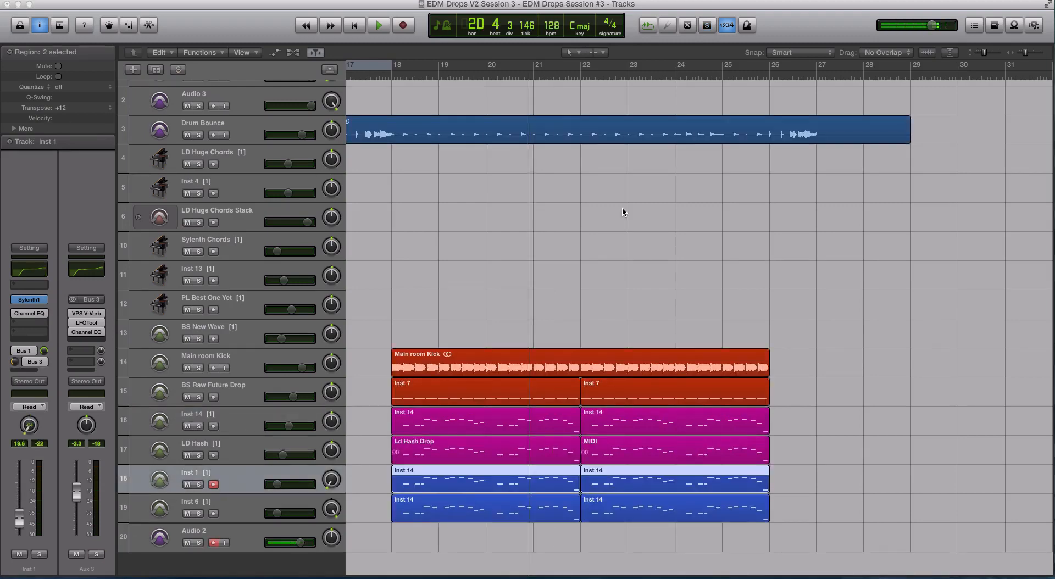
Step: Compare the bus sends of Inst 14, BS Raw Future Drop, LD Hash and Inst 1 by selecting each track in turn
click(237, 422)
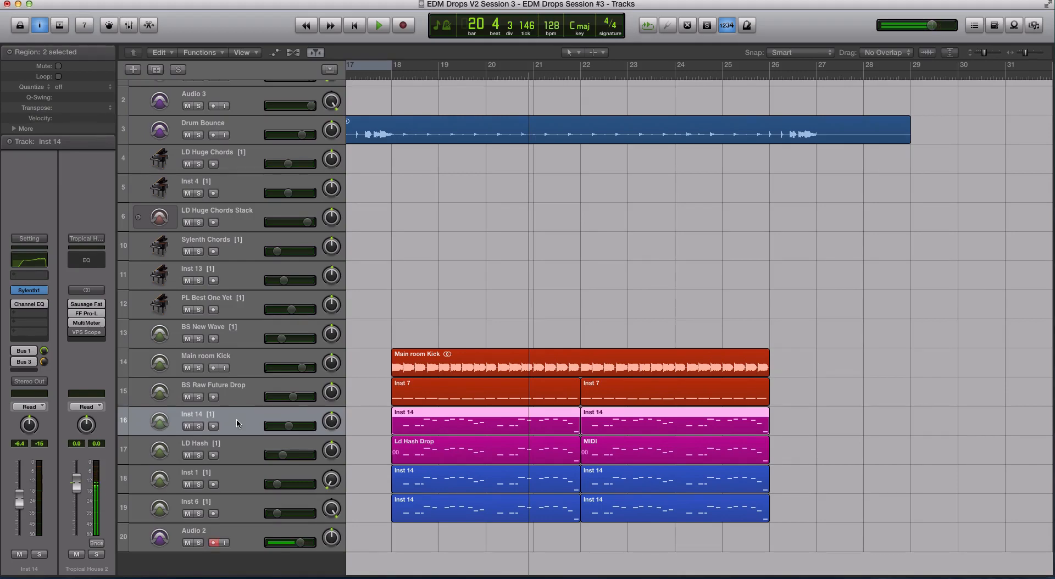
click(245, 398)
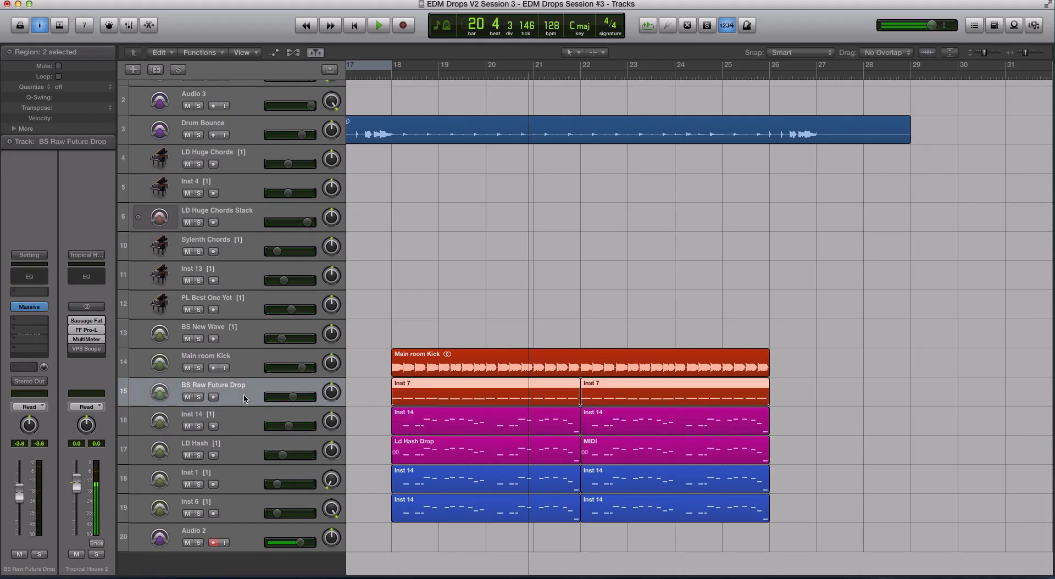
click(254, 428)
click(249, 454)
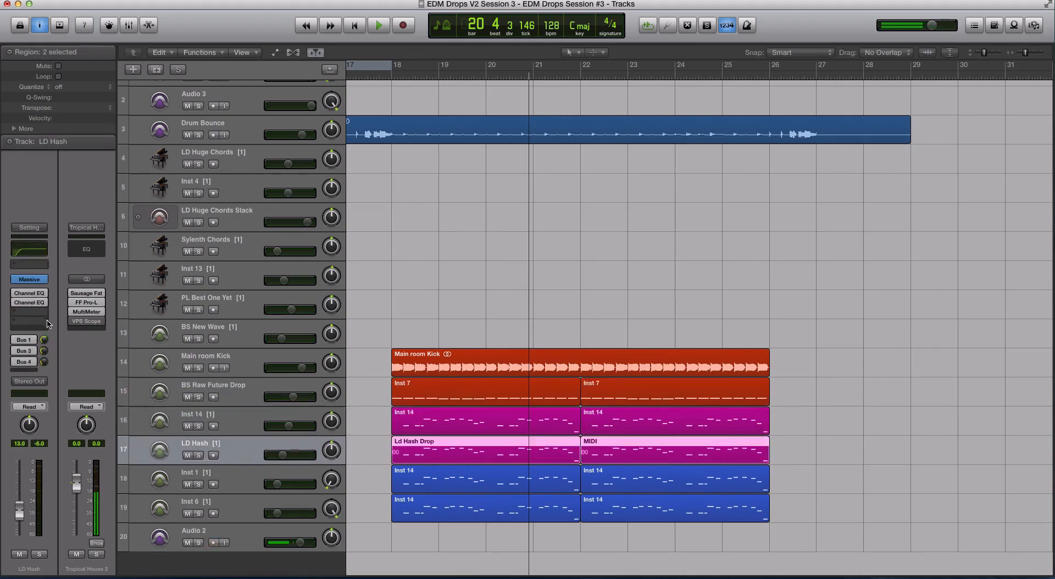
key(Down)
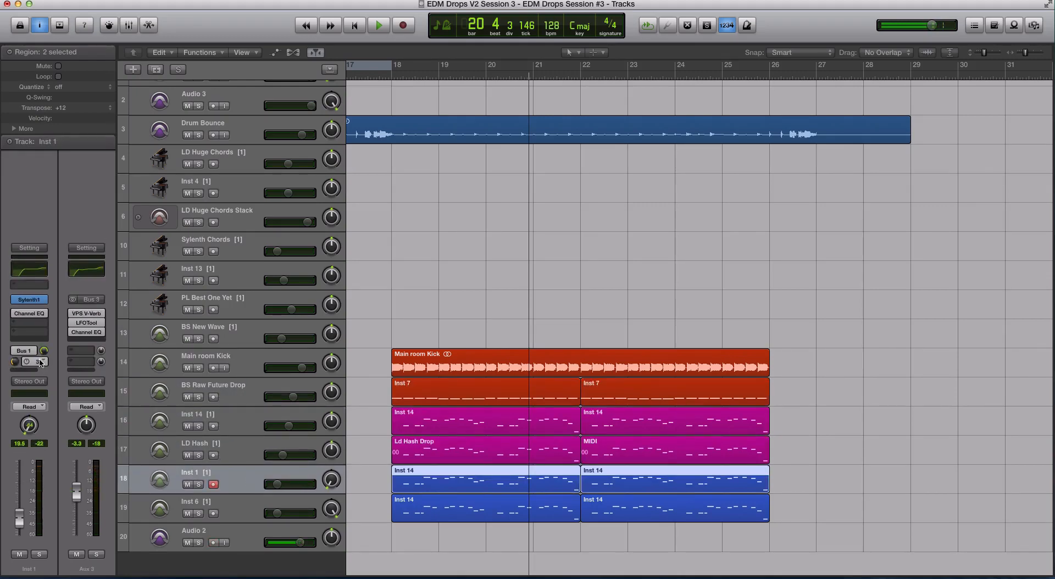
Step: Examine the Stereo Delay on LD Hash's Bus 4 aux, audition the delay return in solo, turn the solo off, and close the delay
click(244, 454)
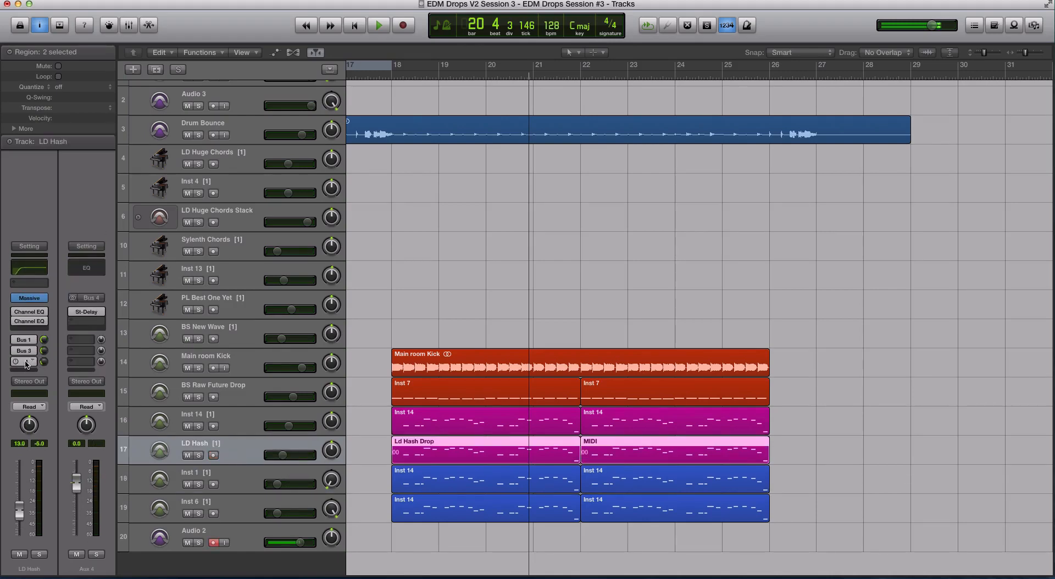
click(82, 312)
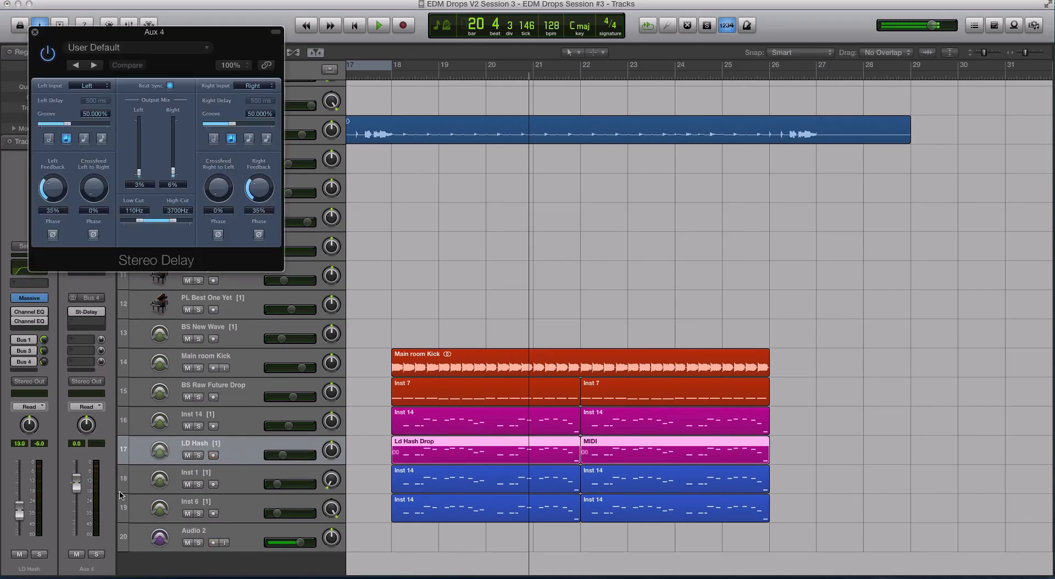
click(96, 555)
key(space)
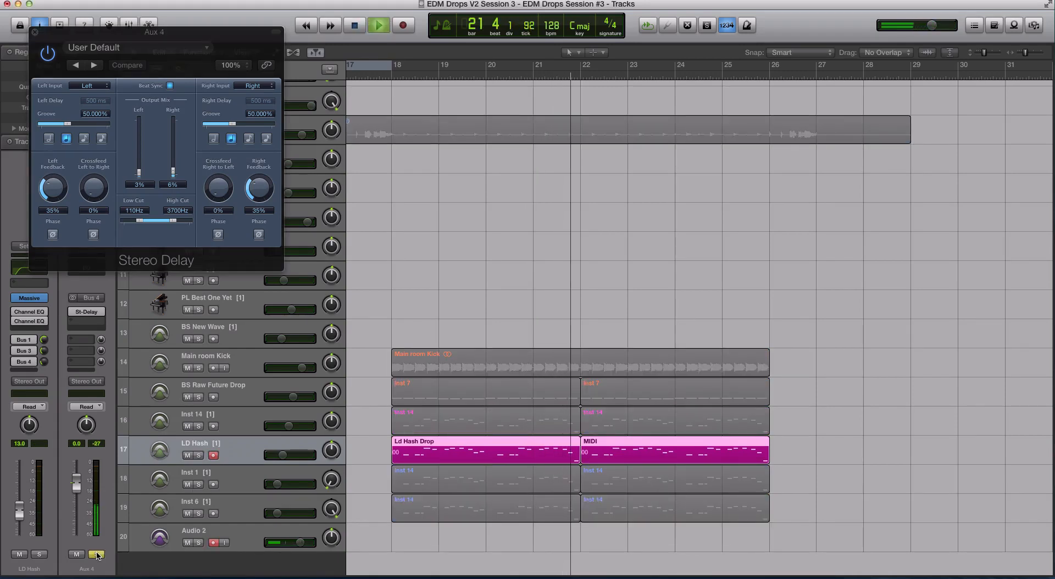
key(space)
click(96, 555)
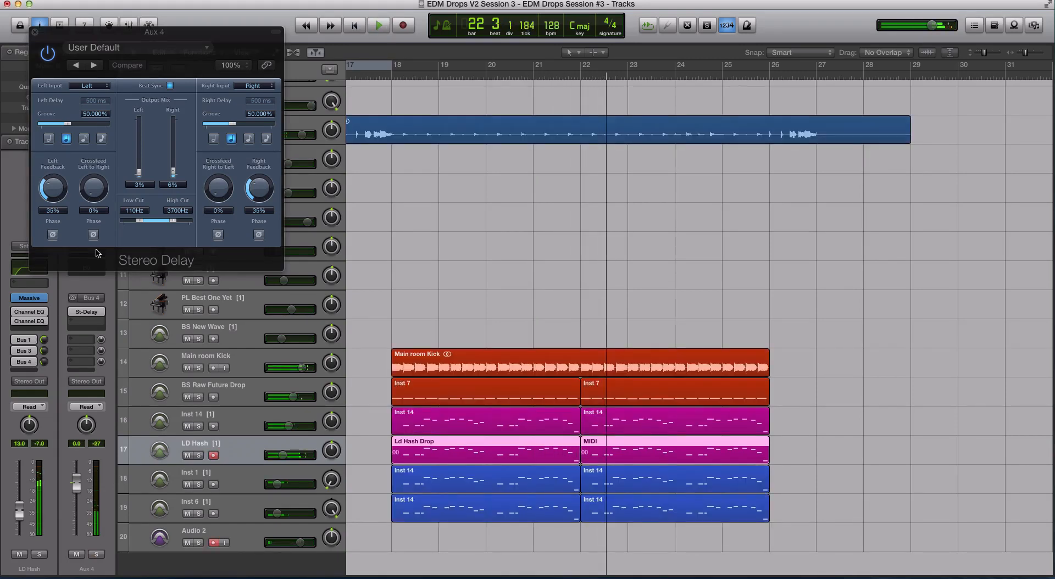
click(35, 32)
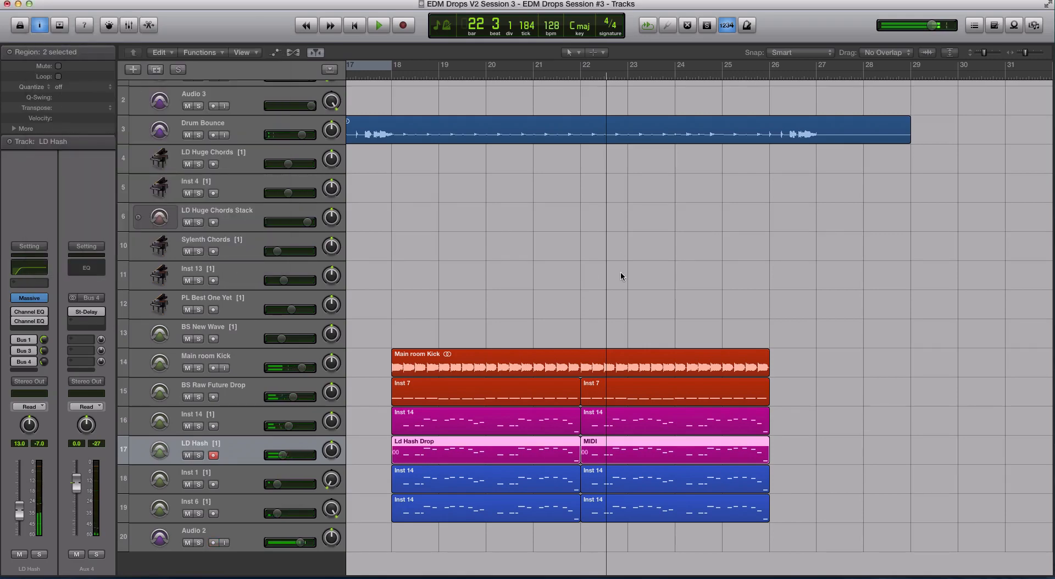
Step: Return the playhead to bar 18 and switch region solo on and off for LD Hash
click(392, 76)
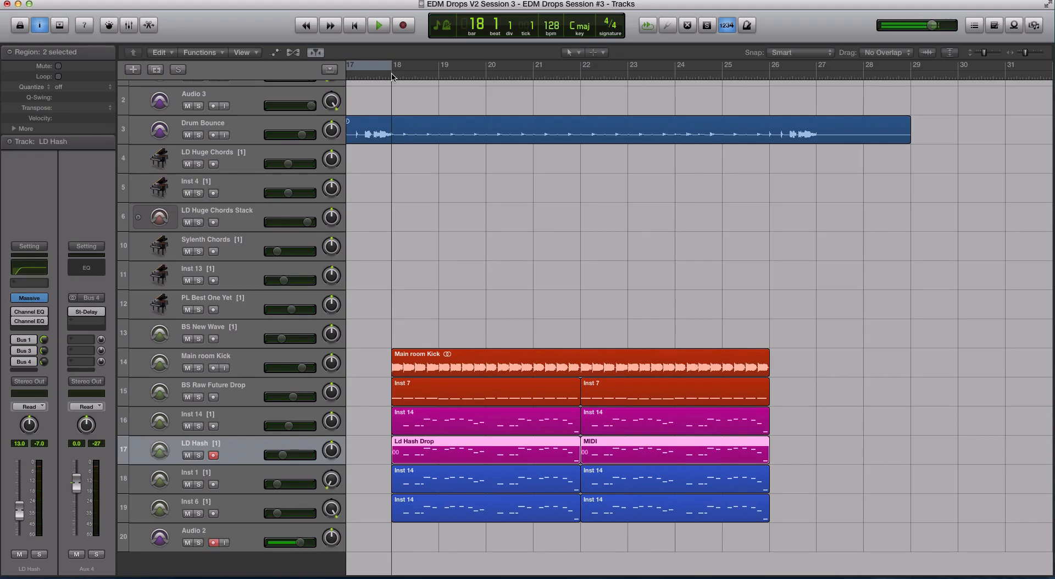
key(ctrl+s)
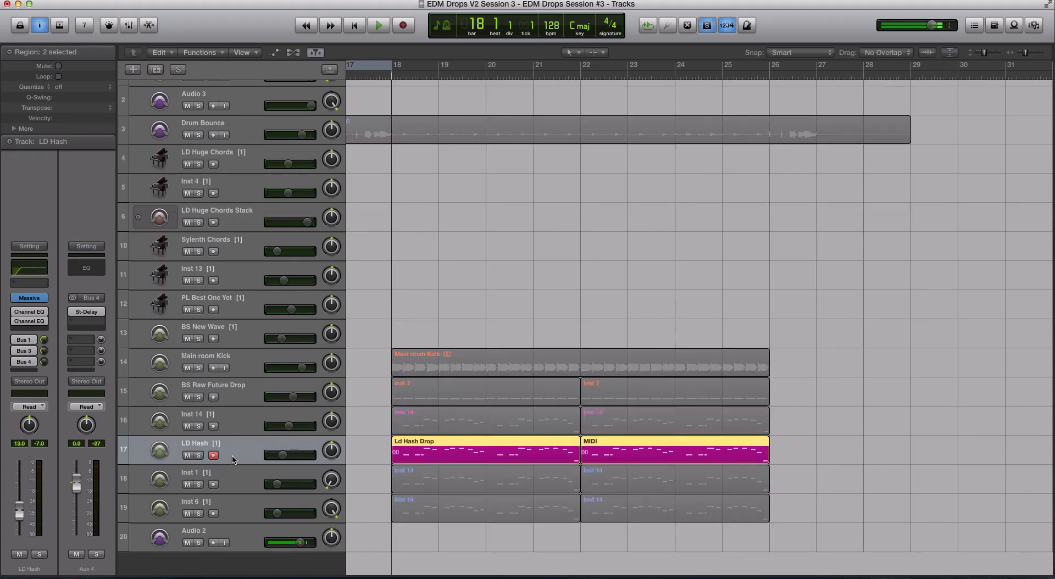
key(ctrl+s)
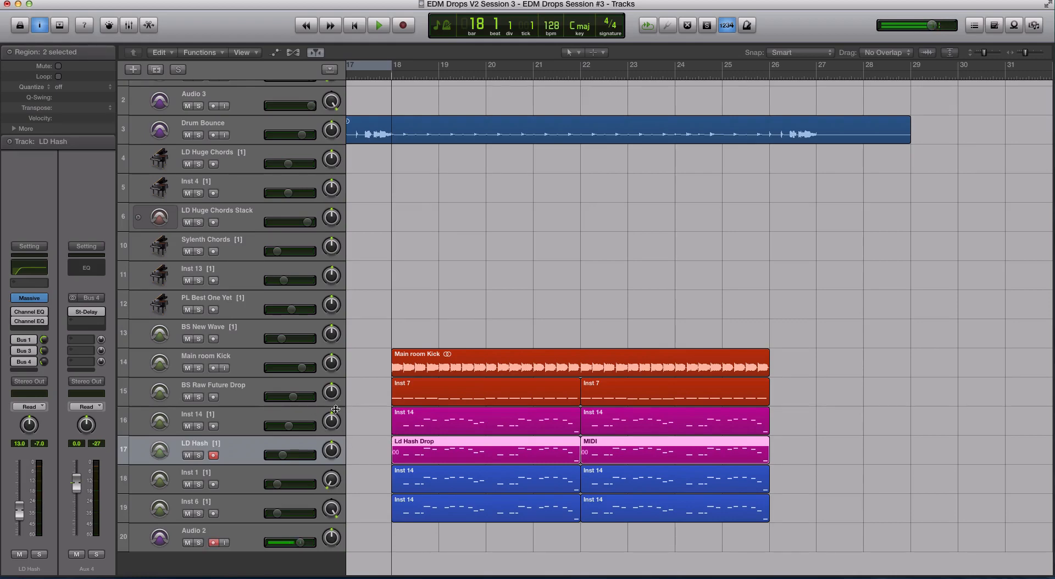
Step: Compare the sends on Inst 14, LD Hash and Inst 1, and view the Bus 3 and Bus 1 aux channels of LD Hash
click(254, 419)
click(251, 438)
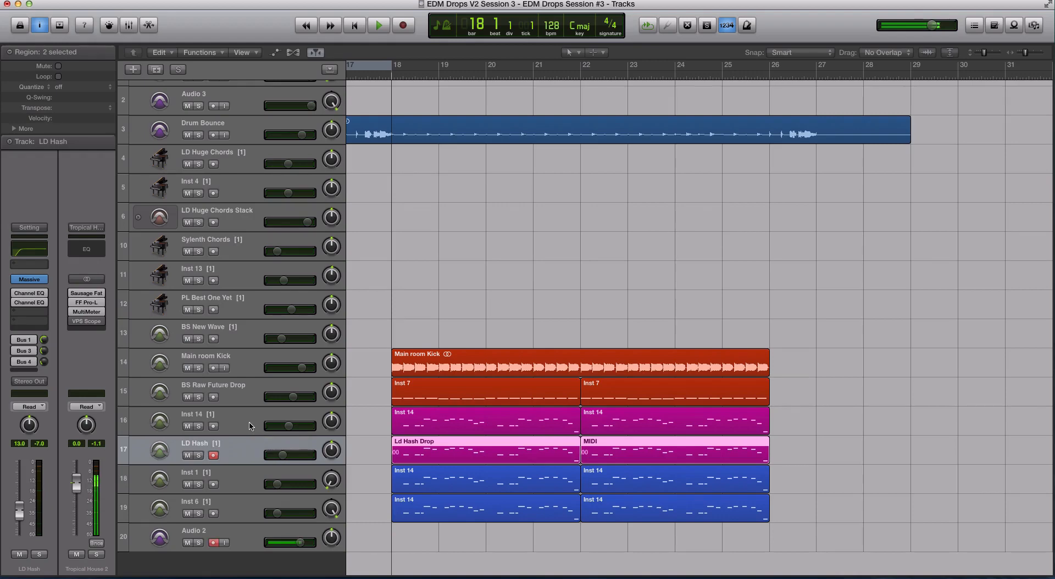
click(250, 472)
click(250, 460)
click(24, 353)
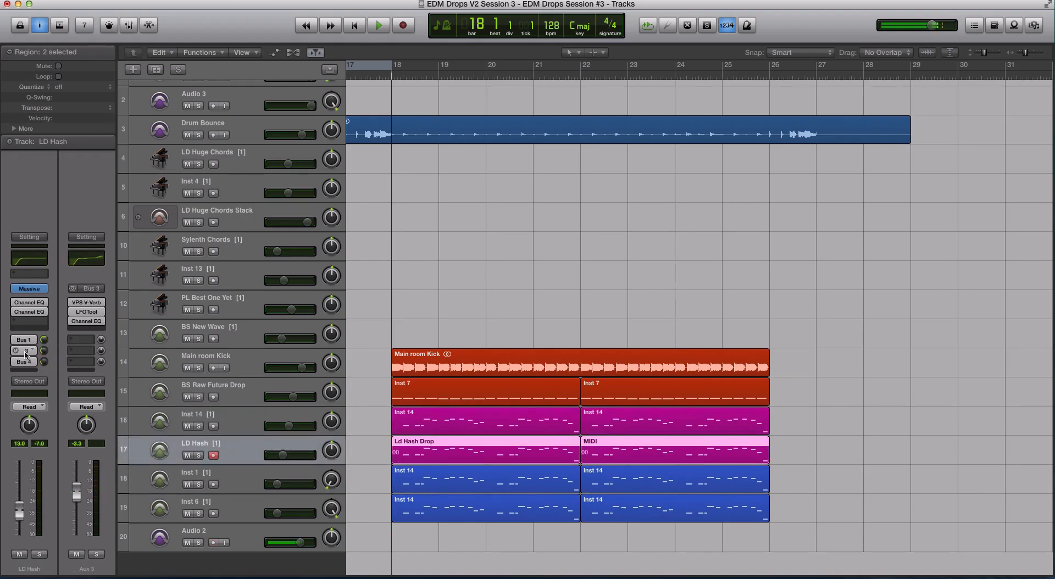
click(27, 340)
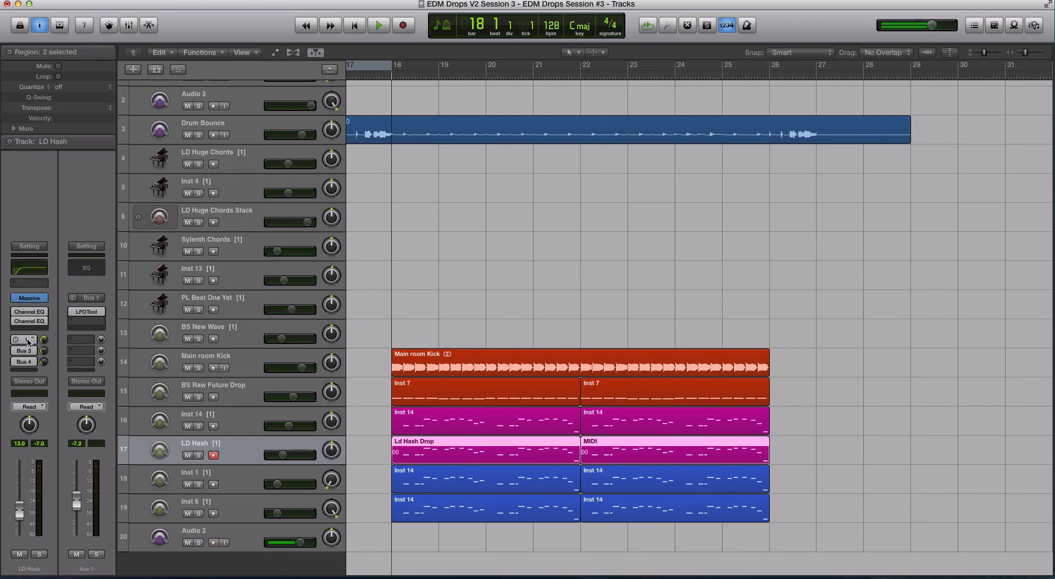
click(27, 352)
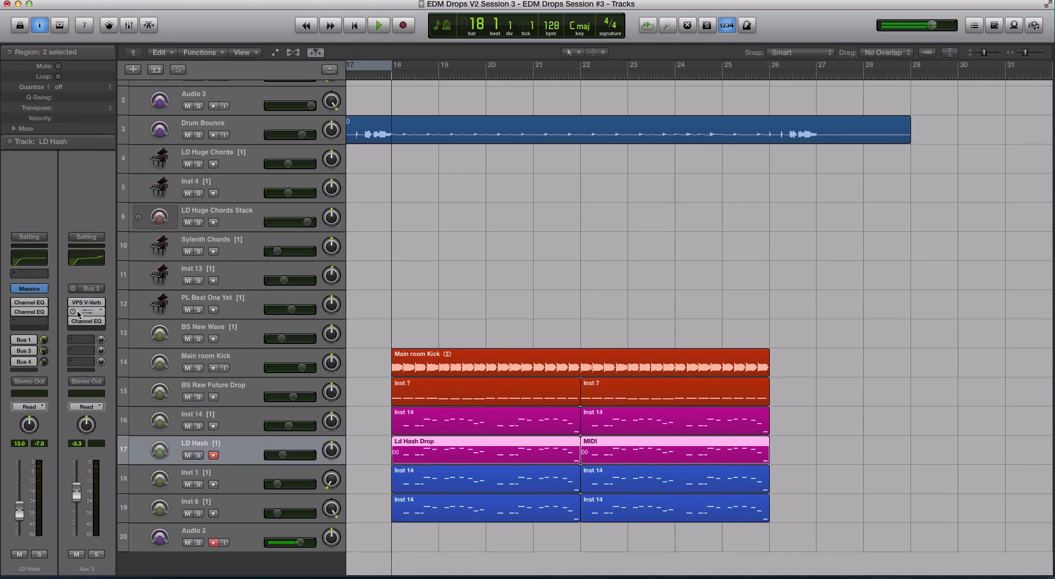
Step: Play the drop from bar 18 and audition it with the Channel EQs and bus sends bypassed on the lead tracks, Inst 14 through Inst 6
key(super+Up)
key(super+Left)
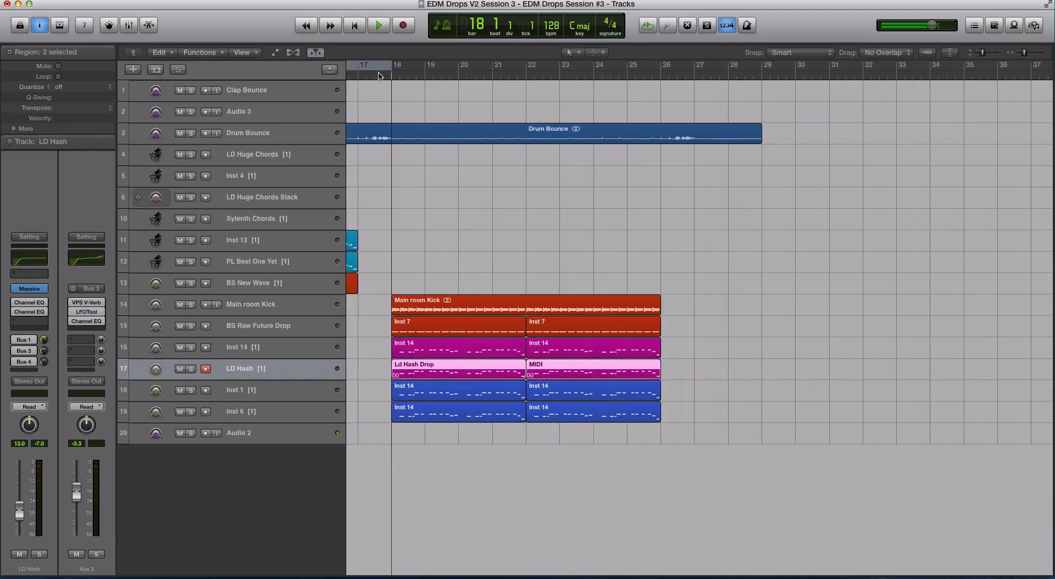
key(space)
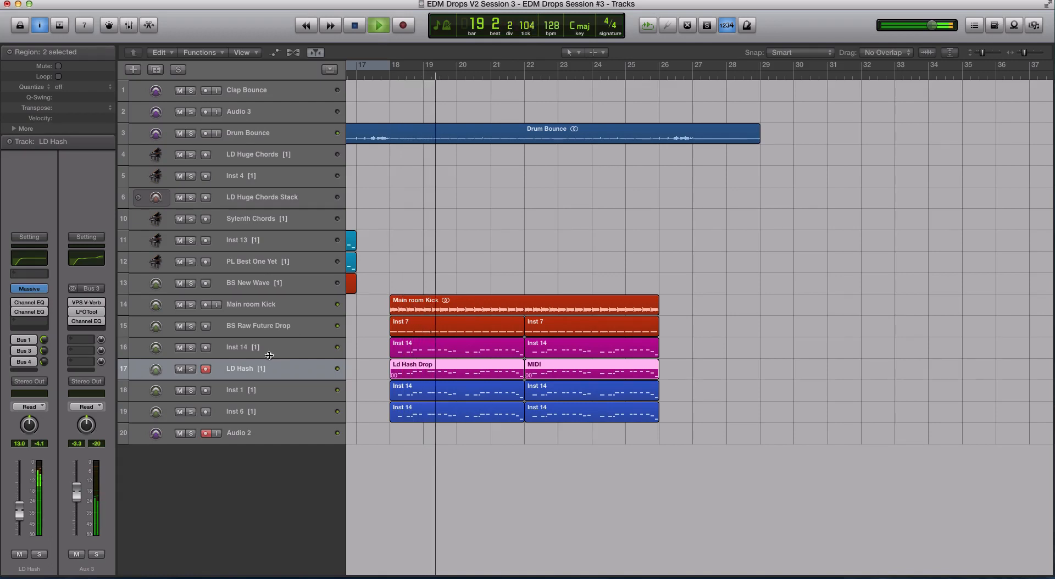
click(286, 347)
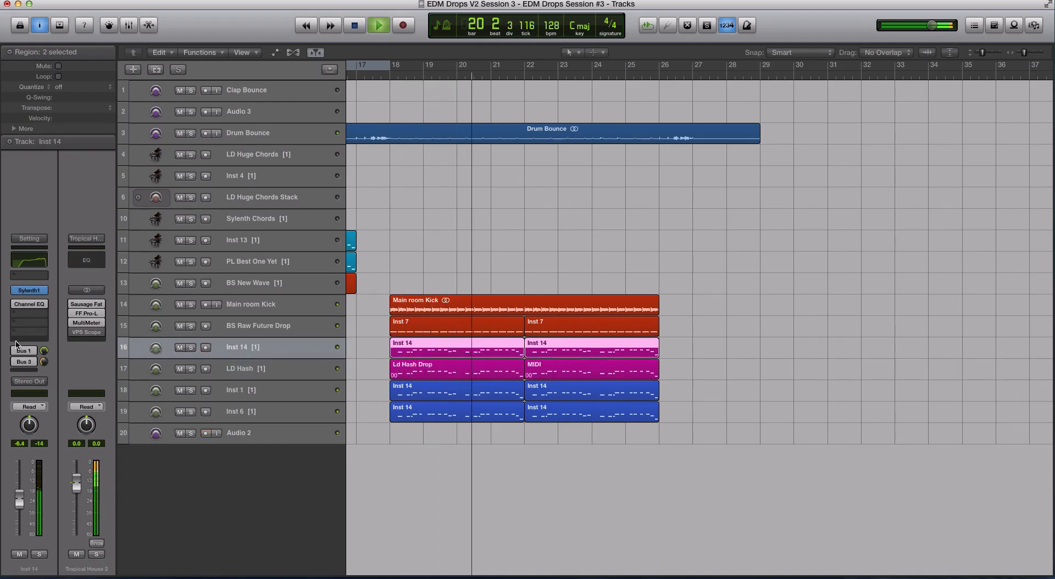
mouse_move(17, 306)
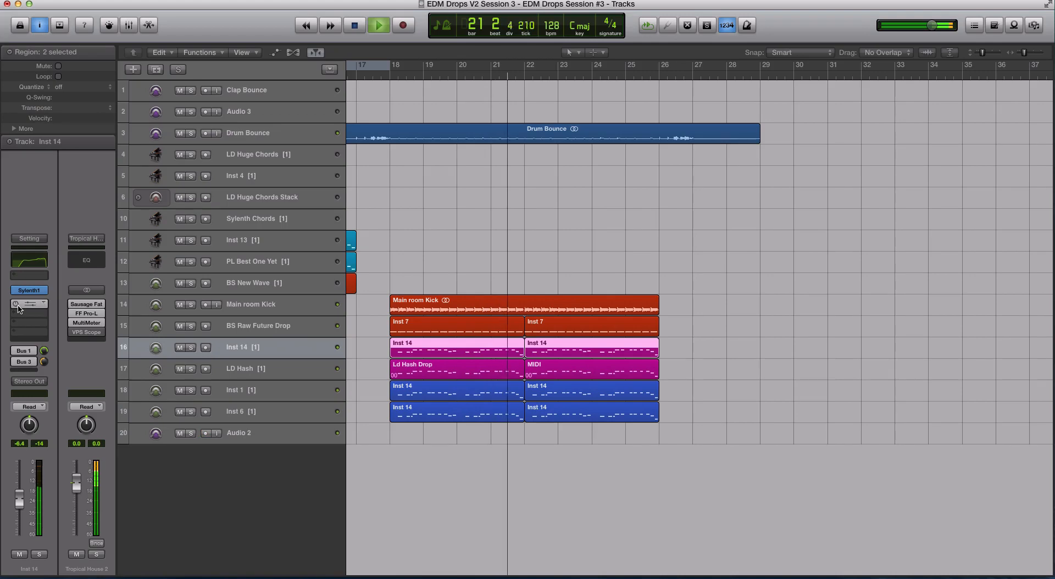
key(space)
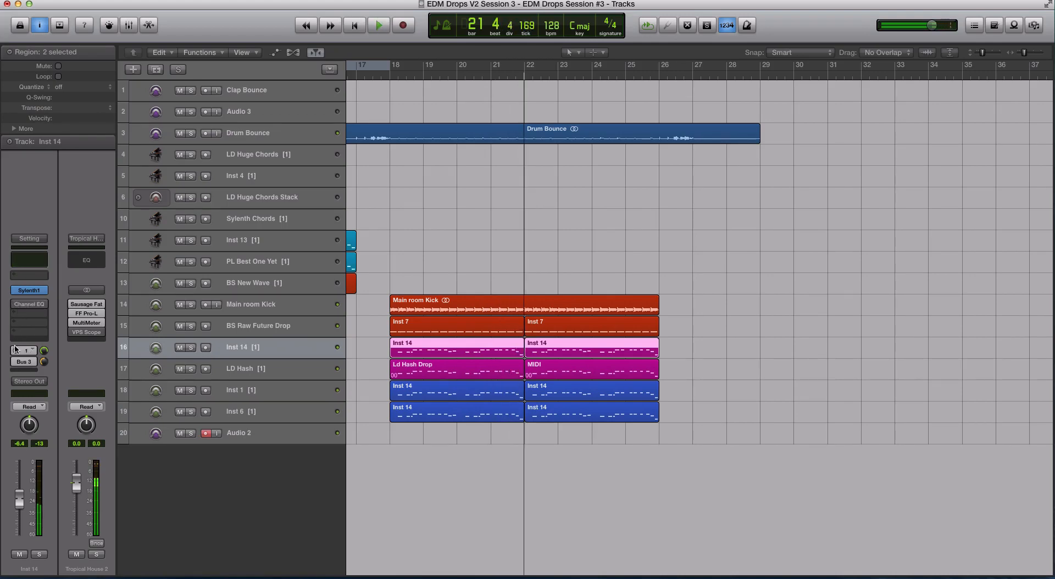
mouse_move(46, 365)
click(264, 367)
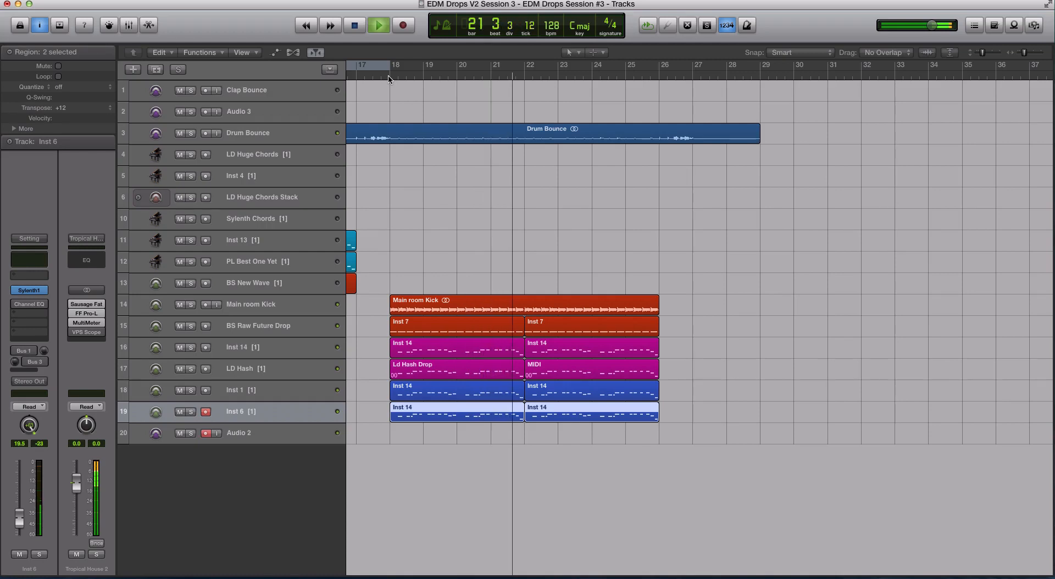
Step: Re-enable the Channel EQ and the Bus 1 and Bus 3 sends on Inst 14
click(311, 345)
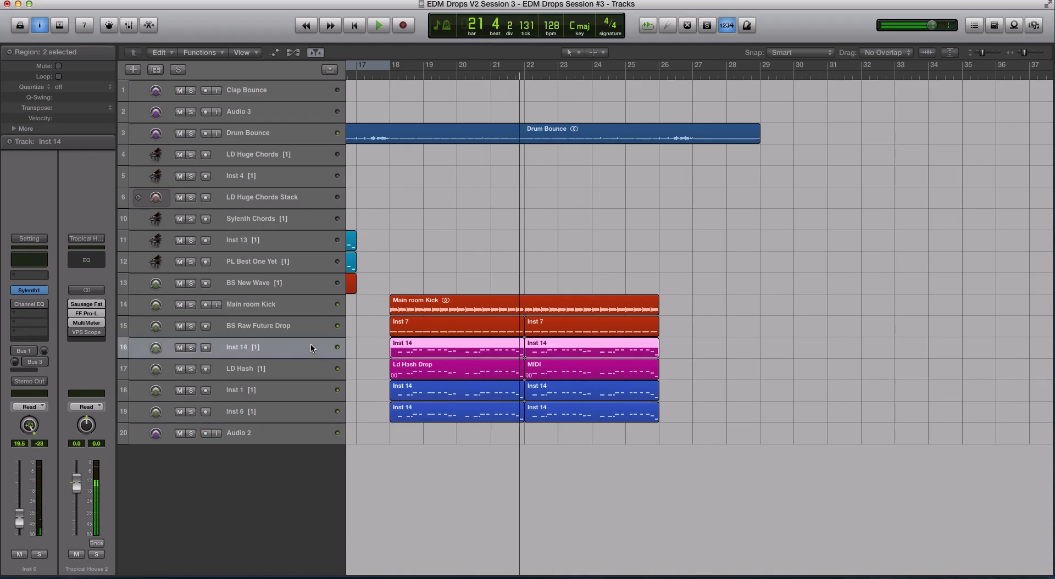
click(15, 305)
click(16, 351)
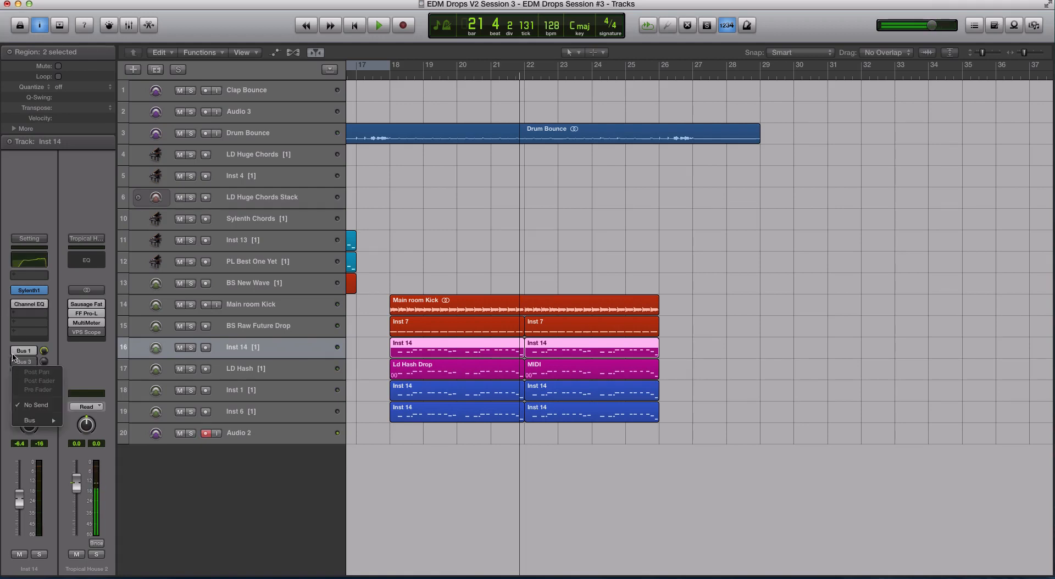
click(16, 362)
Step: Re-enable both Channel EQs and the Bus 1, Bus 3 and Bus 4 sends on LD Hash
click(214, 363)
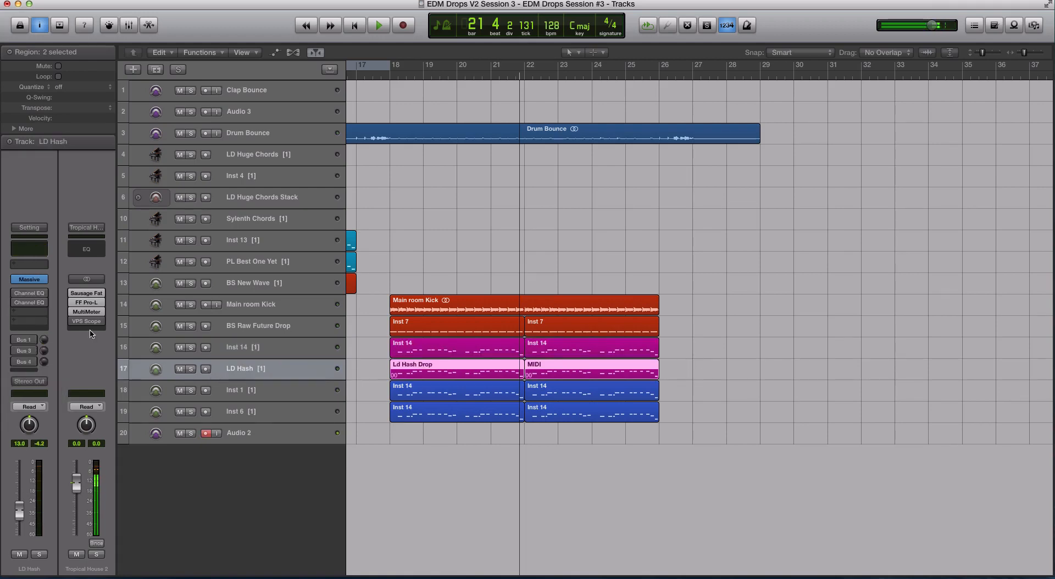
click(16, 340)
click(15, 302)
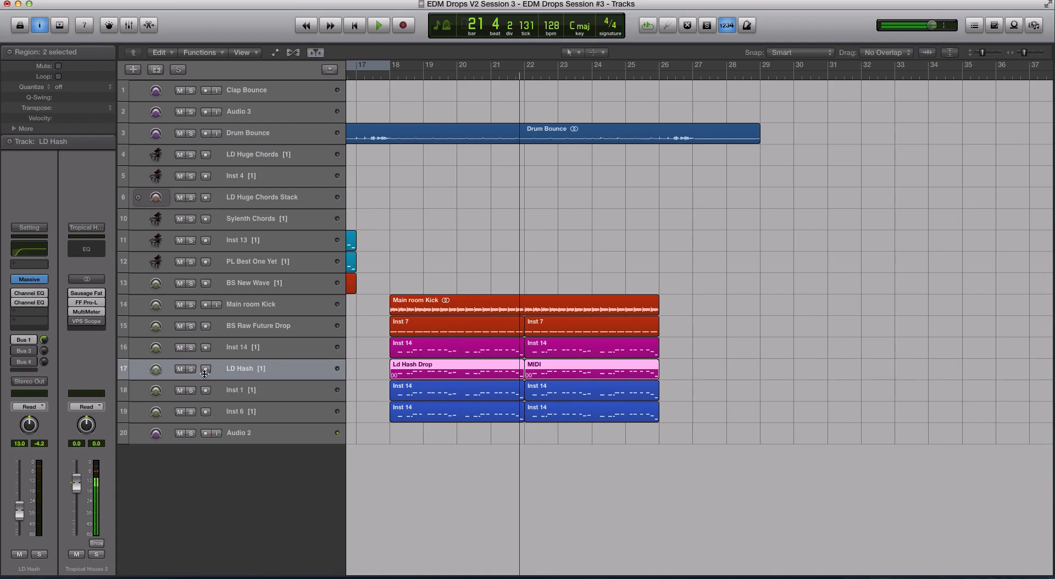
click(17, 351)
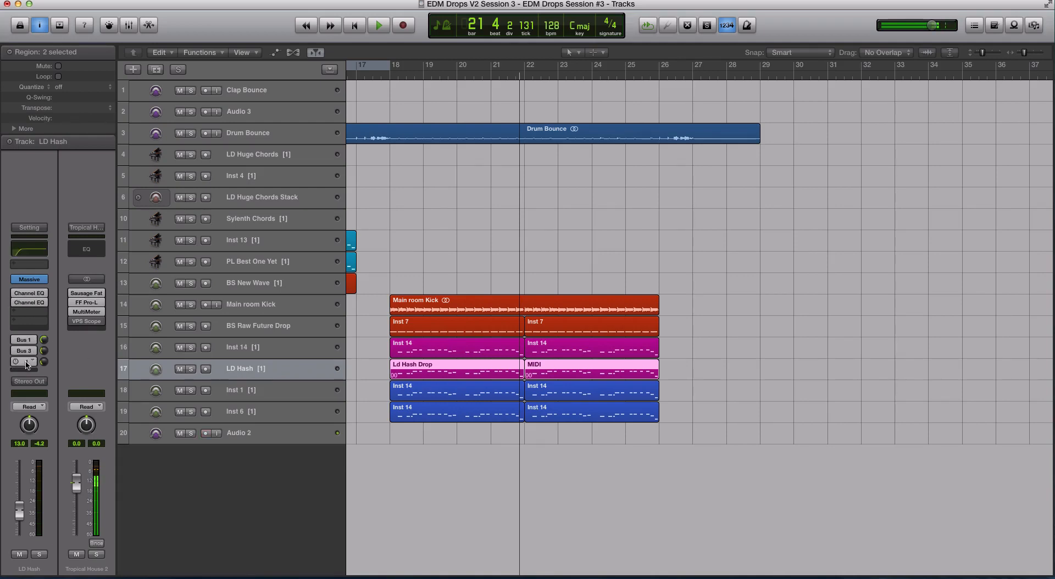
Step: Re-enable the Channel EQs and the Bus 1 and Bus 3 sends on Inst 1 and Inst 6
click(247, 390)
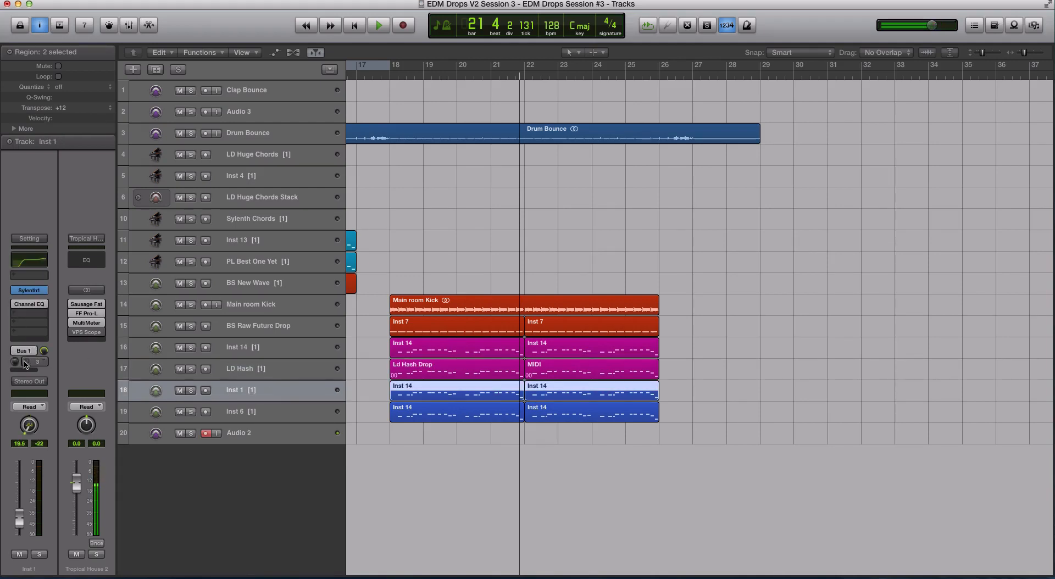
click(229, 410)
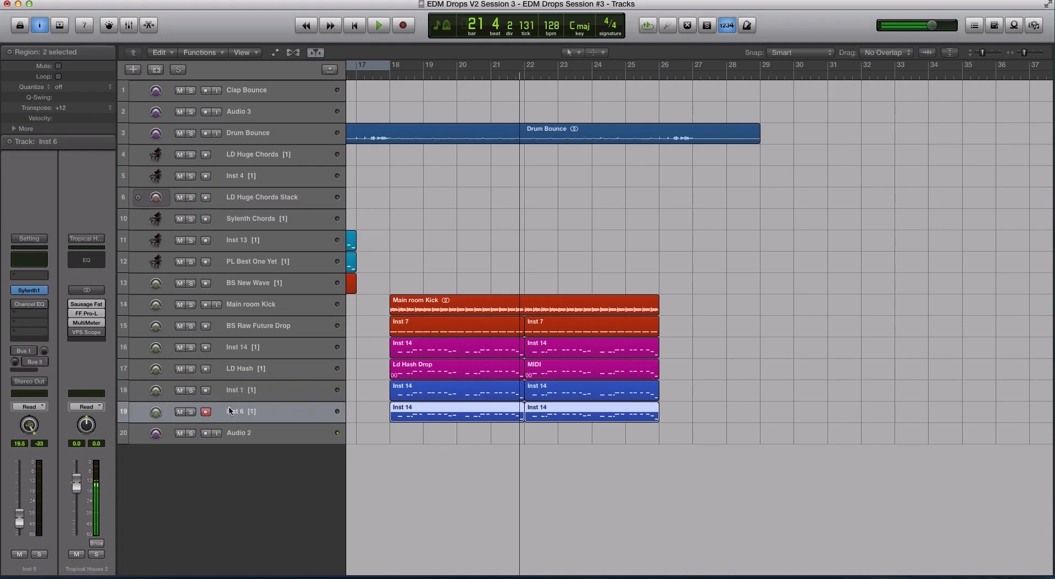
click(15, 303)
click(24, 363)
click(24, 363)
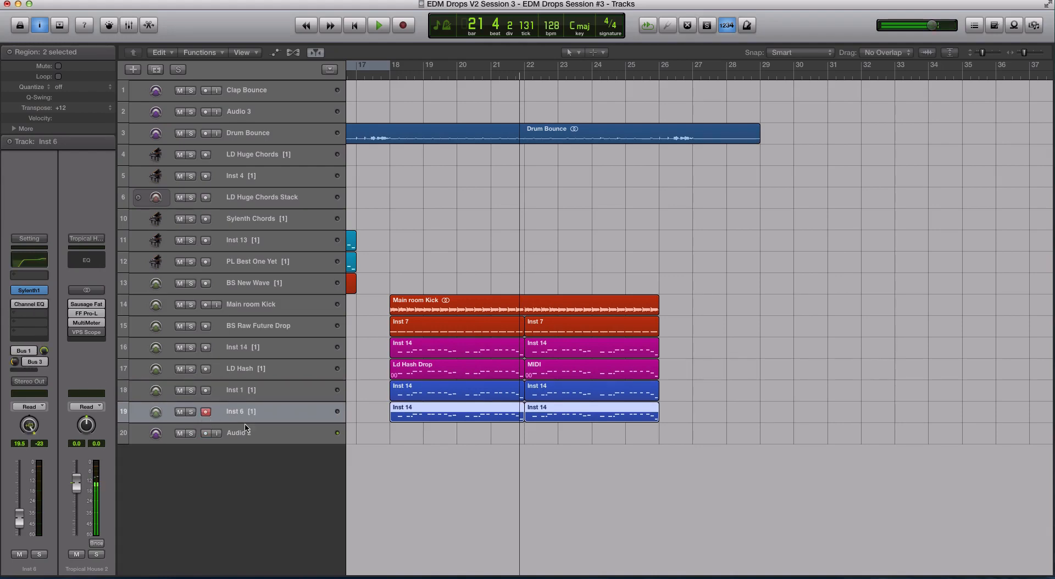
Step: Show the whole arrangement with all tracks and every drop section in view
key(super+Left)
key(super+Left)
key(super+Left)
key(super+Left)
key(super+Up)
key(super+Up)
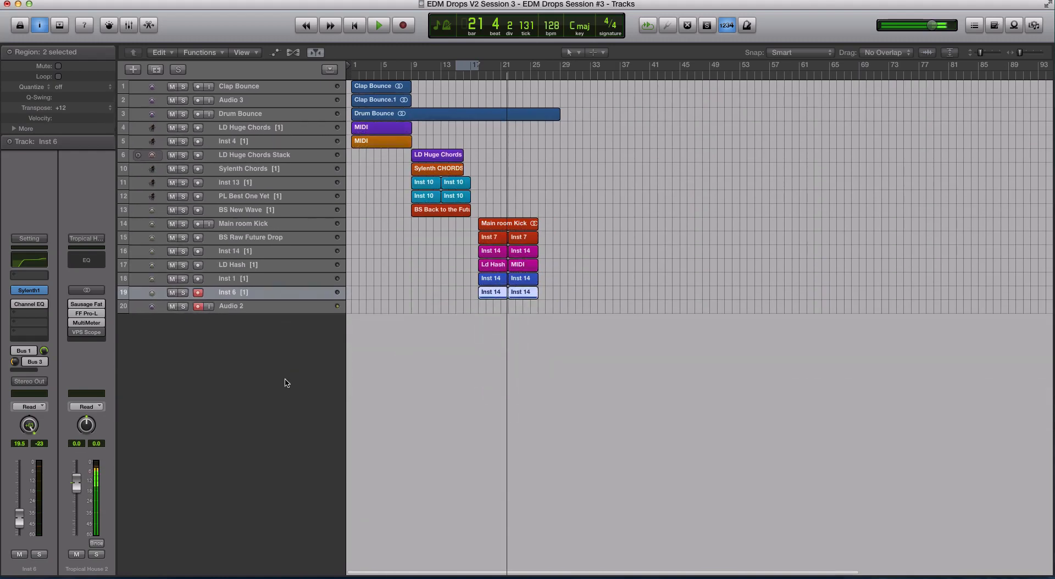